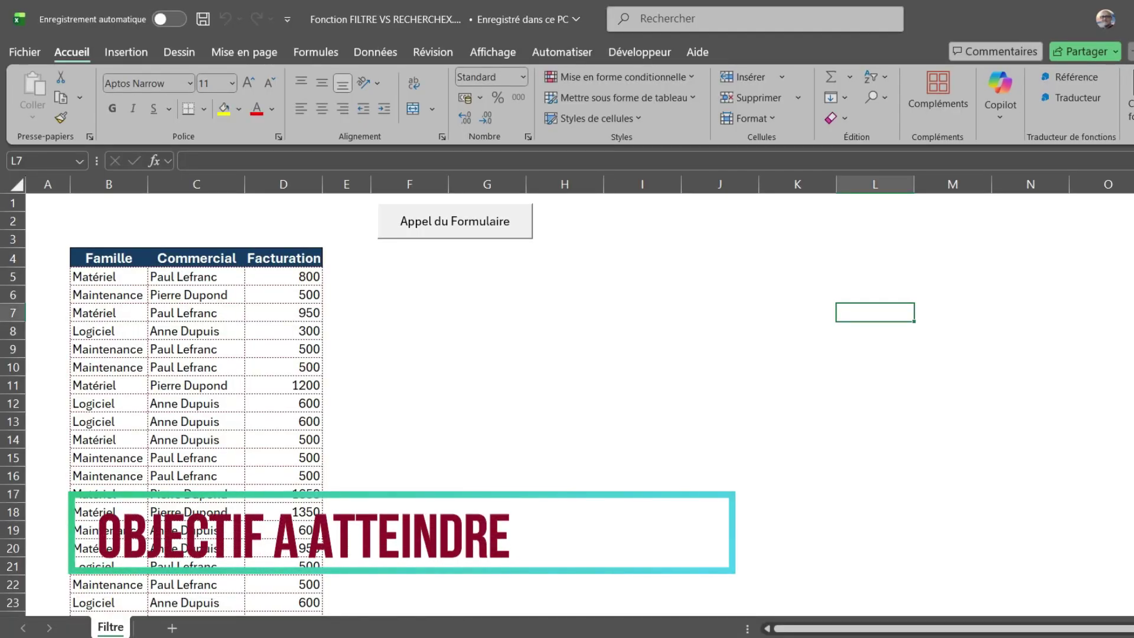
- Open the multi-choice filter form and filter the table to the fourth salesperson
{"action": "mouse_move", "coordinate": [95, 277]}
{"action": "left_mouse_down"}
{"action": "mouse_move", "coordinate": [284, 585]}
{"action": "mouse_move", "coordinate": [284, 512]}
{"action": "left_mouse_up"}
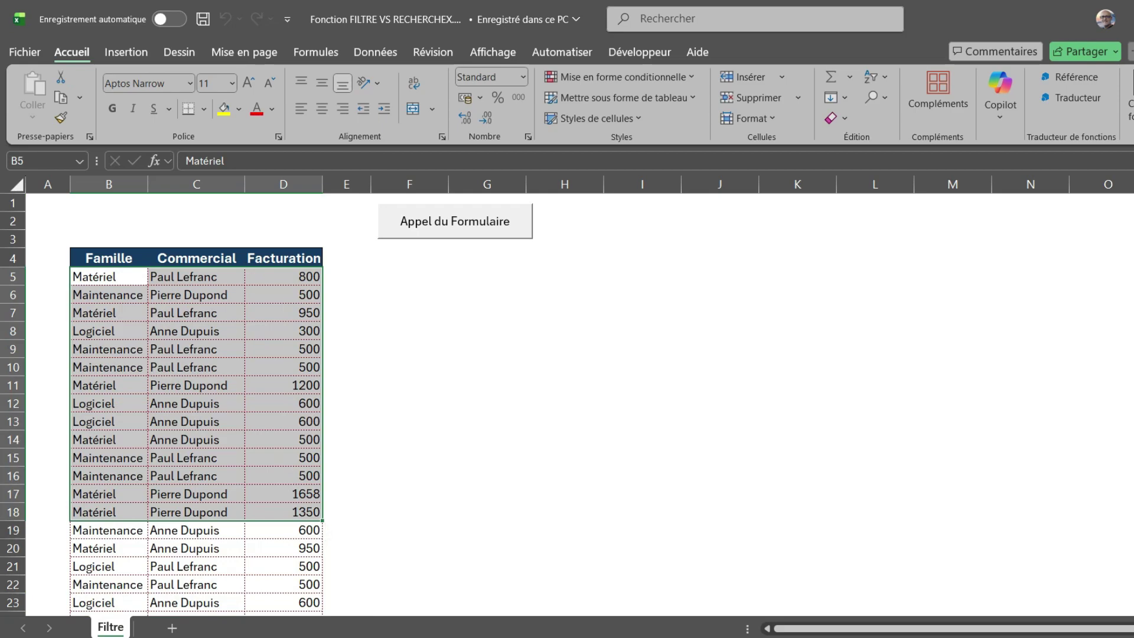
{"action": "left_click", "coordinate": [454, 221]}
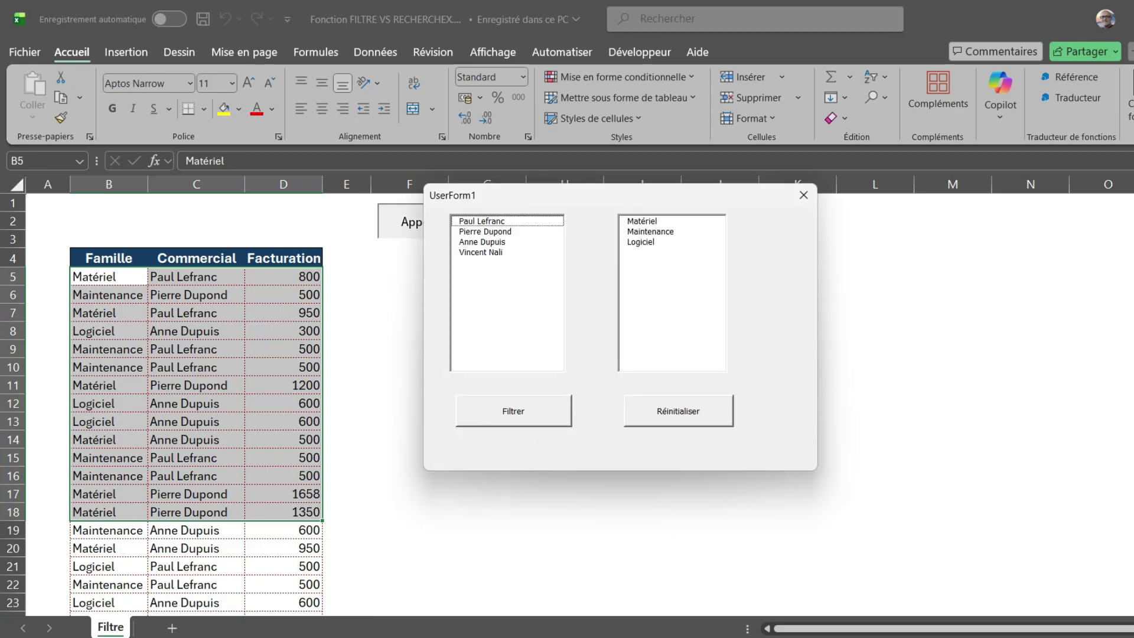
{"action": "left_click_drag", "start_coordinate": [592, 196], "coordinate": [678, 248]}
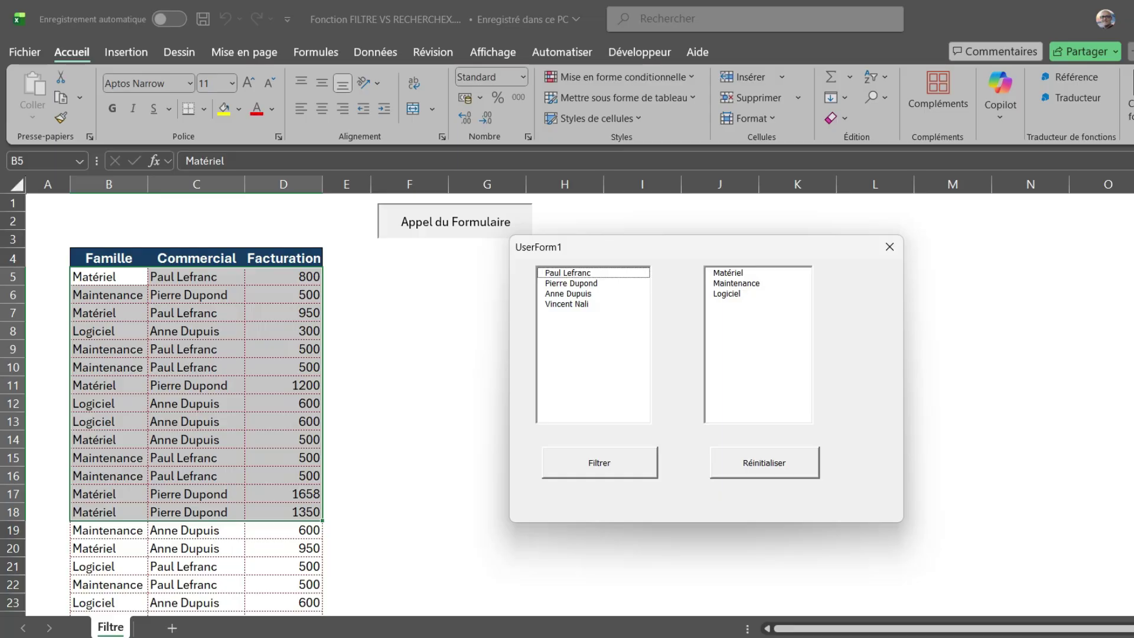
{"action": "left_click", "coordinate": [567, 304]}
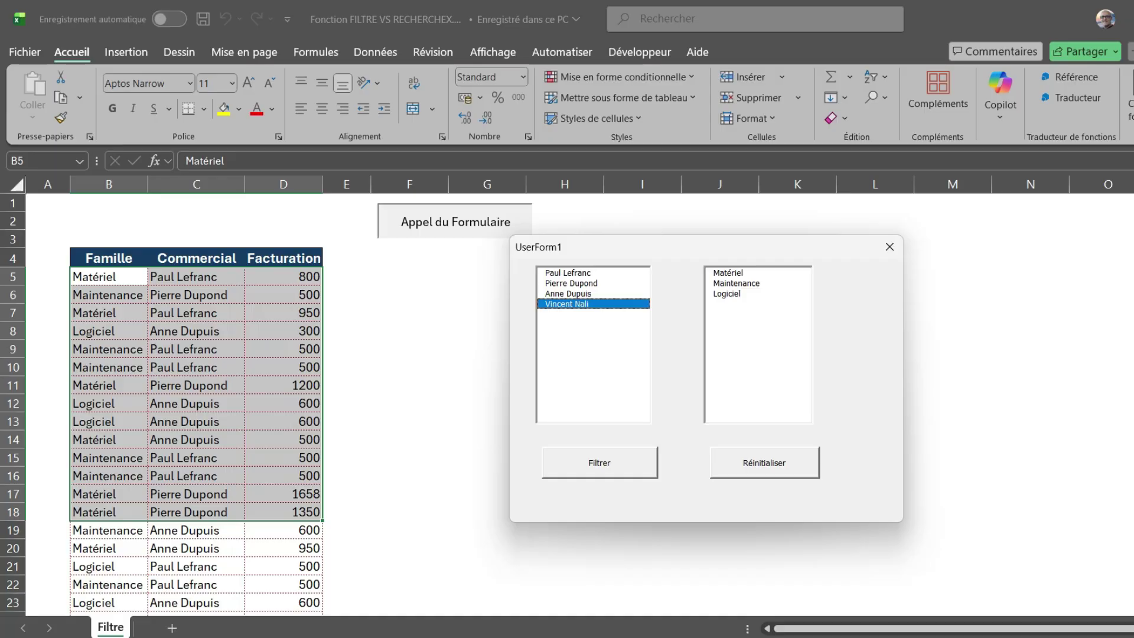
{"action": "left_click", "coordinate": [599, 463]}
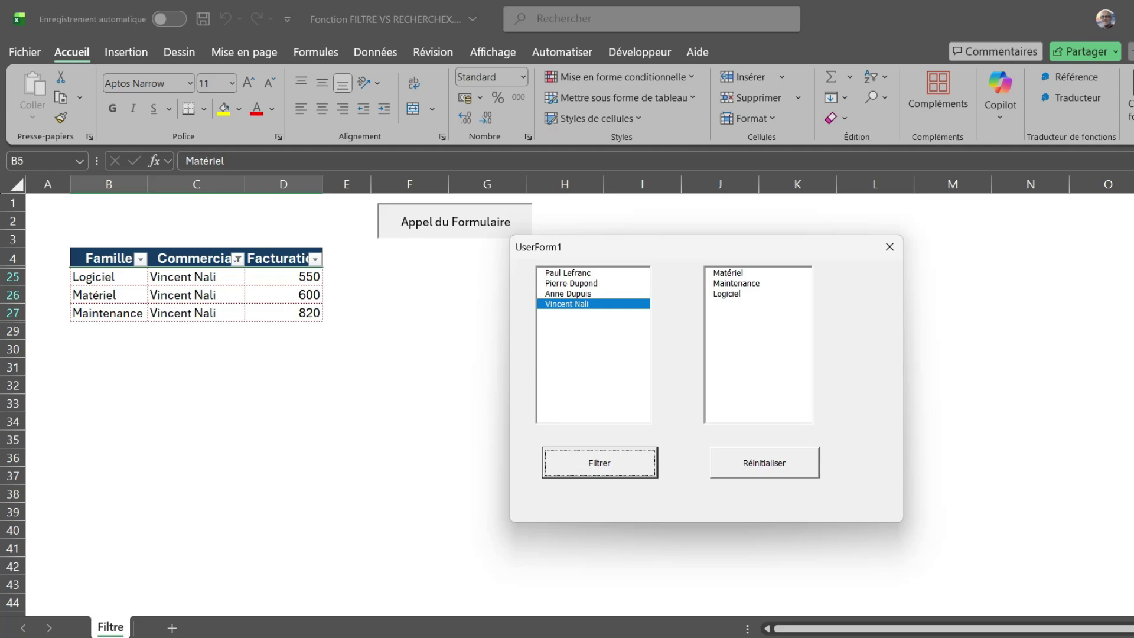
- Filter by the third and fourth salespeople with Maintenance and Matériel, then reset to all rows
{"action": "left_click", "coordinate": [568, 293]}
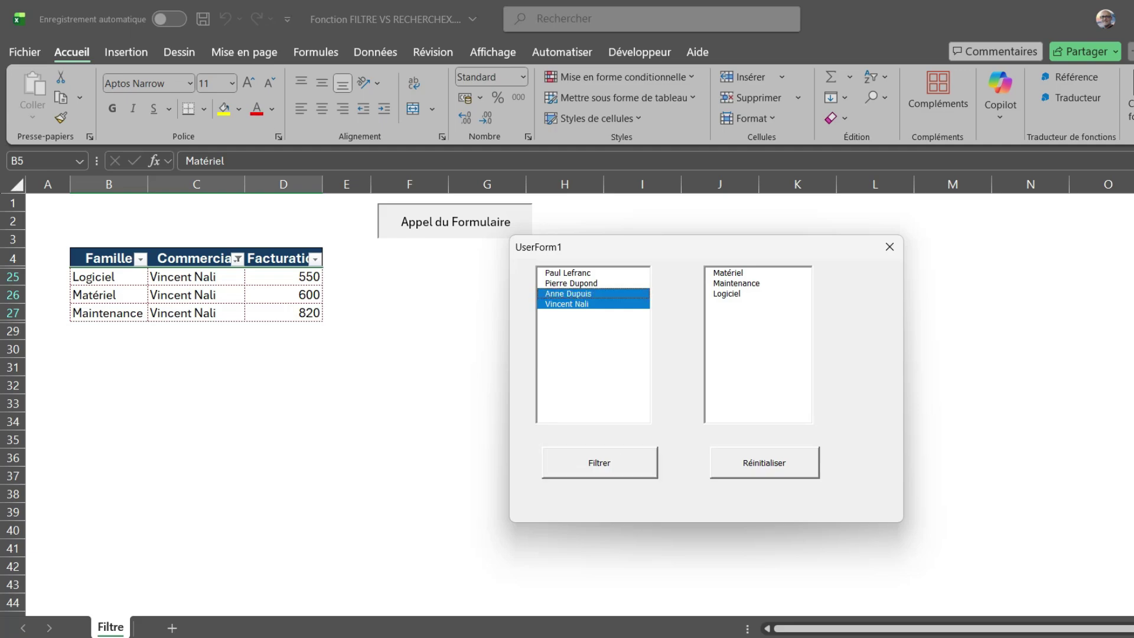
{"action": "left_click", "coordinate": [736, 283]}
{"action": "left_click", "coordinate": [727, 272]}
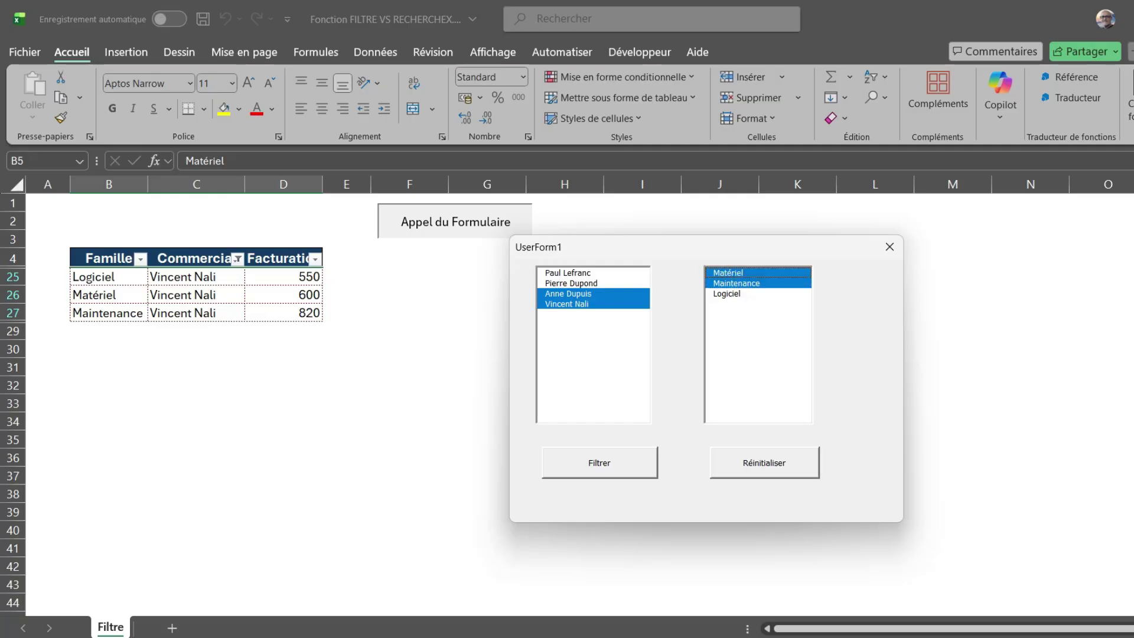
{"action": "left_click", "coordinate": [599, 462]}
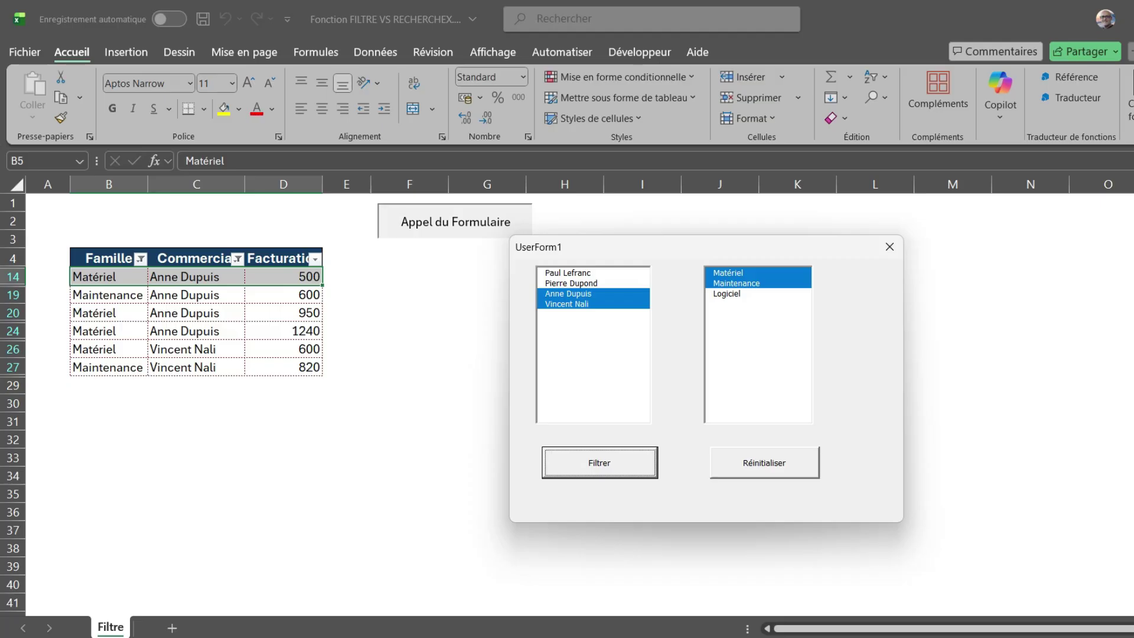
{"action": "left_click", "coordinate": [765, 462]}
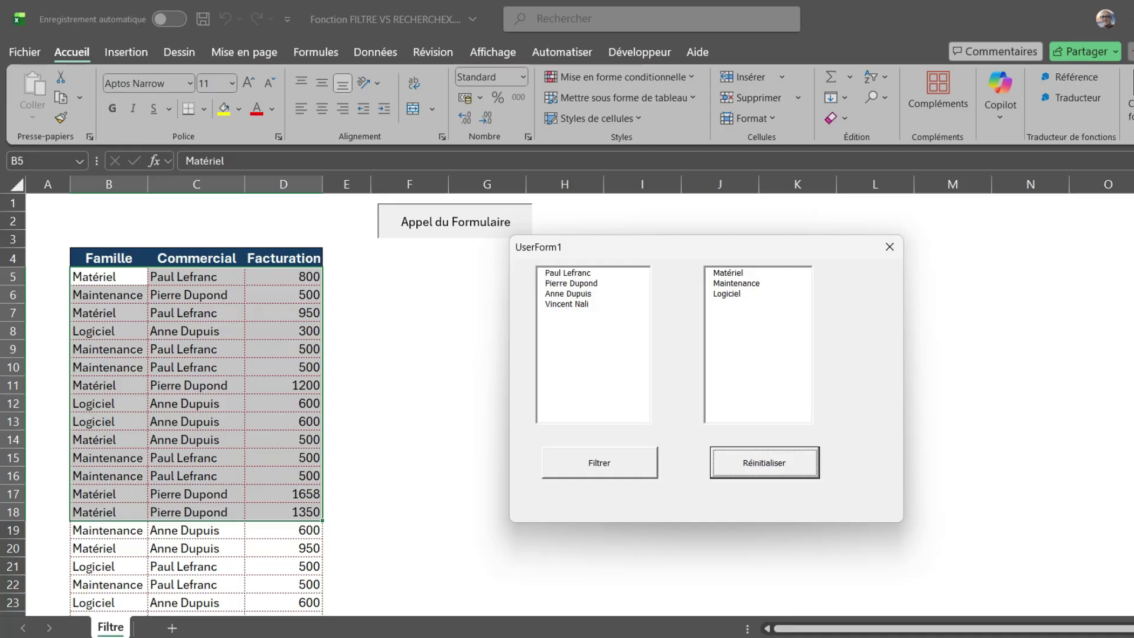
- Add a row in B29 with Outillage, a new salesperson and 1000, then reopen the filter form
{"action": "left_click", "coordinate": [889, 247]}
{"action": "scroll", "coordinate": [195, 402], "scroll_direction": "down", "scroll_amount": 5}
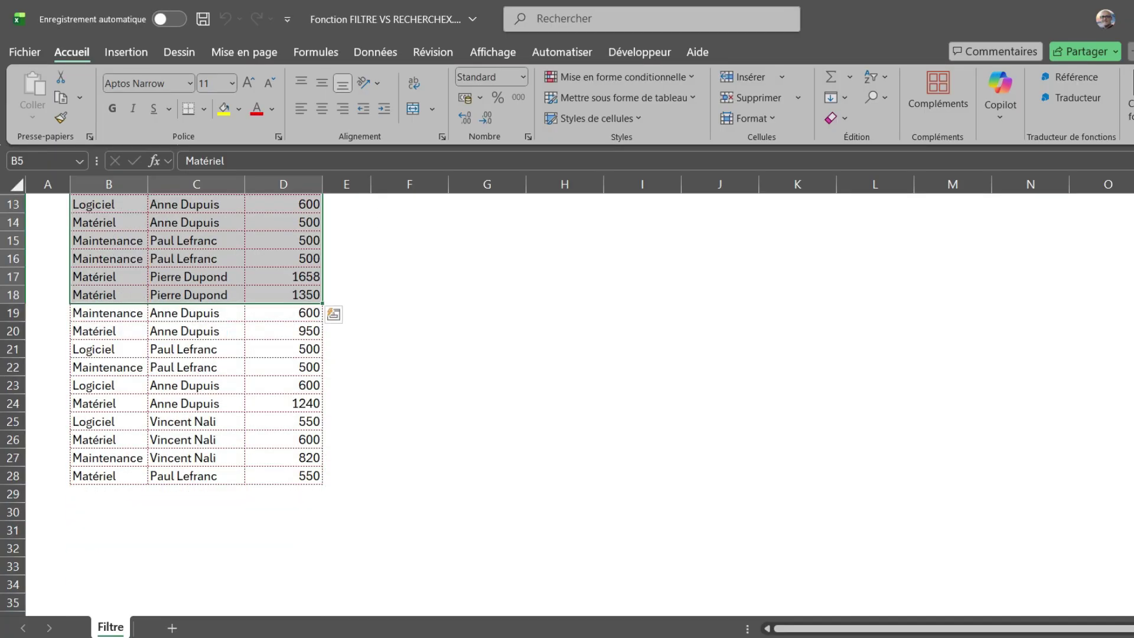
{"action": "left_click", "coordinate": [108, 439]}
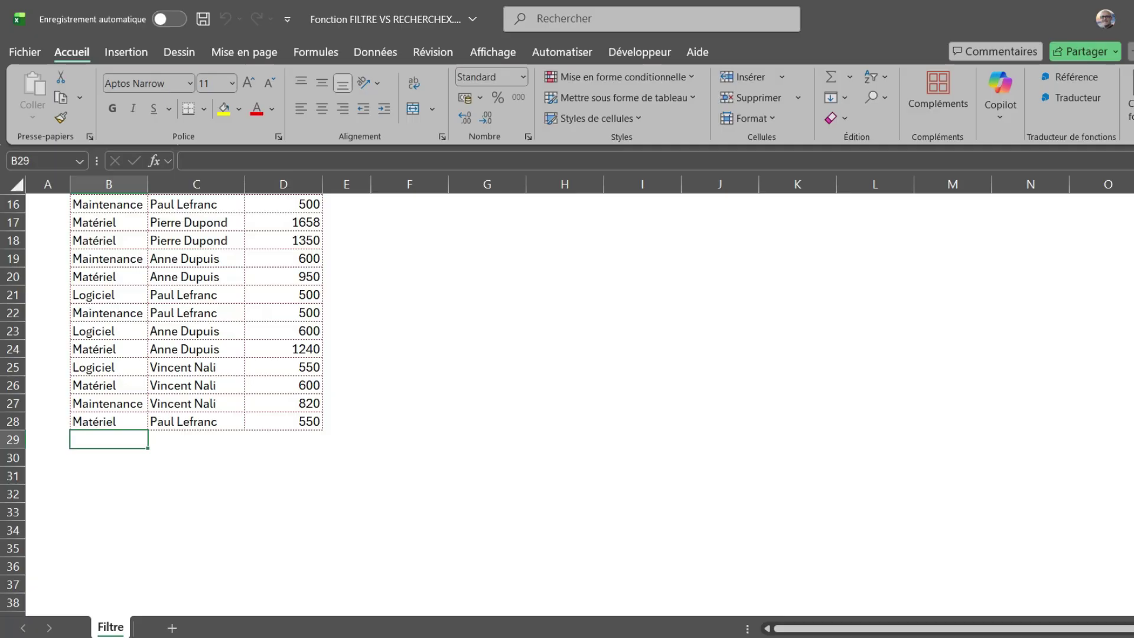
{"action": "type", "text": "Outillage"}
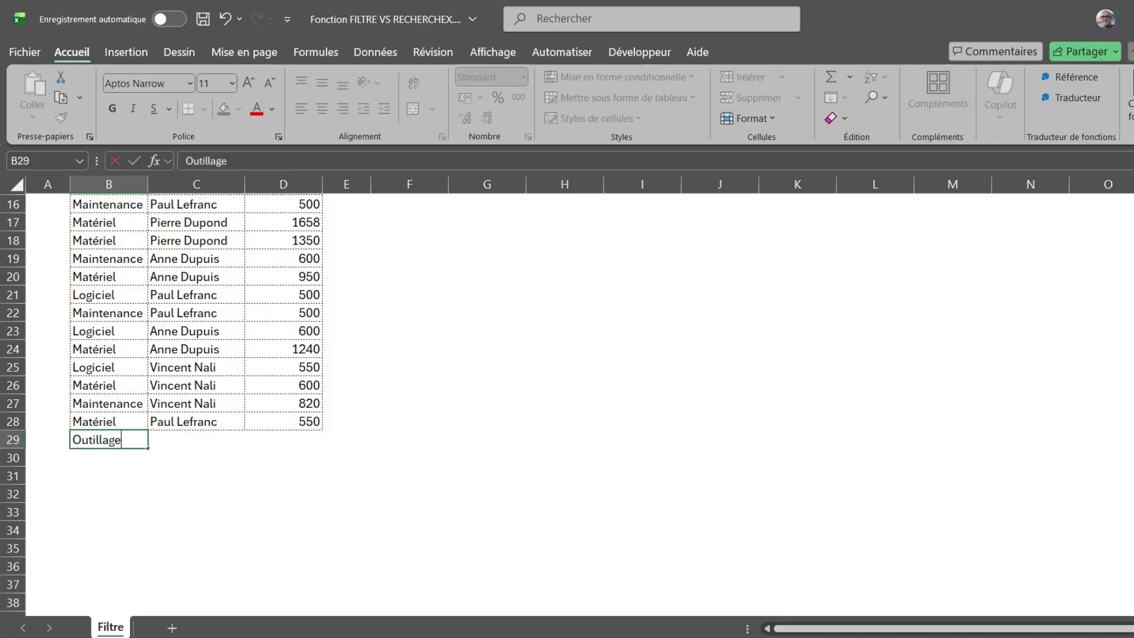
{"action": "key", "text": "Tab"}
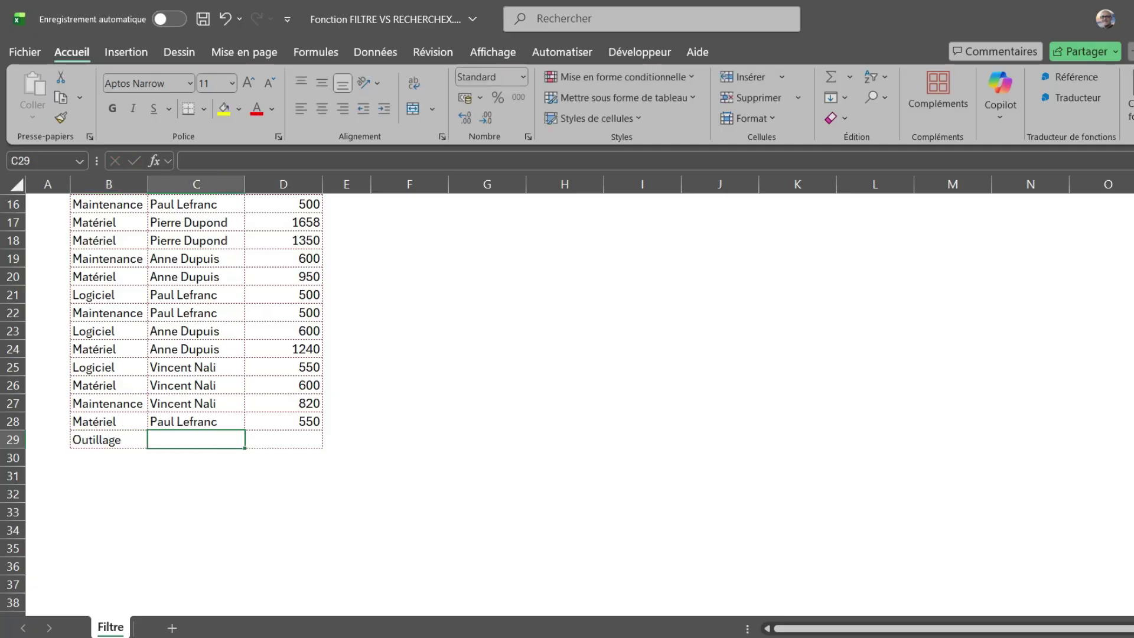
{"action": "type", "text": "Pier"}
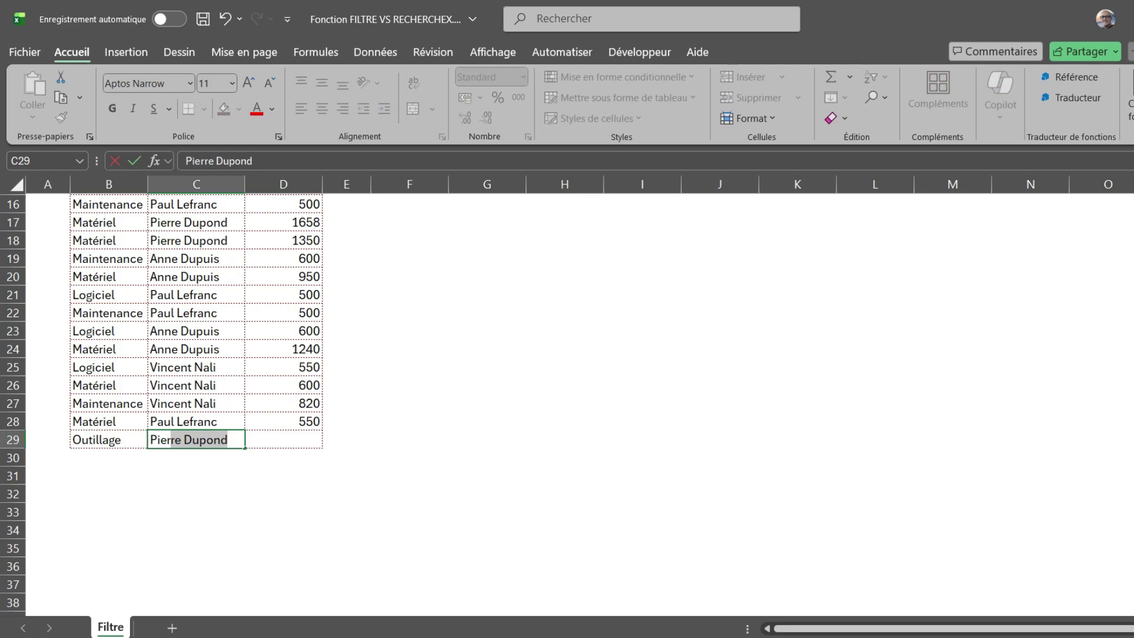
{"action": "type", "text": "Lanvin"}
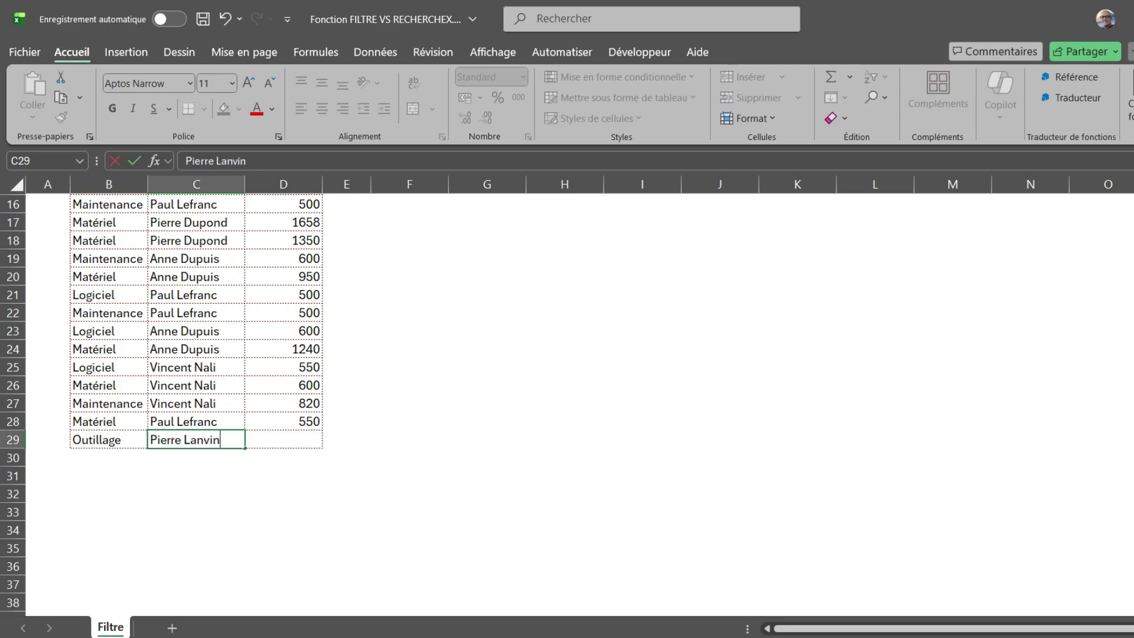
{"action": "key", "text": "Tab"}
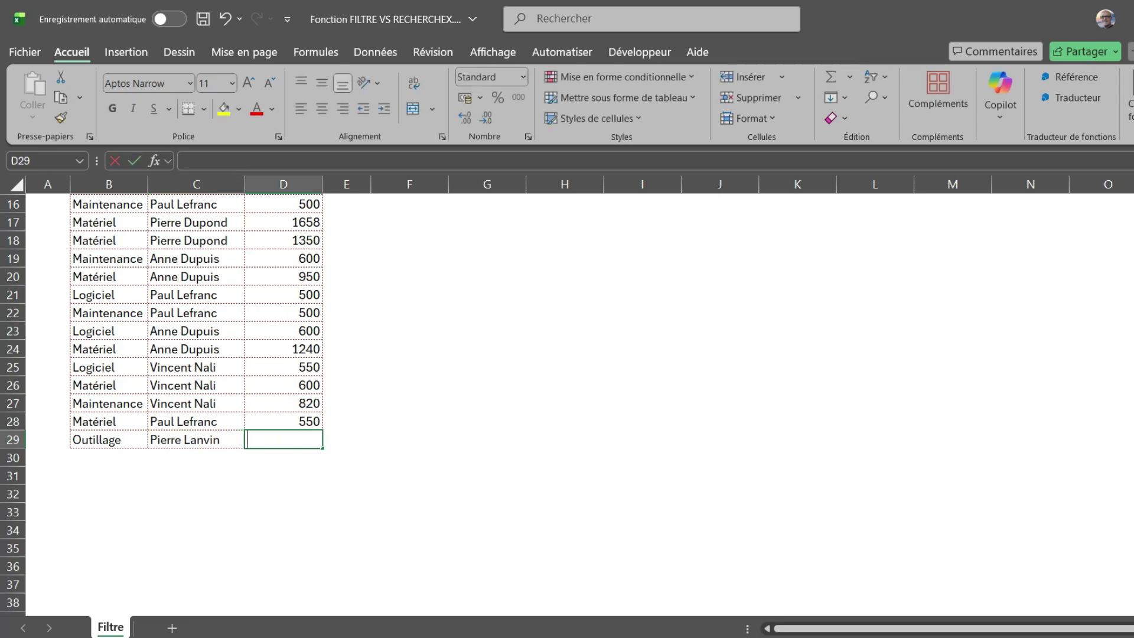
{"action": "type", "text": "1000"}
{"action": "key", "text": "Return"}
{"action": "scroll", "coordinate": [567, 402], "scroll_direction": "up", "scroll_amount": 5}
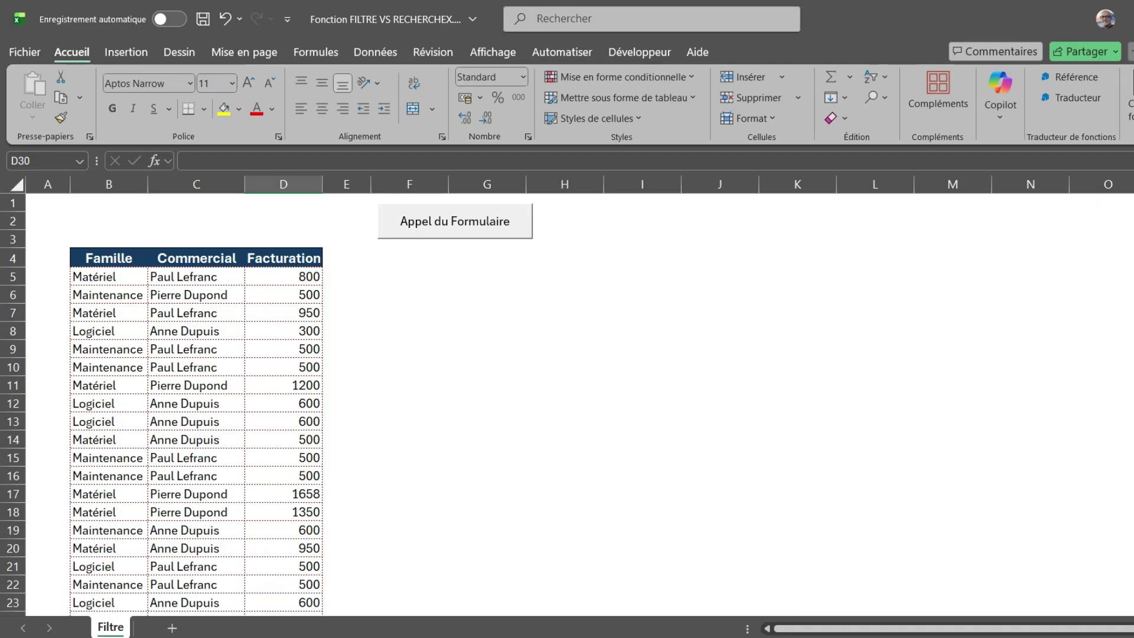
{"action": "left_click", "coordinate": [455, 221]}
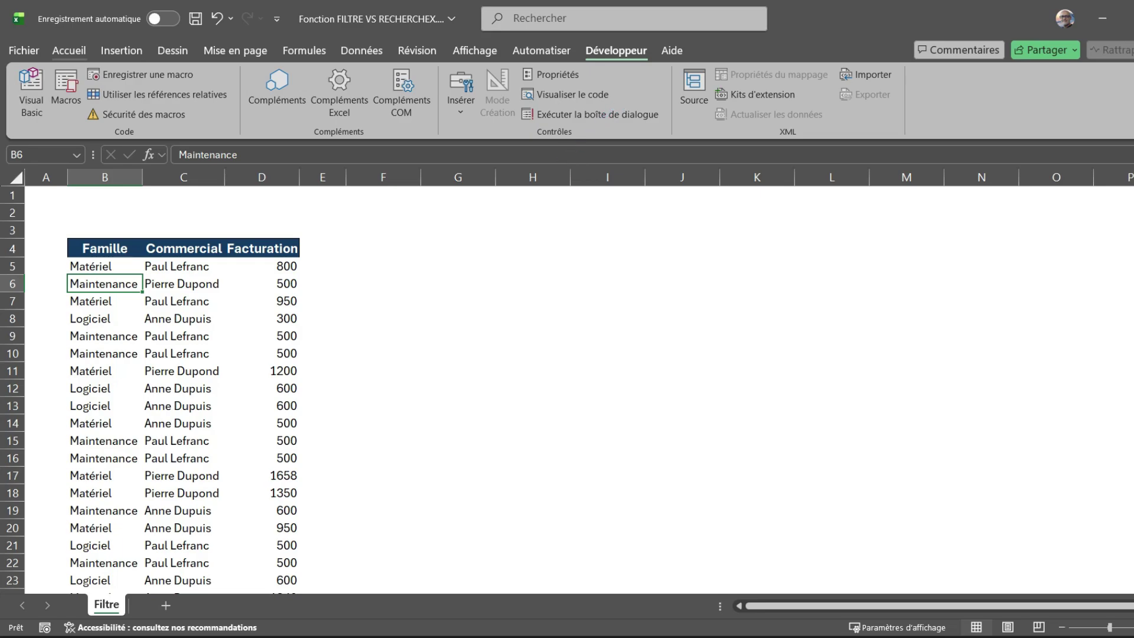
{"action": "key", "text": "alt+f"}
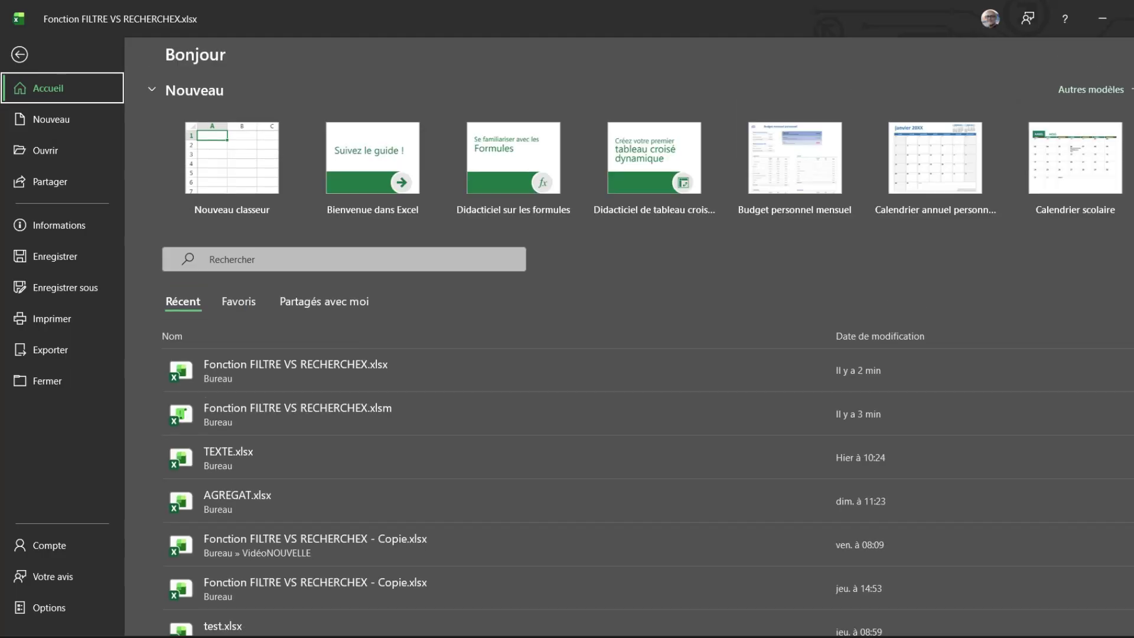
{"action": "key", "text": "t"}
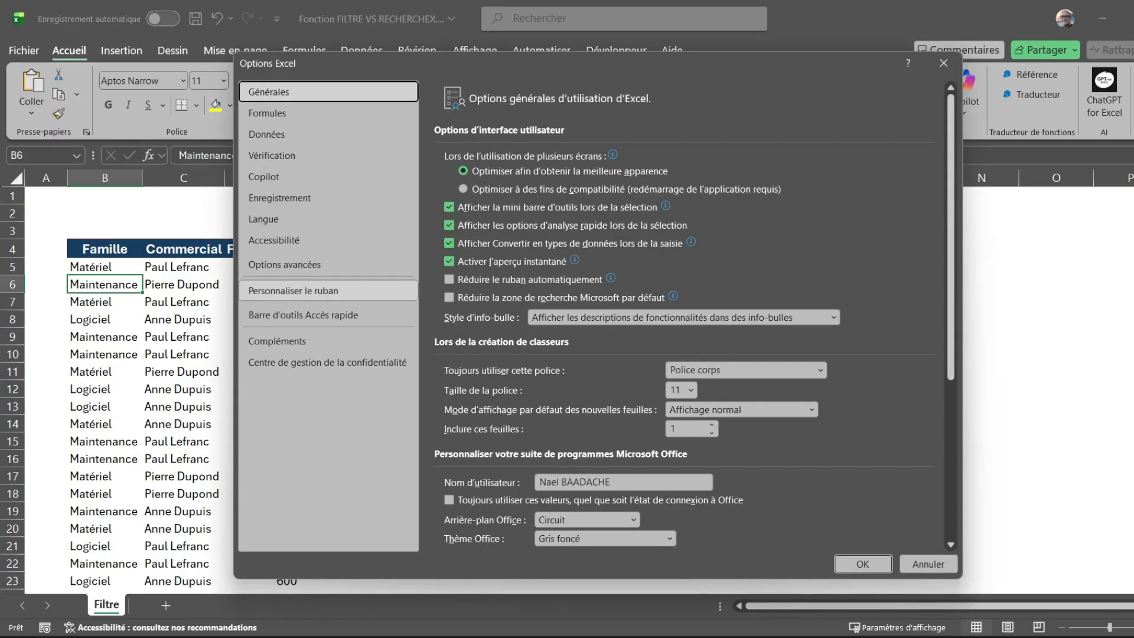
{"action": "left_click", "coordinate": [293, 290]}
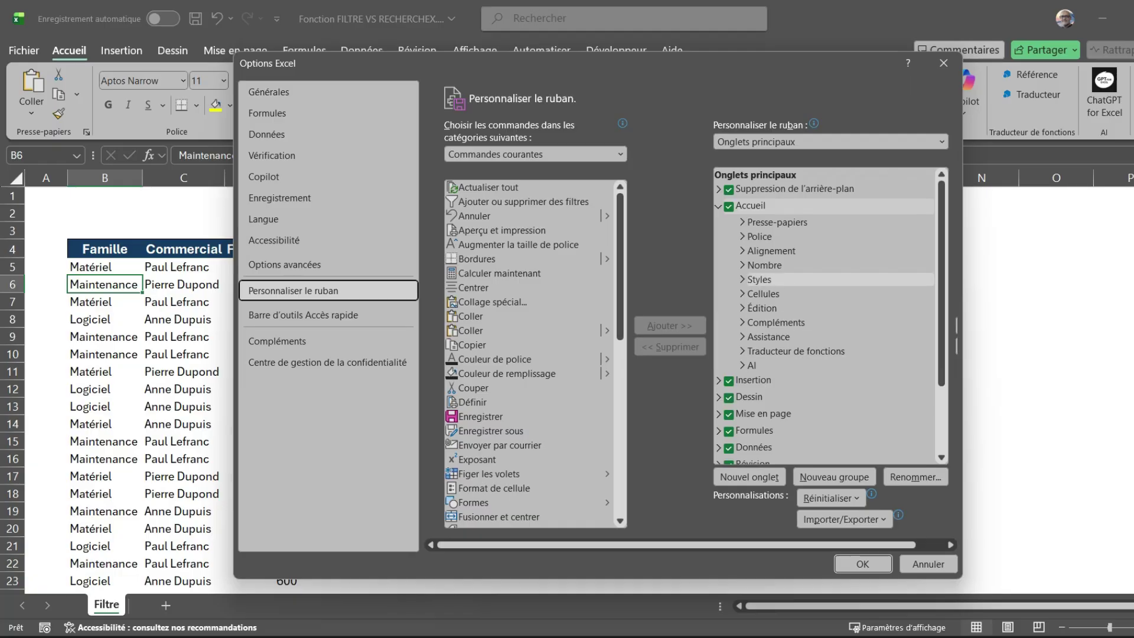
{"action": "scroll", "coordinate": [827, 313], "scroll_direction": "down", "scroll_amount": 2}
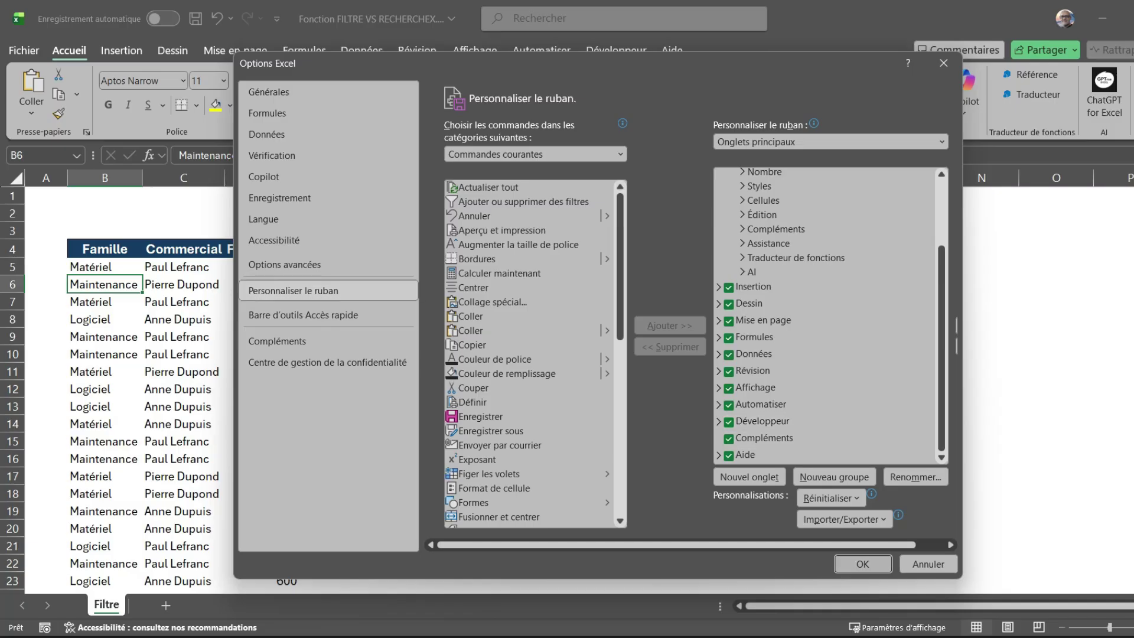
{"action": "key", "text": "Escape"}
{"action": "left_click", "coordinate": [532, 319]}
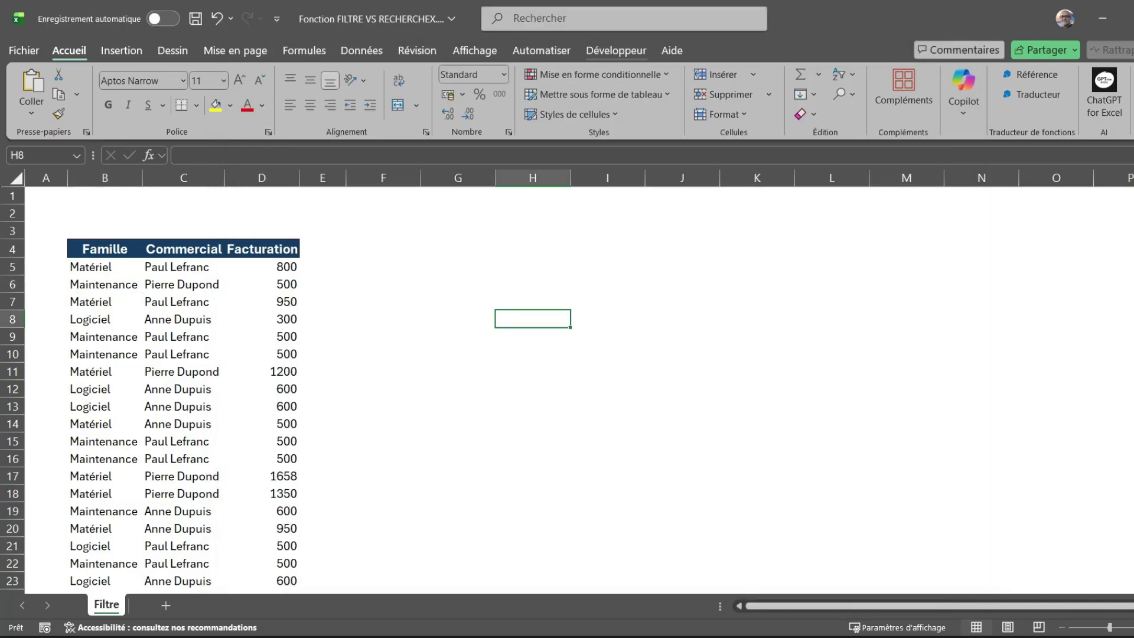
{"action": "left_click", "coordinate": [615, 50]}
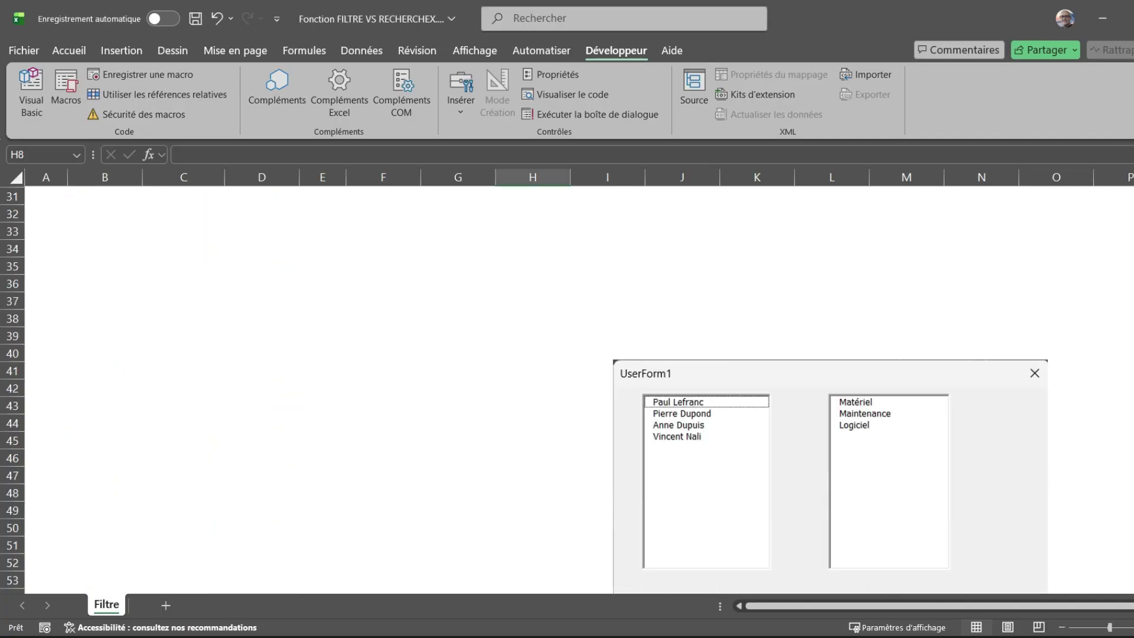
{"action": "mouse_move", "coordinate": [708, 378]}
{"action": "left_mouse_down"}
{"action": "mouse_move", "coordinate": [563, 297]}
{"action": "mouse_move", "coordinate": [542, 227]}
{"action": "left_mouse_up"}
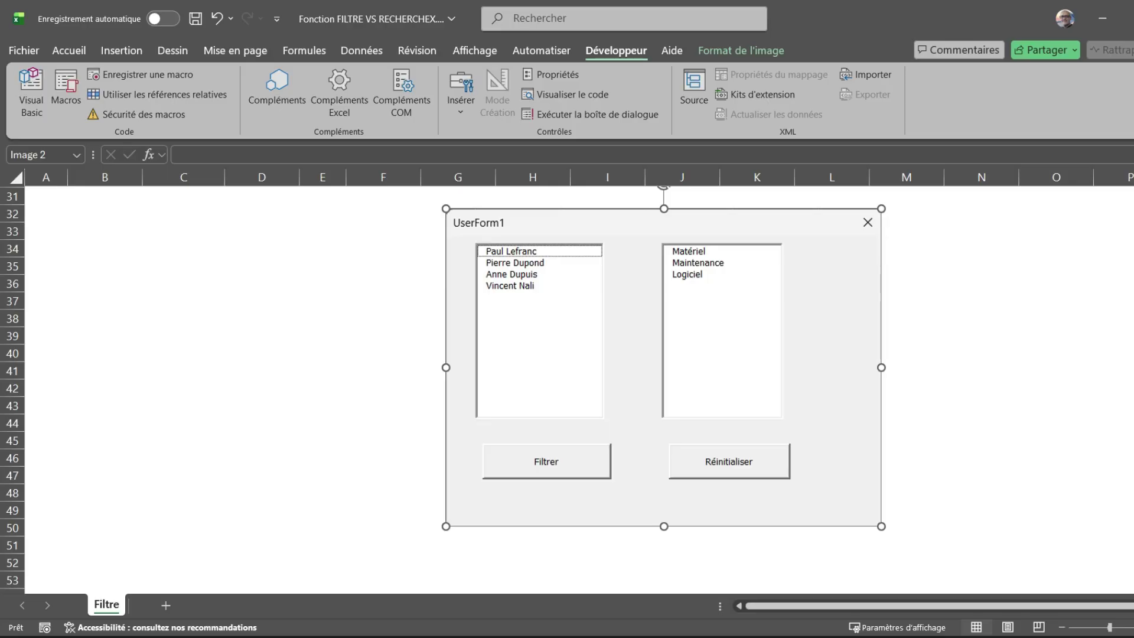
{"action": "scroll", "coordinate": [541, 227], "scroll_direction": "up", "scroll_amount": 5}
{"action": "left_click_drag", "start_coordinate": [542, 484], "coordinate": [490, 220]}
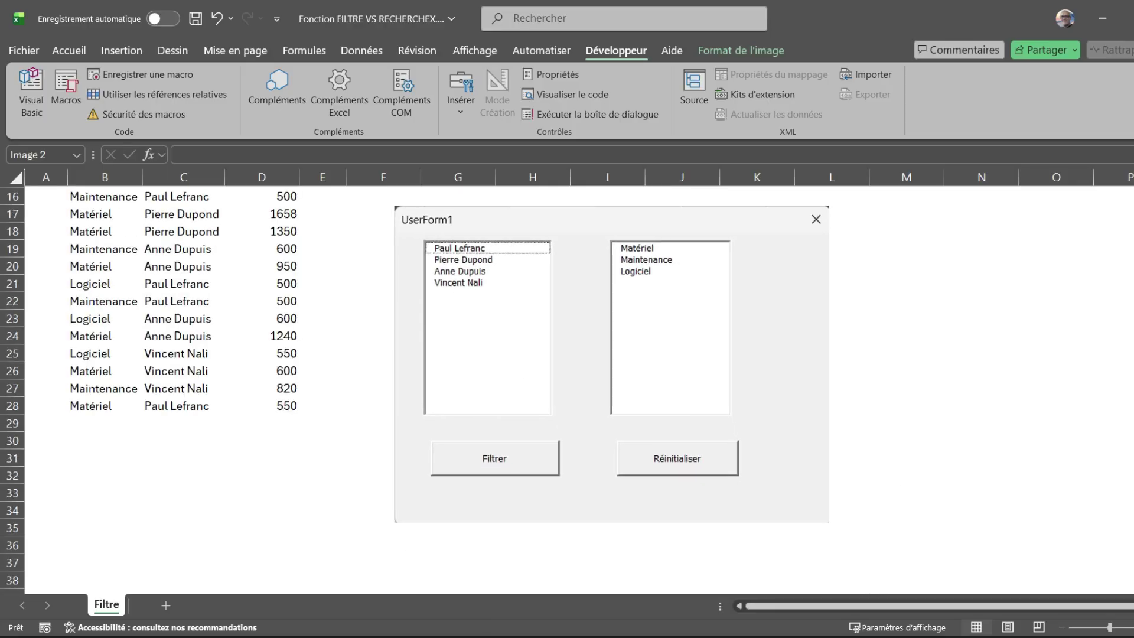
{"action": "scroll", "coordinate": [567, 355], "scroll_direction": "up", "scroll_amount": 1}
{"action": "scroll", "coordinate": [567, 354], "scroll_direction": "up", "scroll_amount": 4}
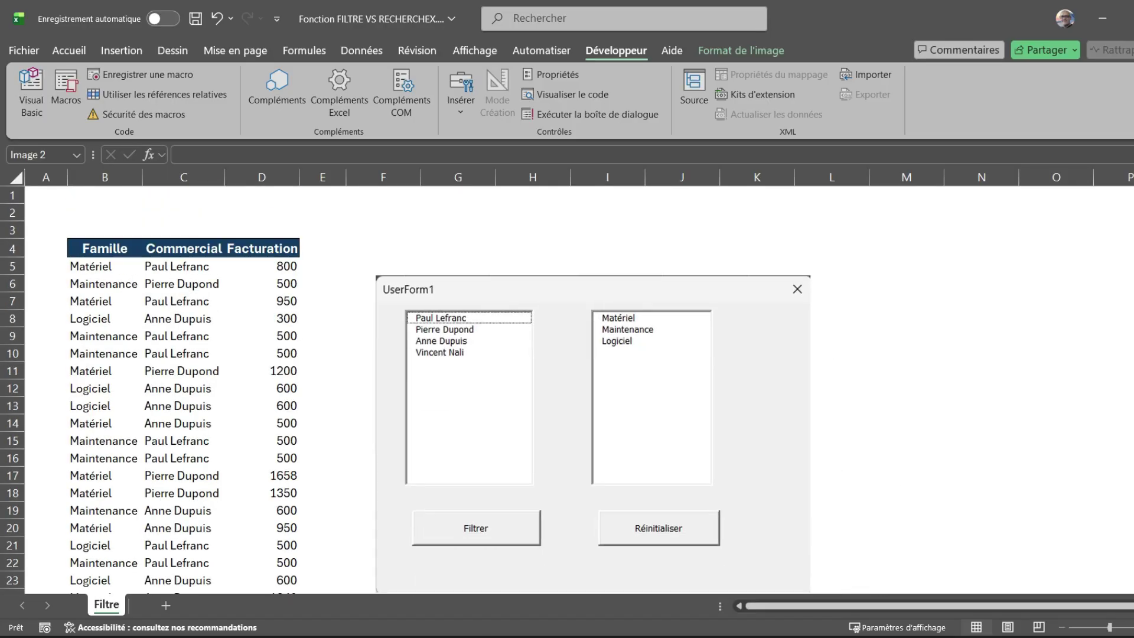
{"action": "left_click_drag", "start_coordinate": [532, 501], "coordinate": [508, 267]}
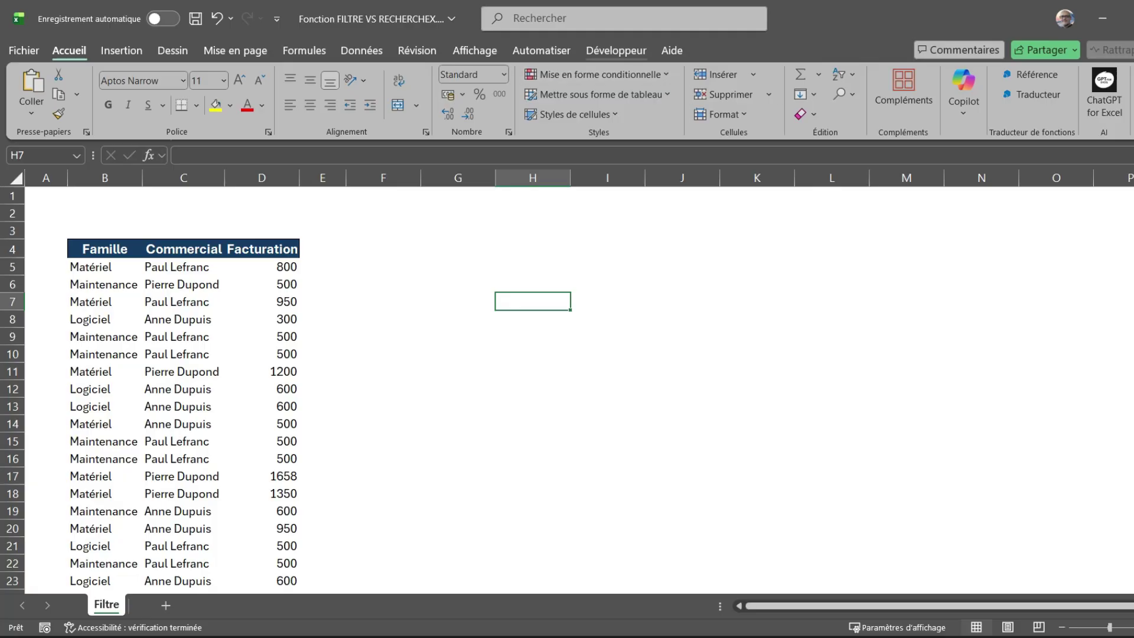
- Open the Visual Basic editor from the developer tools and insert a new blank UserForm
{"action": "left_click", "coordinate": [616, 50]}
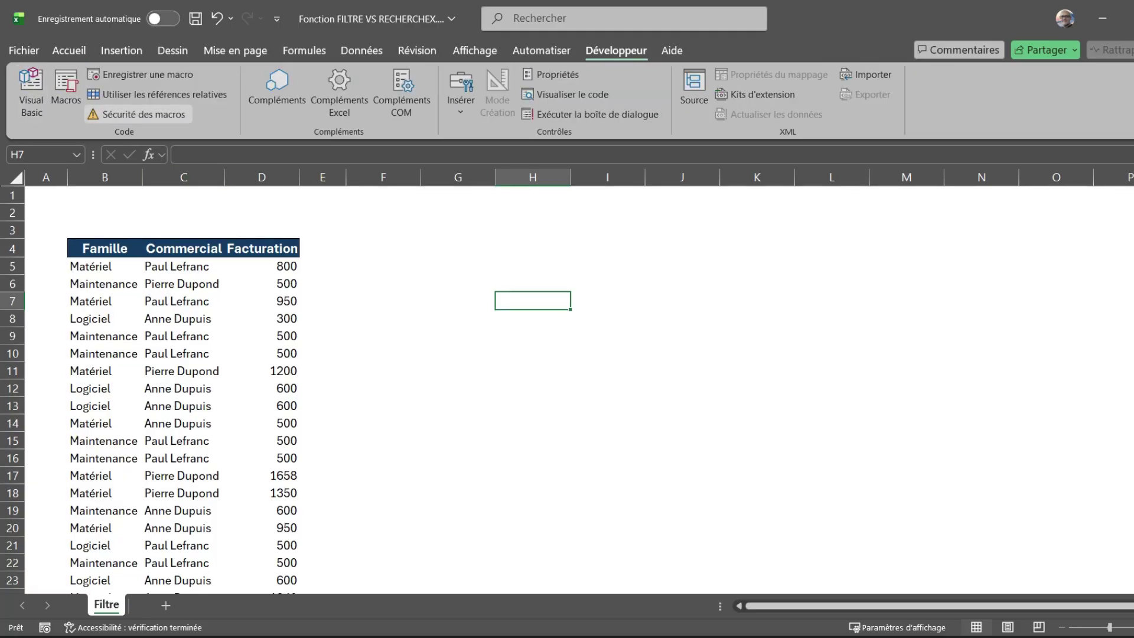
{"action": "left_click", "coordinate": [31, 94]}
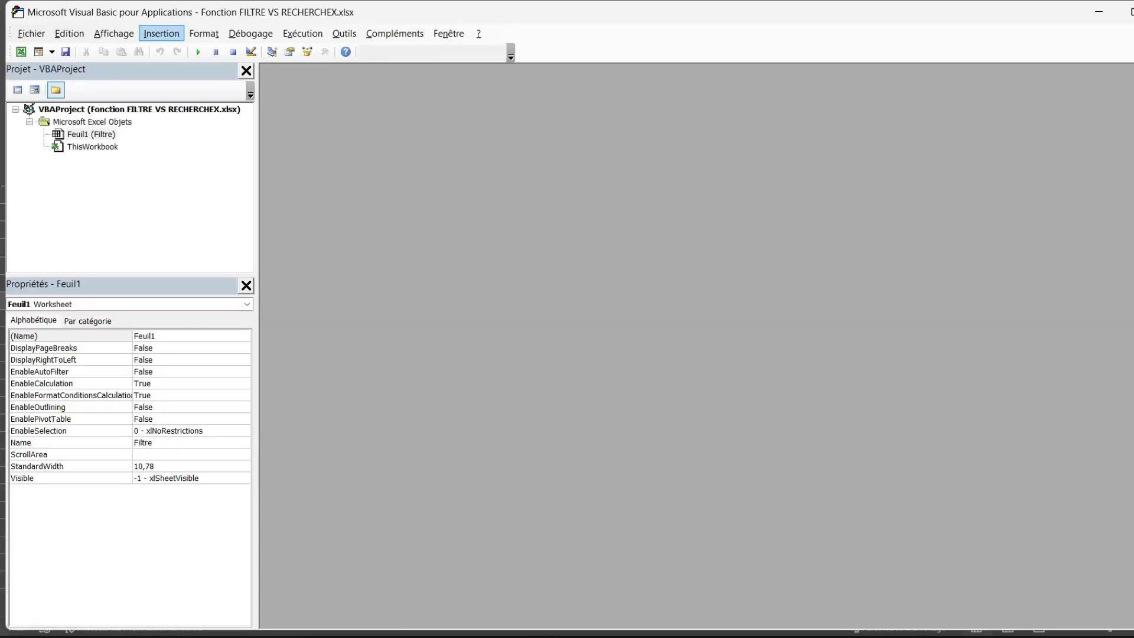
{"action": "left_click", "coordinate": [161, 34]}
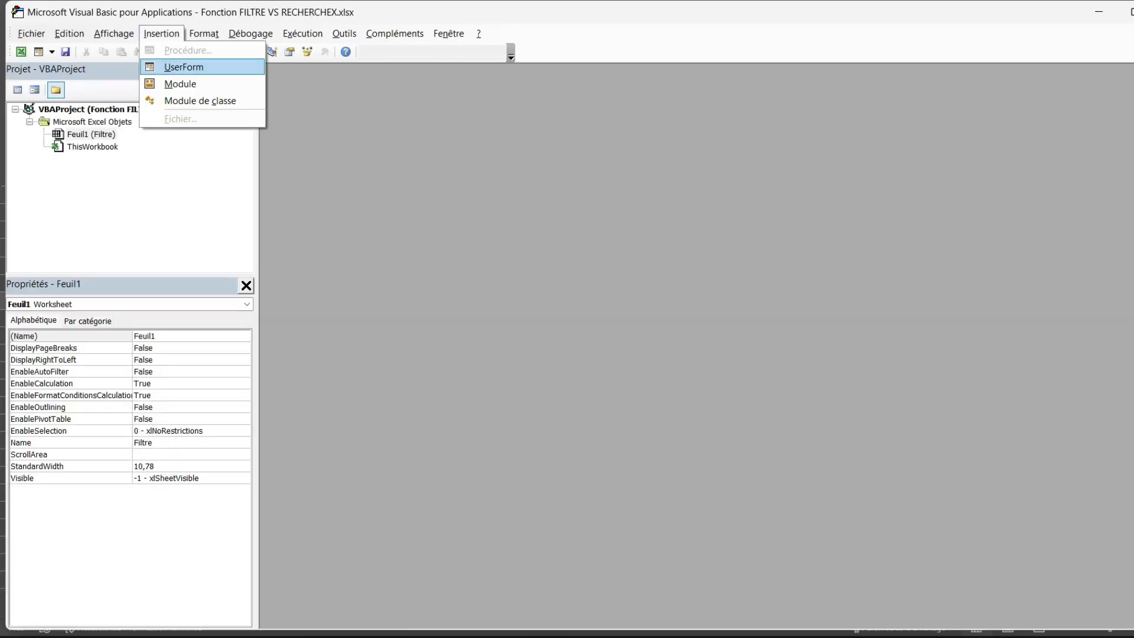
{"action": "left_click", "coordinate": [184, 66]}
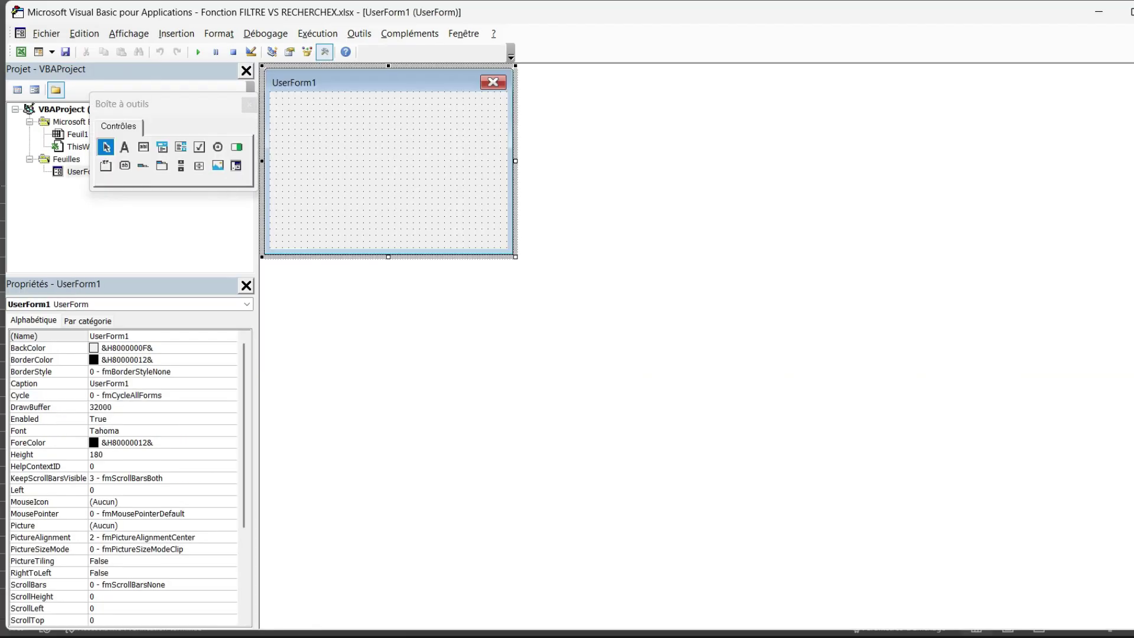
- Enlarge the UserForm to about 366 high, with the Toolbox moved beside it
{"action": "left_click_drag", "start_coordinate": [515, 257], "coordinate": [664, 392]}
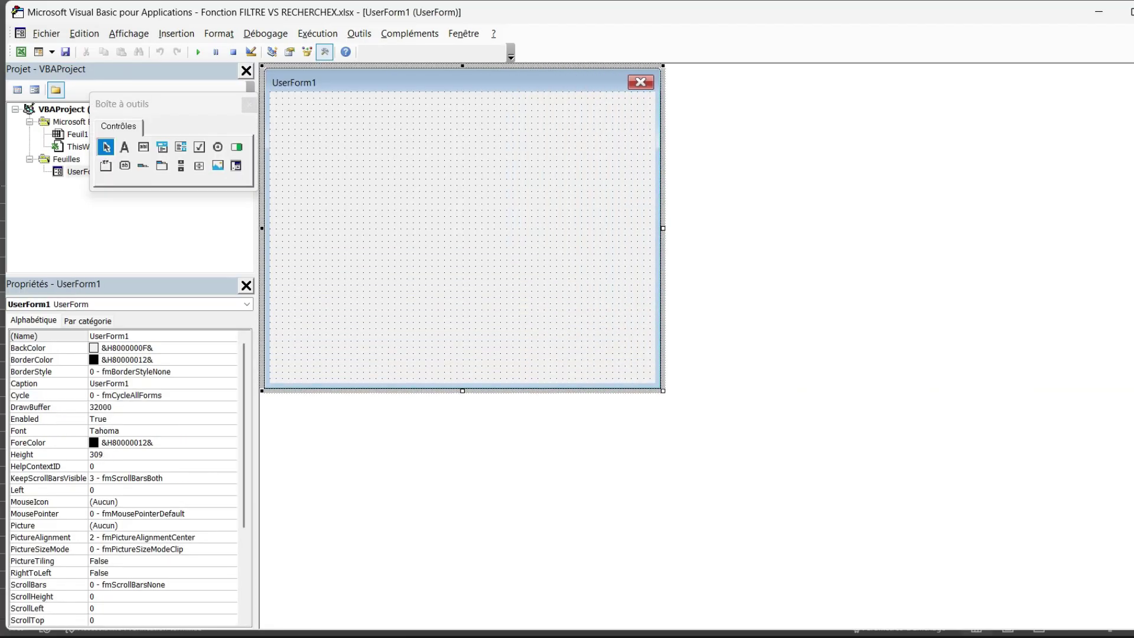
{"action": "left_click_drag", "start_coordinate": [162, 100], "coordinate": [788, 137]}
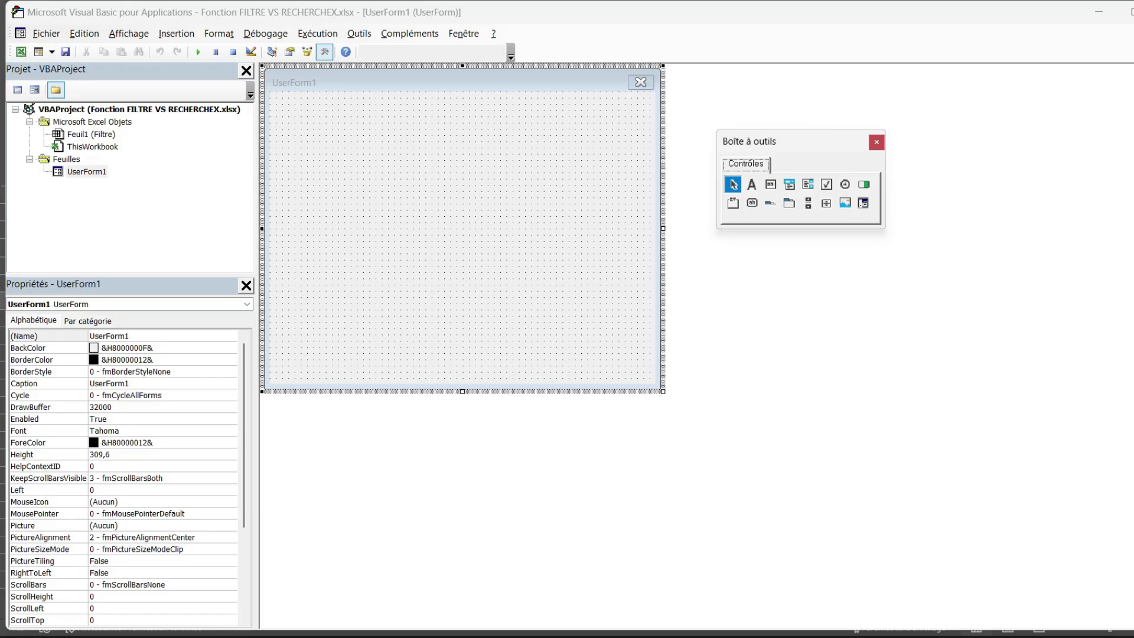
{"action": "left_click_drag", "start_coordinate": [663, 391], "coordinate": [728, 450]}
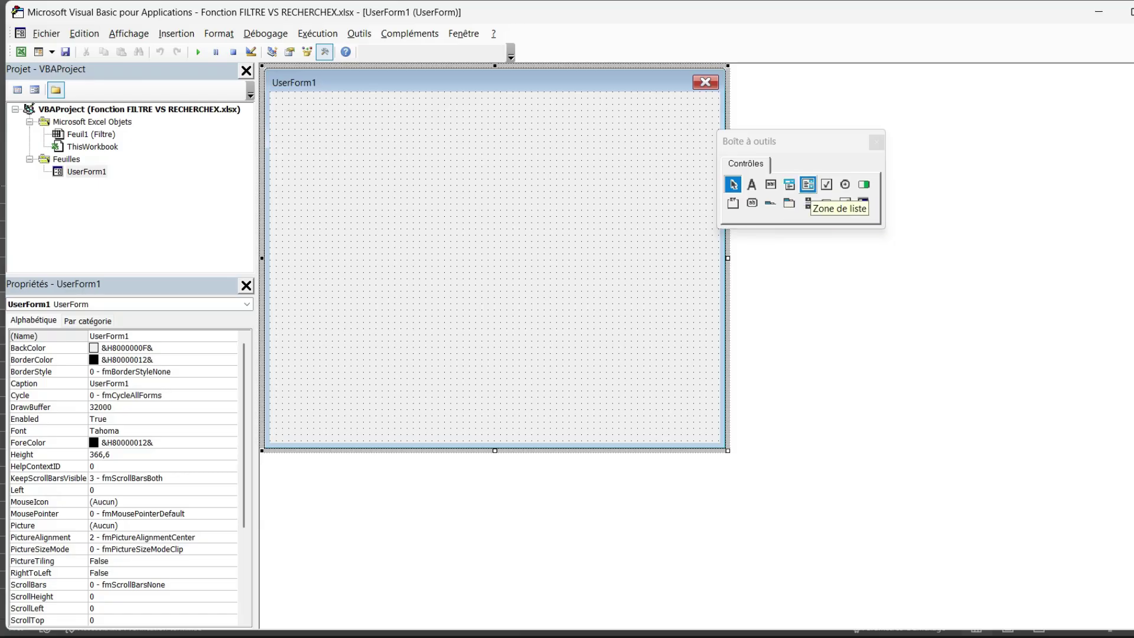
- Draw a left-side list box named ListBoxCommerciaux with MultiSelect set to 1 - fmMultiSelectMulti
{"action": "left_click", "coordinate": [808, 184]}
{"action": "left_click_drag", "start_coordinate": [295, 117], "coordinate": [424, 335]}
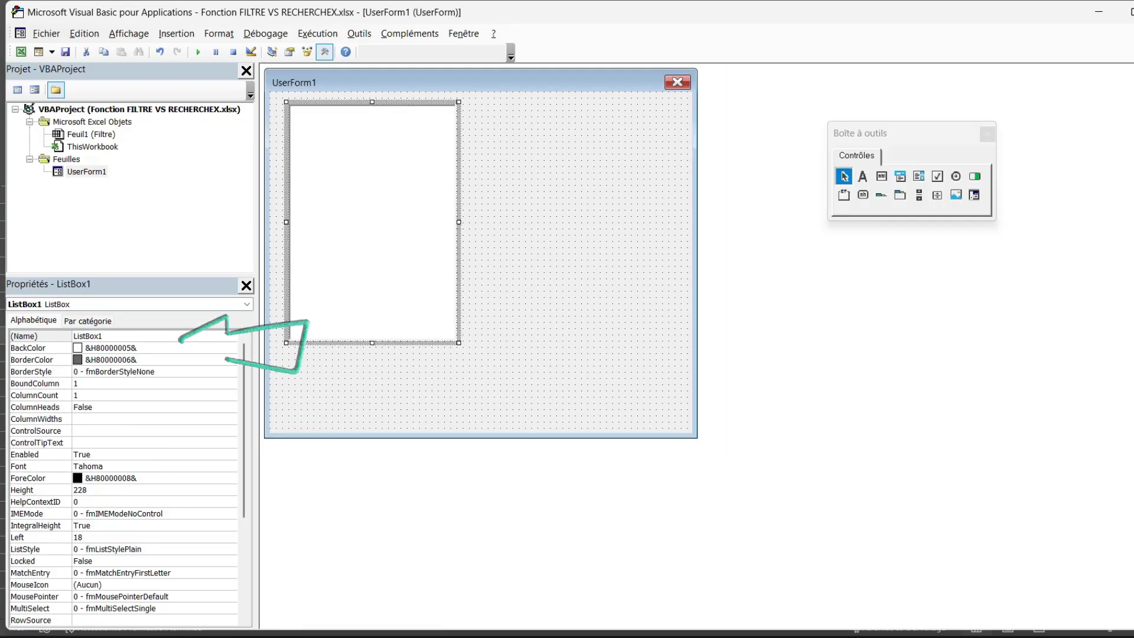
{"action": "key", "text": "F4"}
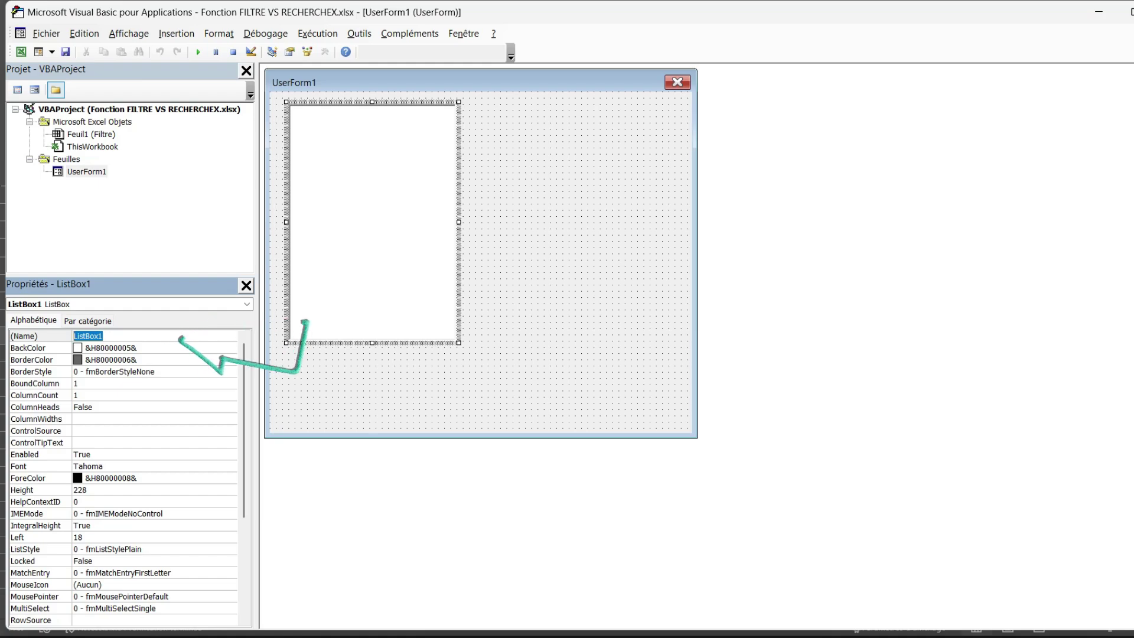
{"action": "type", "text": "List"}
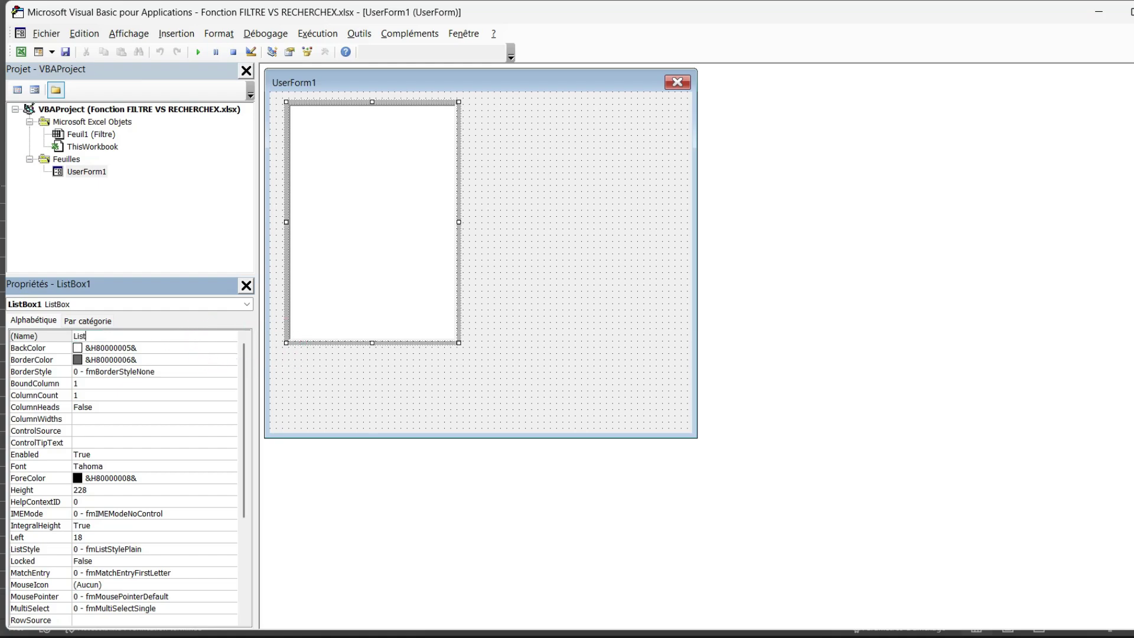
{"action": "type", "text": "BoxCom"}
{"action": "type", "text": "merciaux"}
{"action": "scroll", "coordinate": [124, 478], "scroll_direction": "down", "scroll_amount": 2}
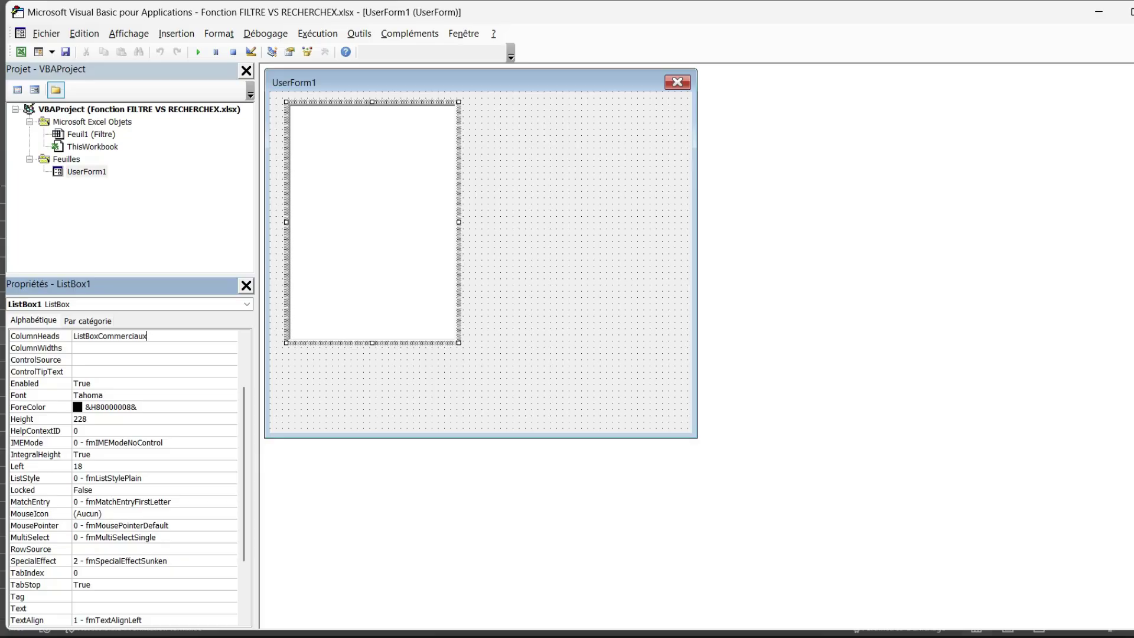
{"action": "key", "text": "Return"}
{"action": "left_click", "coordinate": [36, 608]}
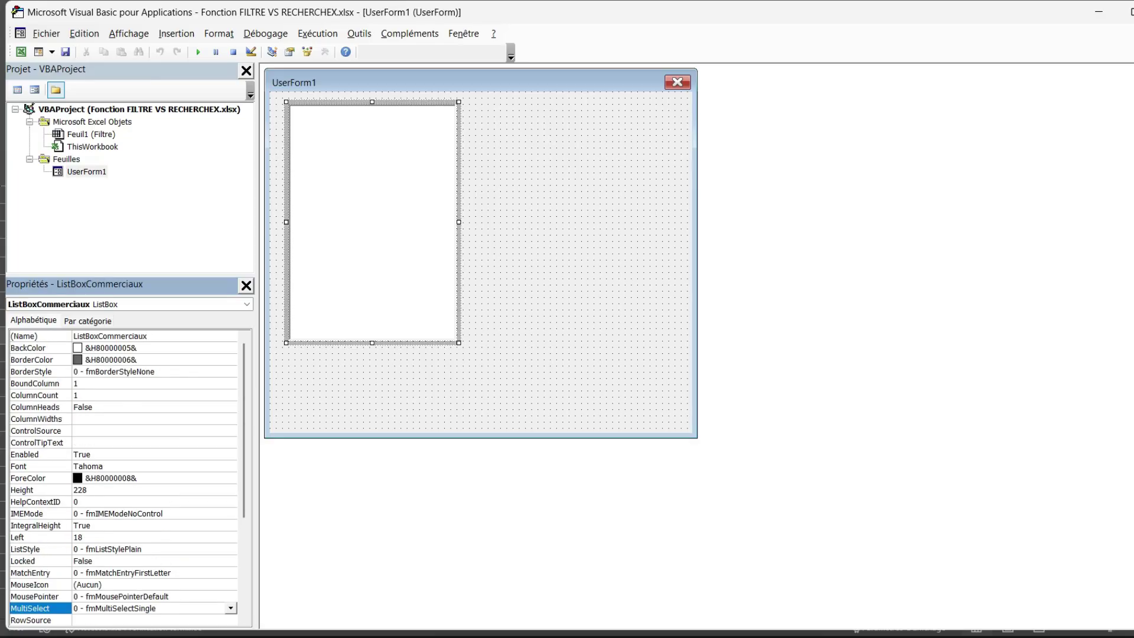
{"action": "left_click", "coordinate": [231, 607]}
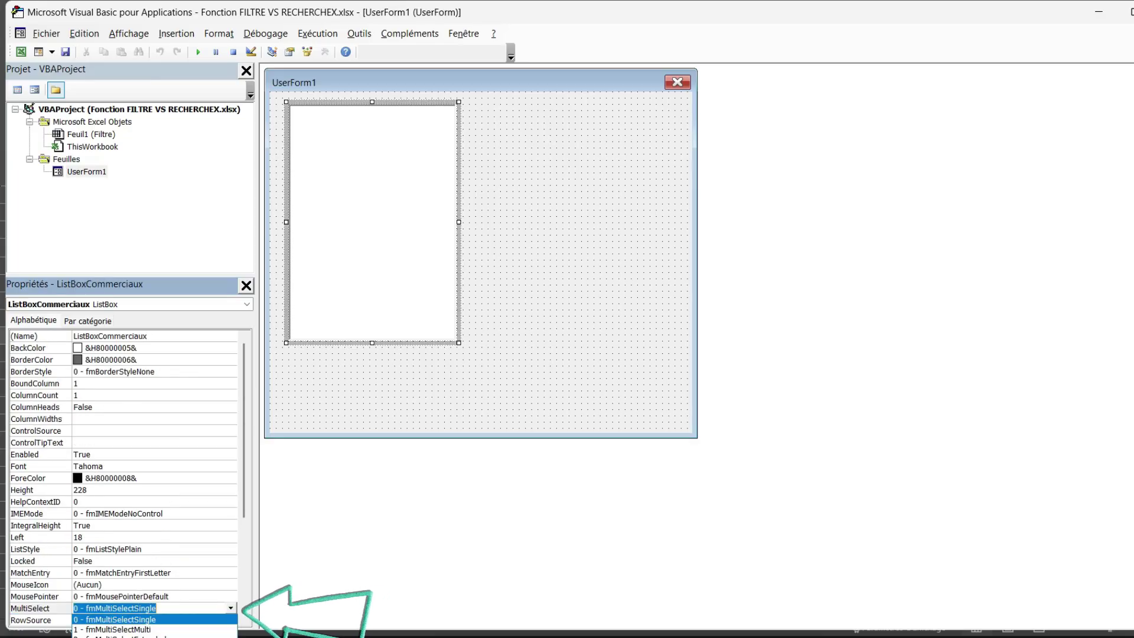
{"action": "left_click", "coordinate": [112, 629]}
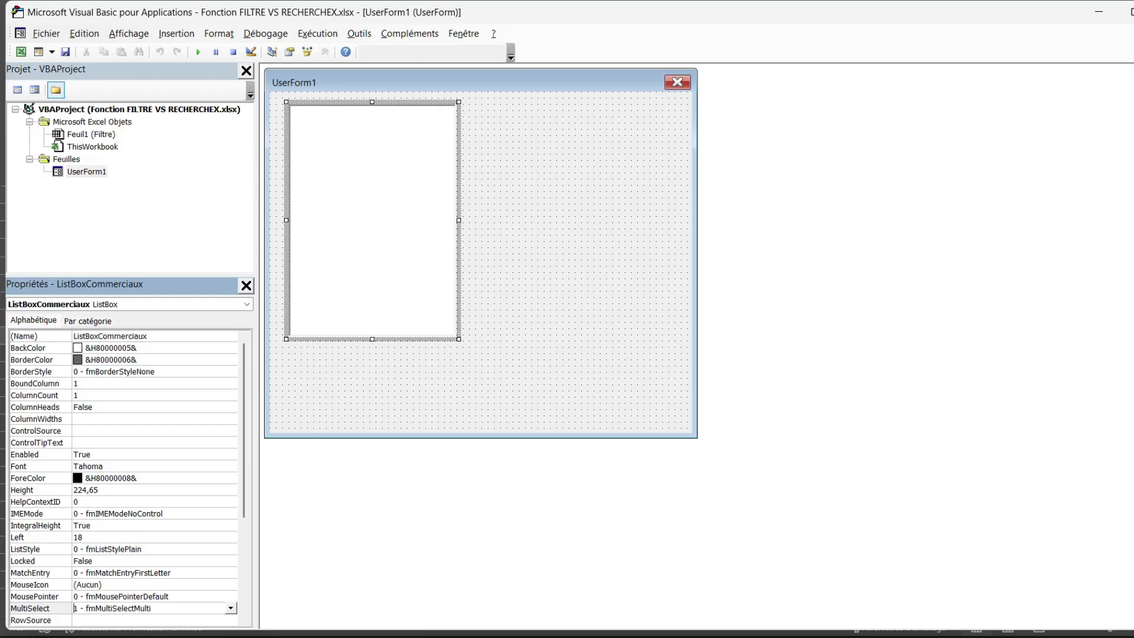
{"action": "left_click", "coordinate": [561, 266]}
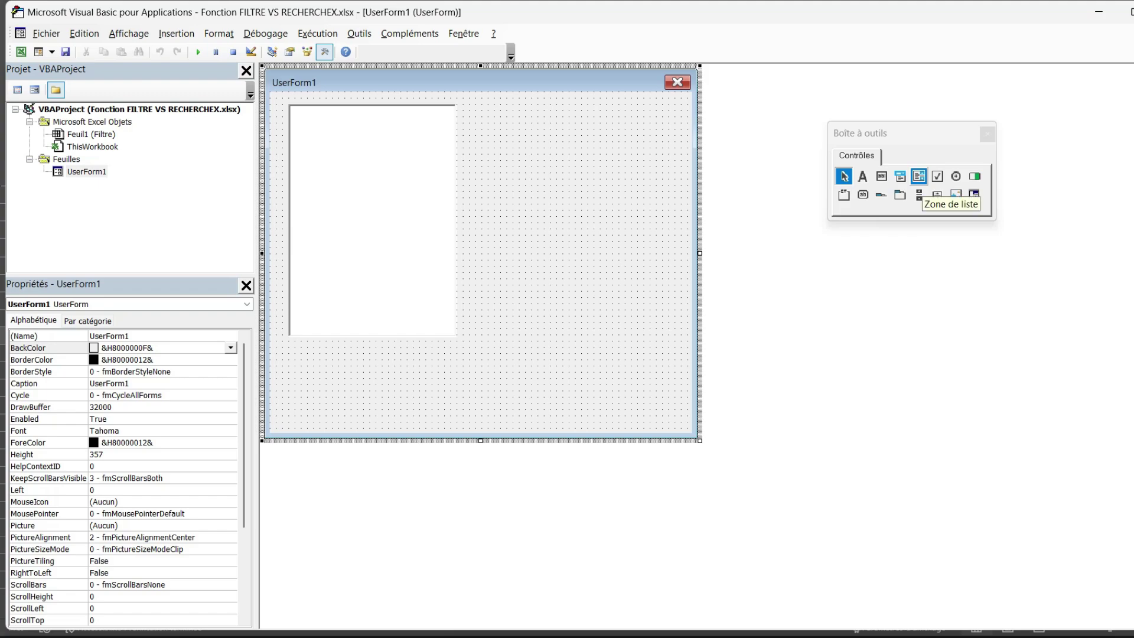
- Draw a second list box to the right of the first and adjust its position and width
{"action": "left_click", "coordinate": [919, 176]}
{"action": "mouse_move", "coordinate": [506, 110]}
{"action": "left_mouse_down"}
{"action": "mouse_move", "coordinate": [619, 340]}
{"action": "mouse_move", "coordinate": [652, 349]}
{"action": "left_mouse_up"}
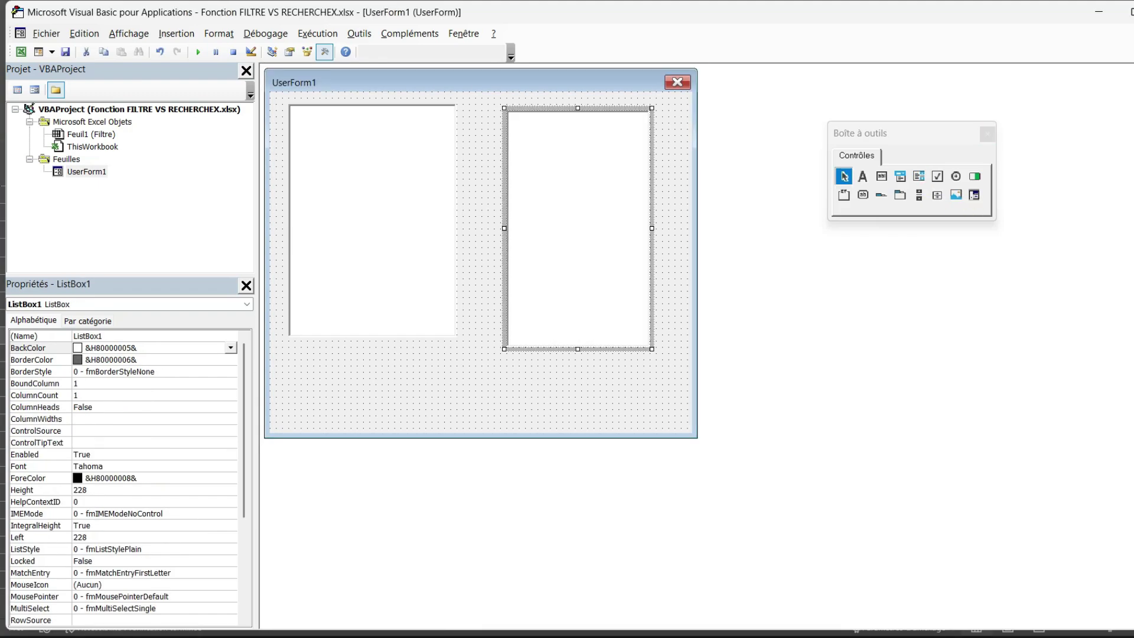
{"action": "key", "text": "Up"}
{"action": "key", "text": "Left"}
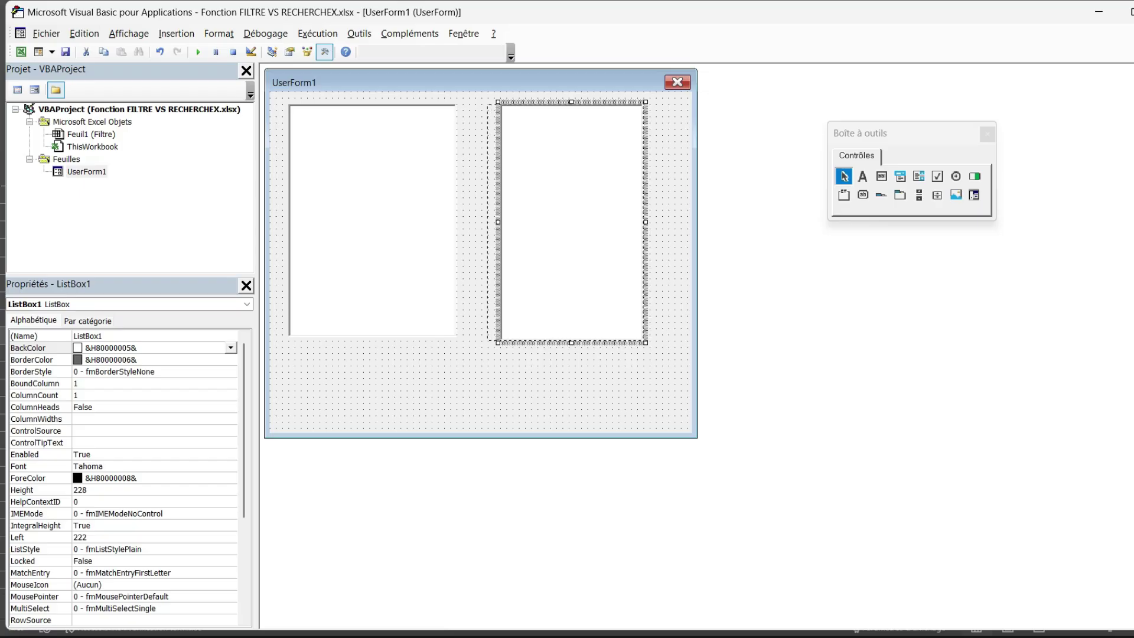
{"action": "left_click_drag", "start_coordinate": [498, 222], "coordinate": [483, 223]}
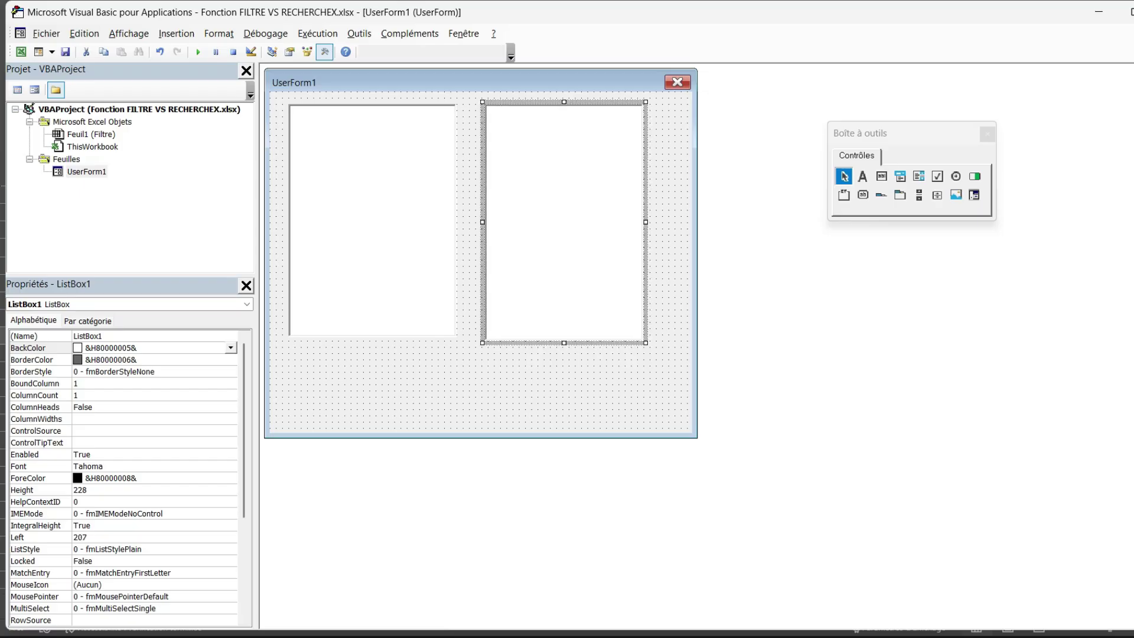
- Name the second list box ListBoxFamilles and set its MultiSelect to 1 - fmMultiSelectMulti
{"action": "key", "text": "F4"}
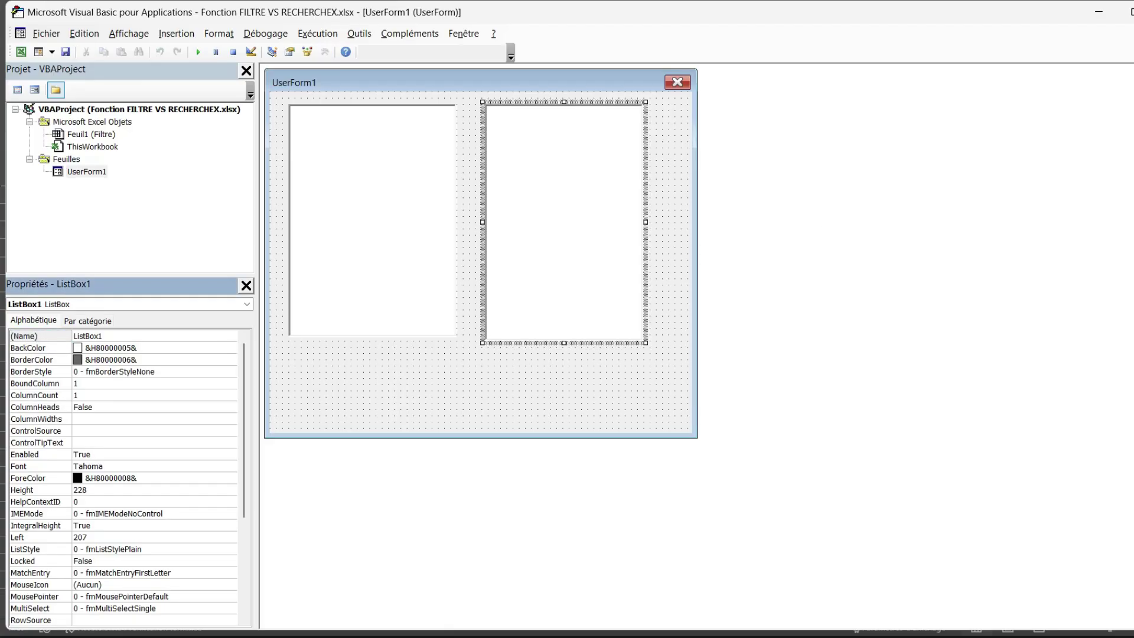
{"action": "key", "text": "BackSpace"}
{"action": "type", "text": "Familles"}
{"action": "scroll", "coordinate": [124, 478], "scroll_direction": "down", "scroll_amount": 1}
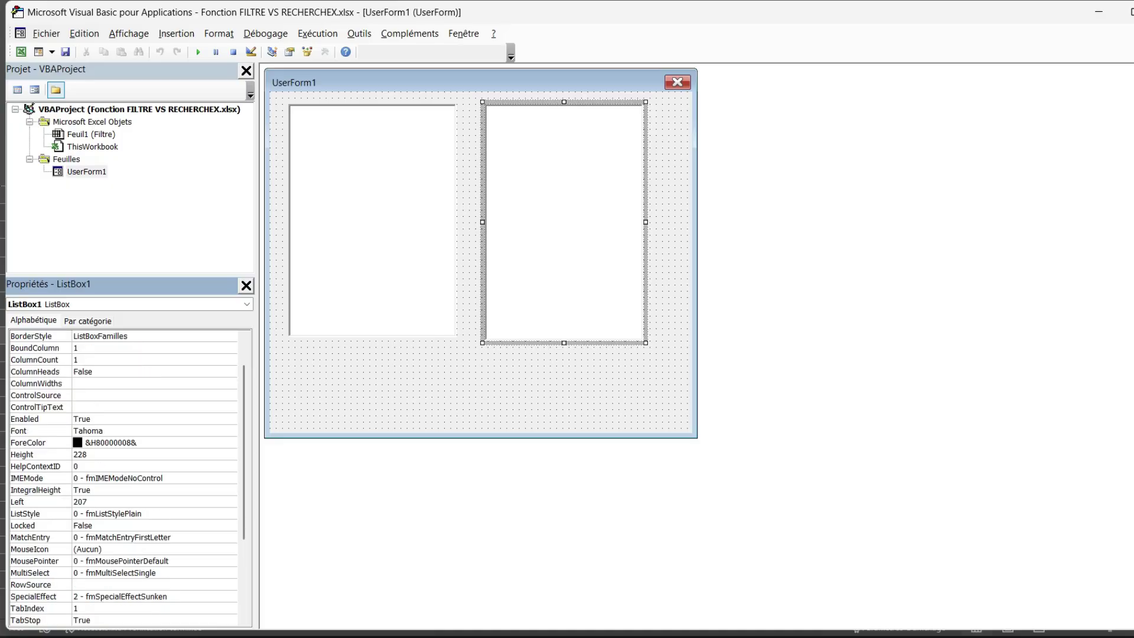
{"action": "left_click", "coordinate": [30, 572]}
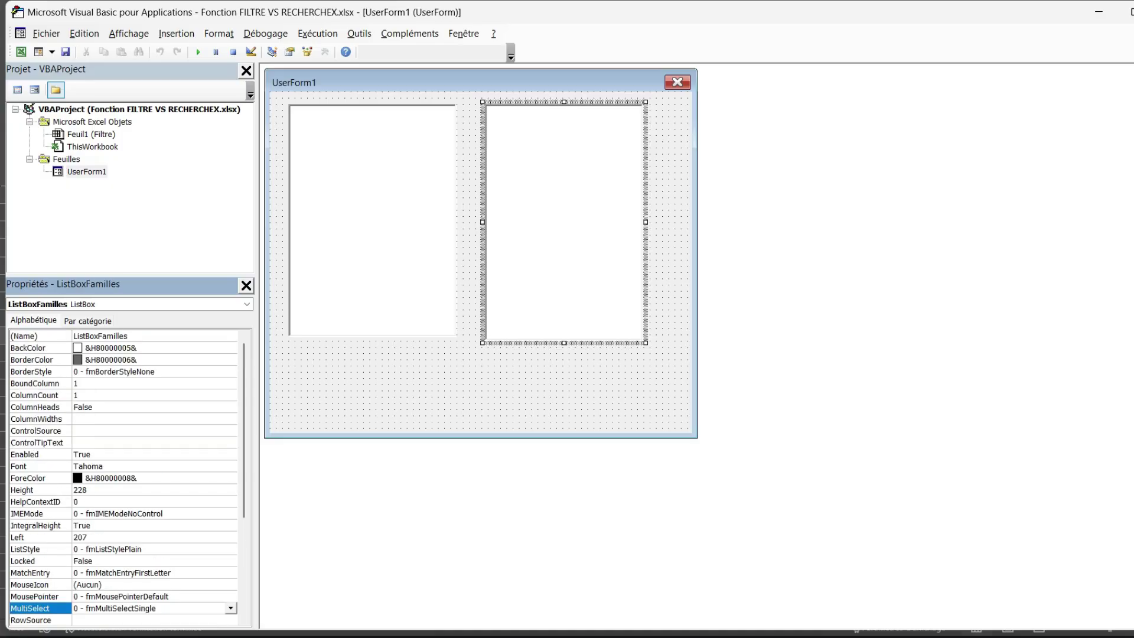
{"action": "left_click", "coordinate": [230, 608]}
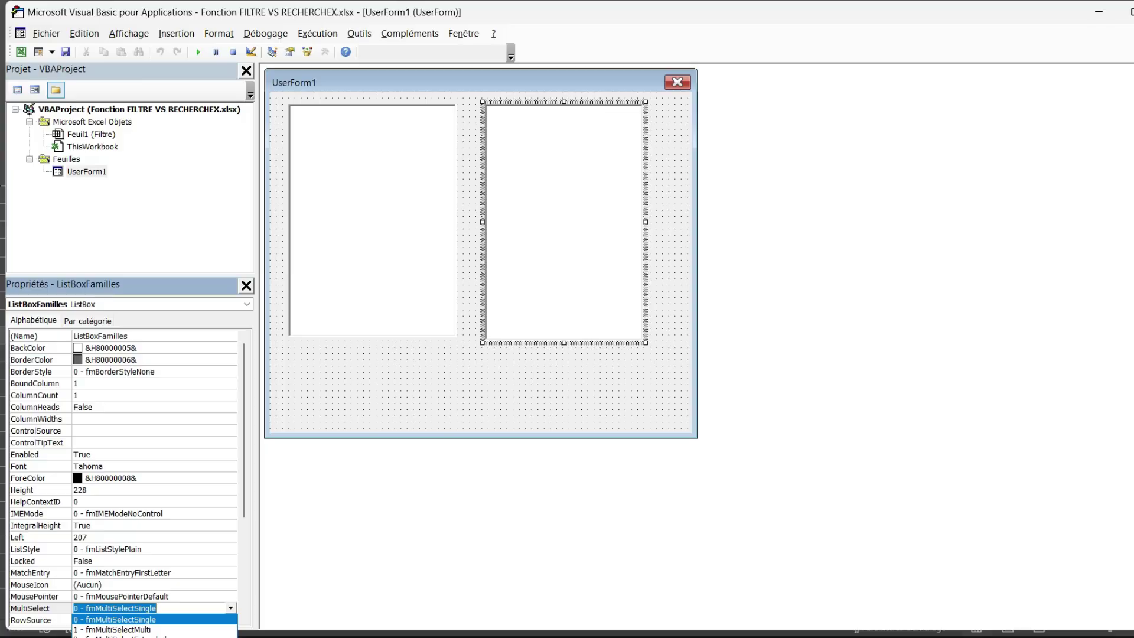
{"action": "left_click", "coordinate": [112, 629]}
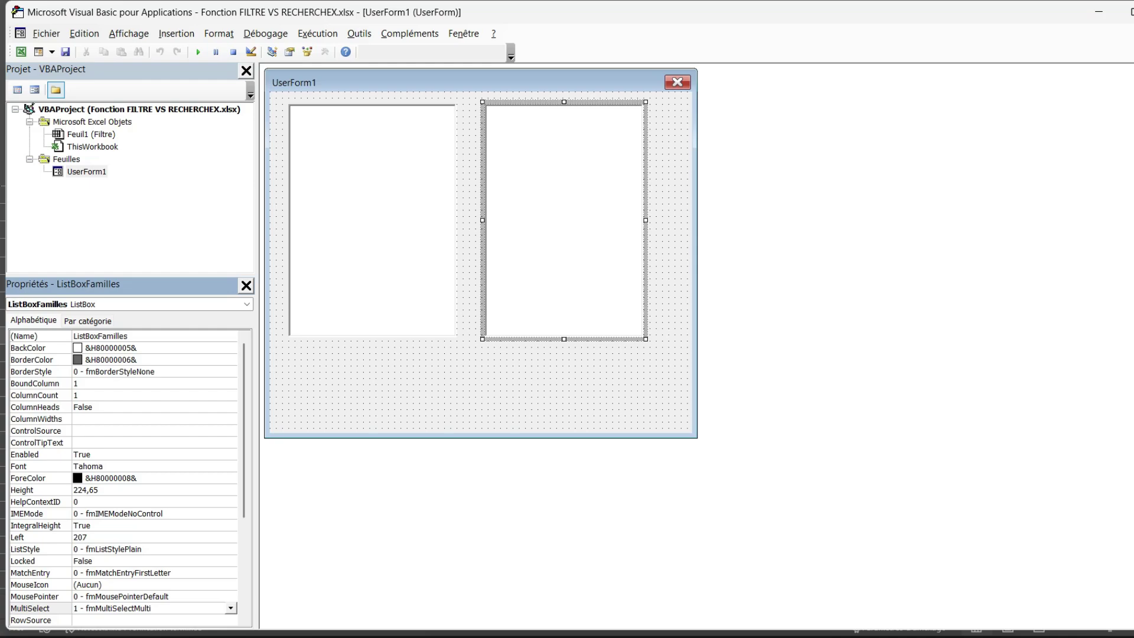
{"action": "left_click_drag", "start_coordinate": [646, 220], "coordinate": [658, 219]}
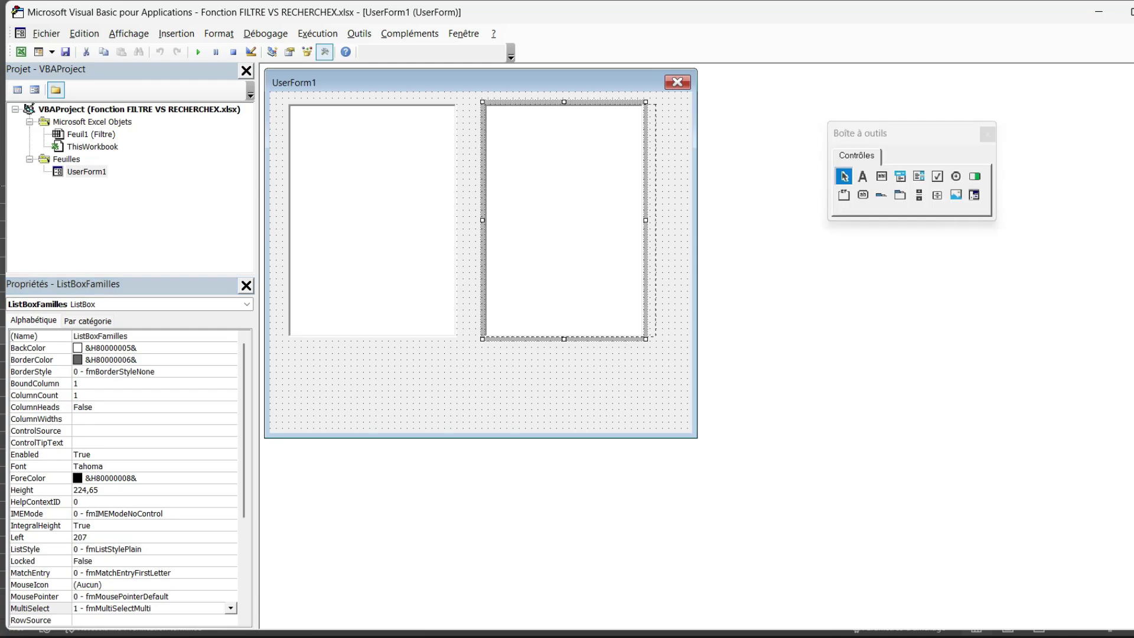
{"action": "left_click", "coordinate": [481, 384]}
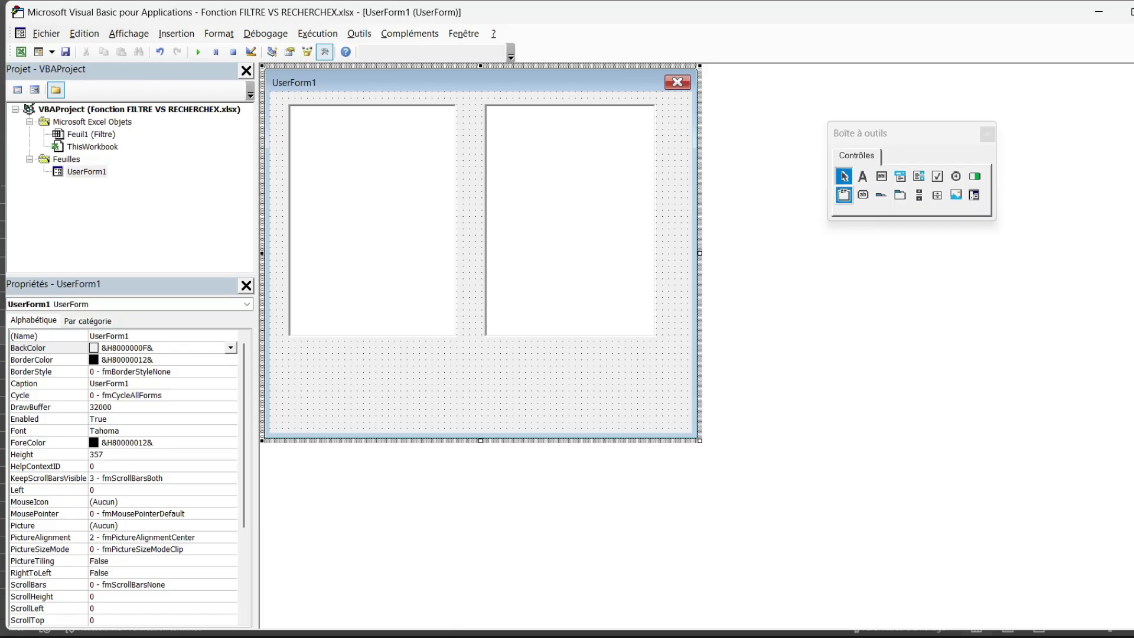
- Draw a command button below the first list box
{"action": "left_click_drag", "start_coordinate": [860, 212], "coordinate": [854, 292]}
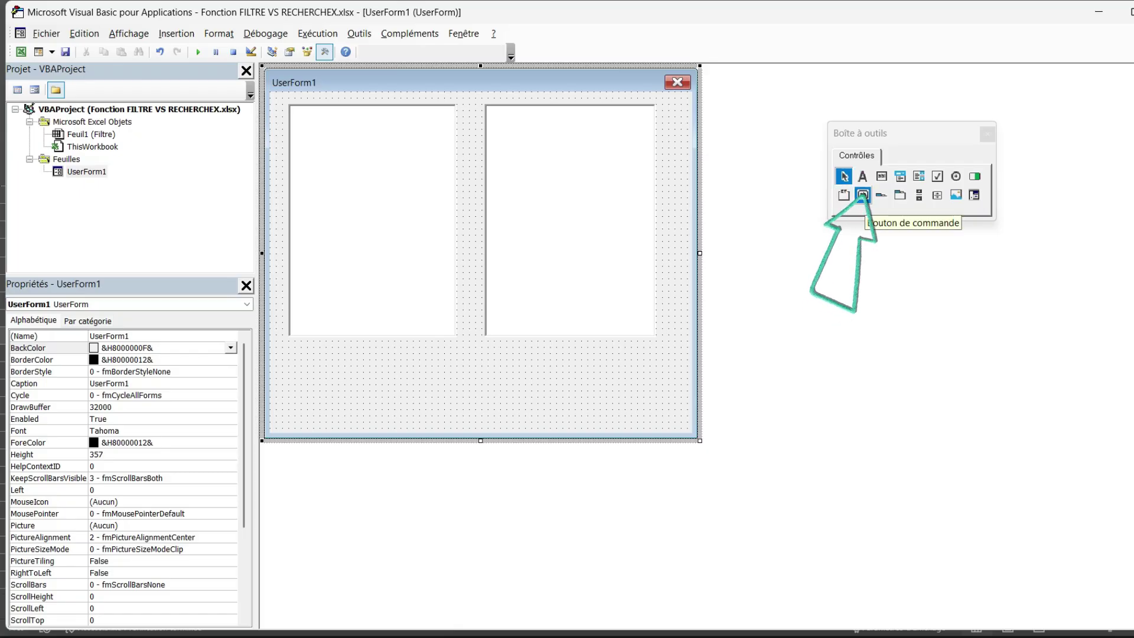
{"action": "left_click", "coordinate": [862, 195]}
{"action": "left_click_drag", "start_coordinate": [294, 360], "coordinate": [458, 398]}
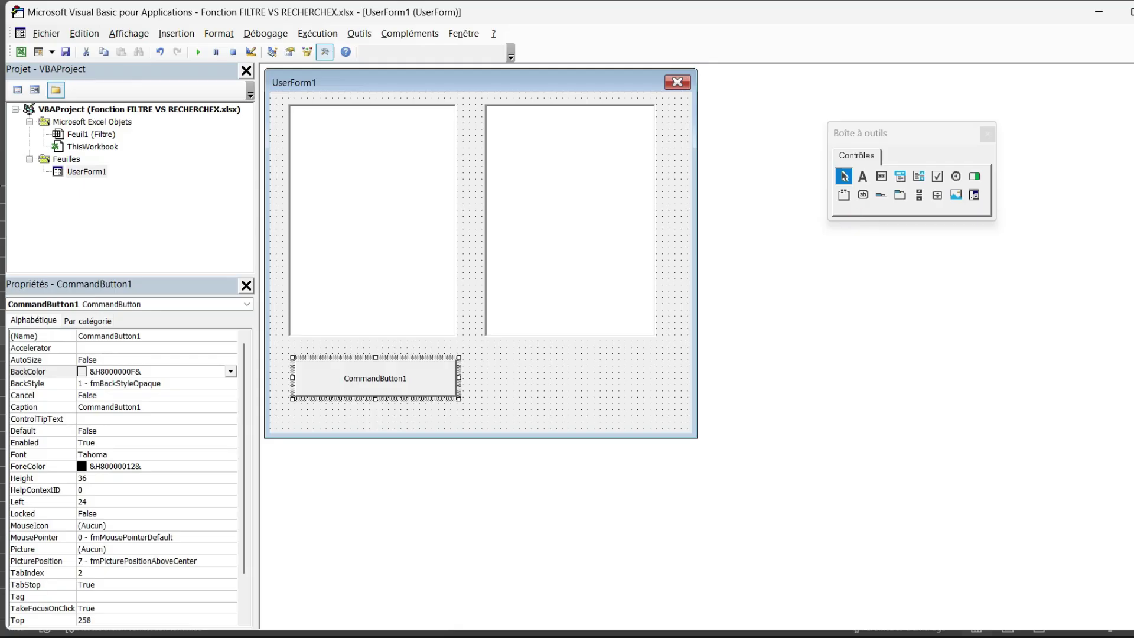
{"action": "key", "text": "Left"}
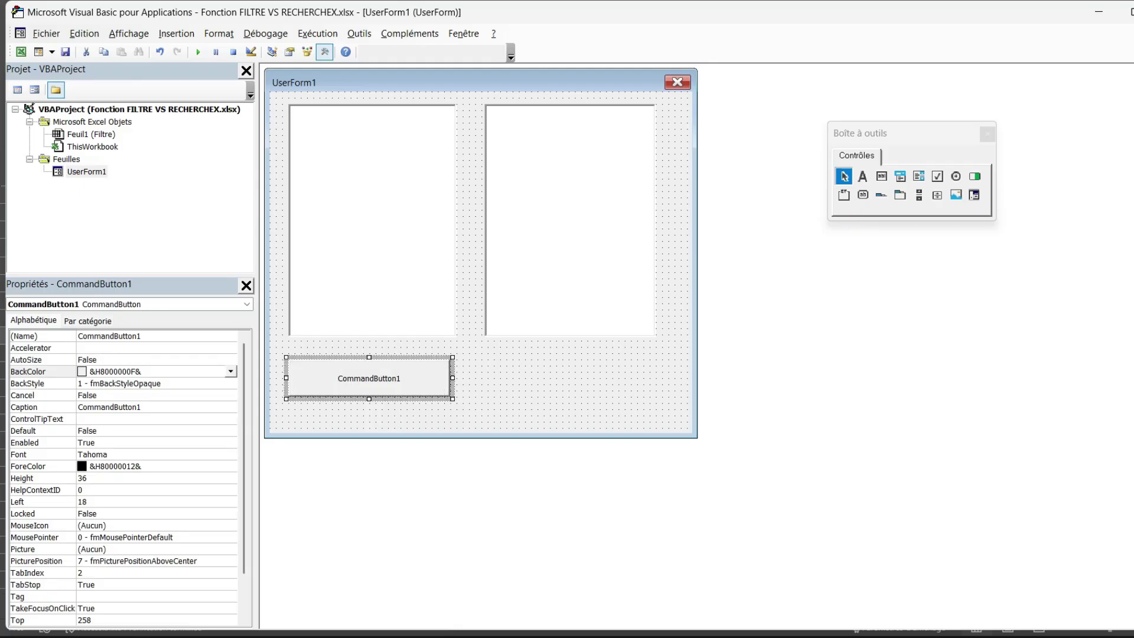
- Set the button's name to cmdFiltrer and its caption to Filter
{"action": "left_click", "coordinate": [109, 336]}
{"action": "left_click_drag", "start_coordinate": [141, 336], "coordinate": [78, 336]}
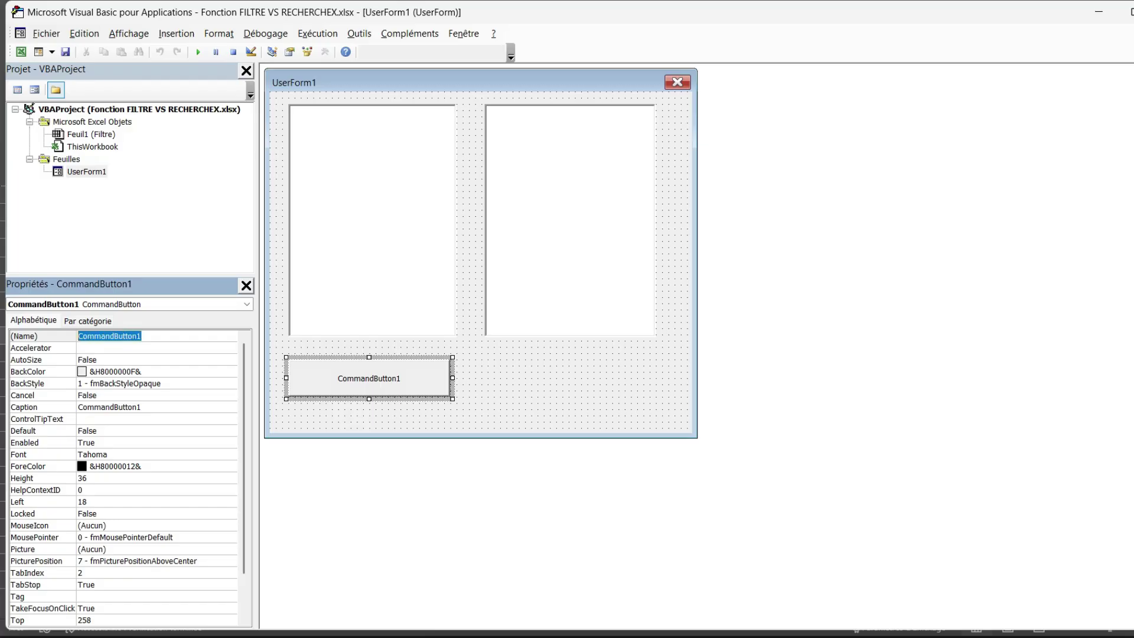
{"action": "type", "text": "cmdFi"}
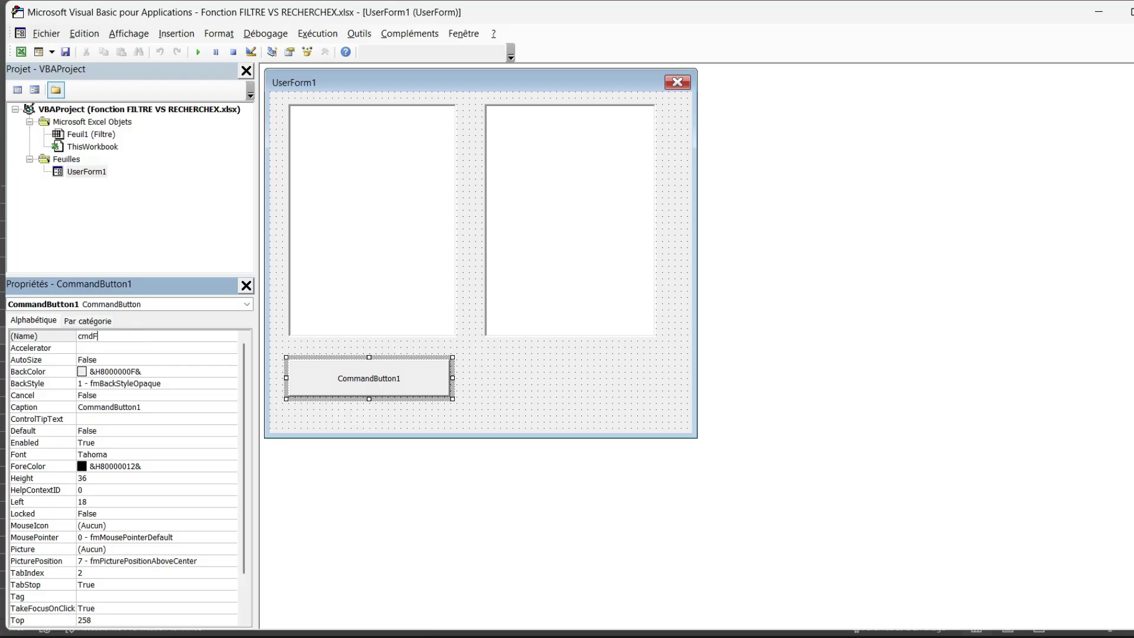
{"action": "type", "text": "lter"}
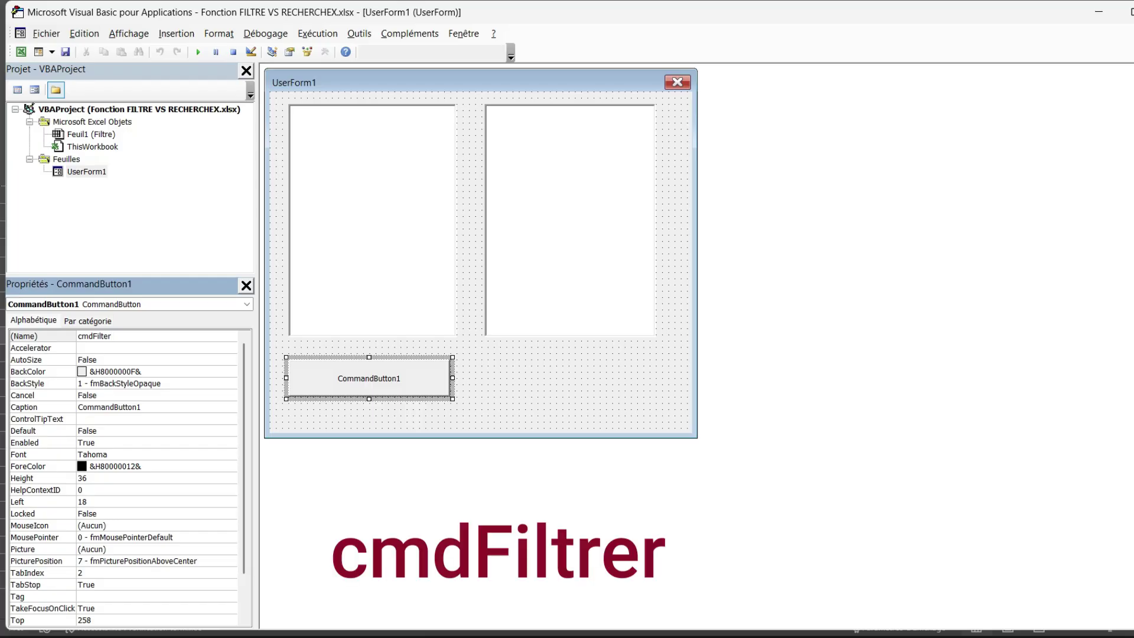
{"action": "key", "text": "BackSpace"}
{"action": "key", "text": "BackSpace"}
{"action": "type", "text": "re"}
{"action": "type", "text": "r"}
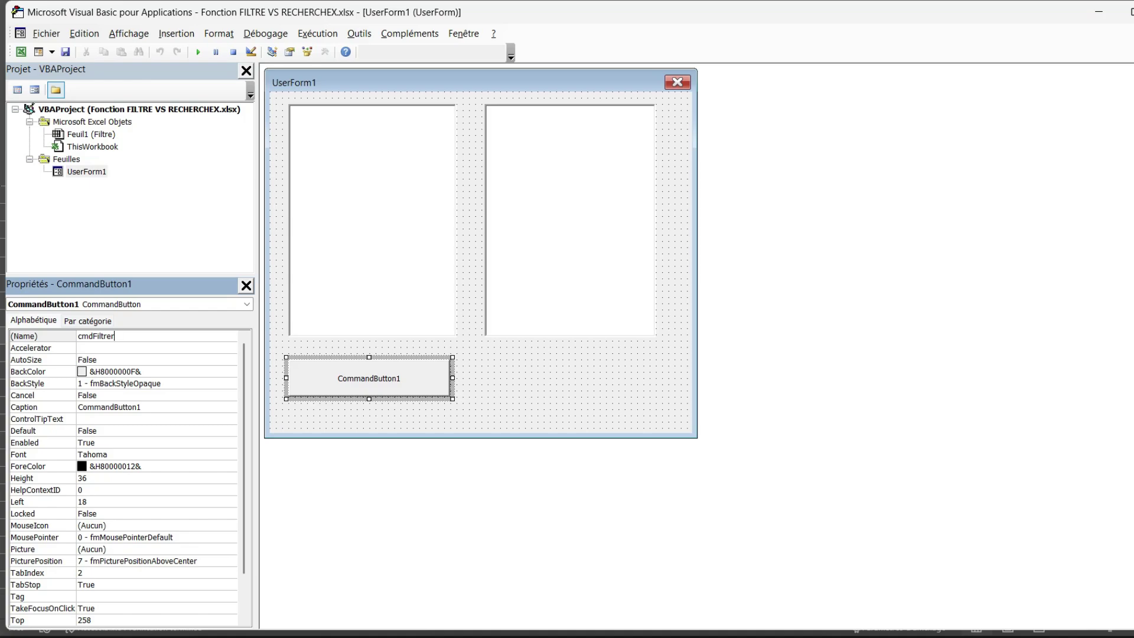
{"action": "left_click", "coordinate": [141, 407]}
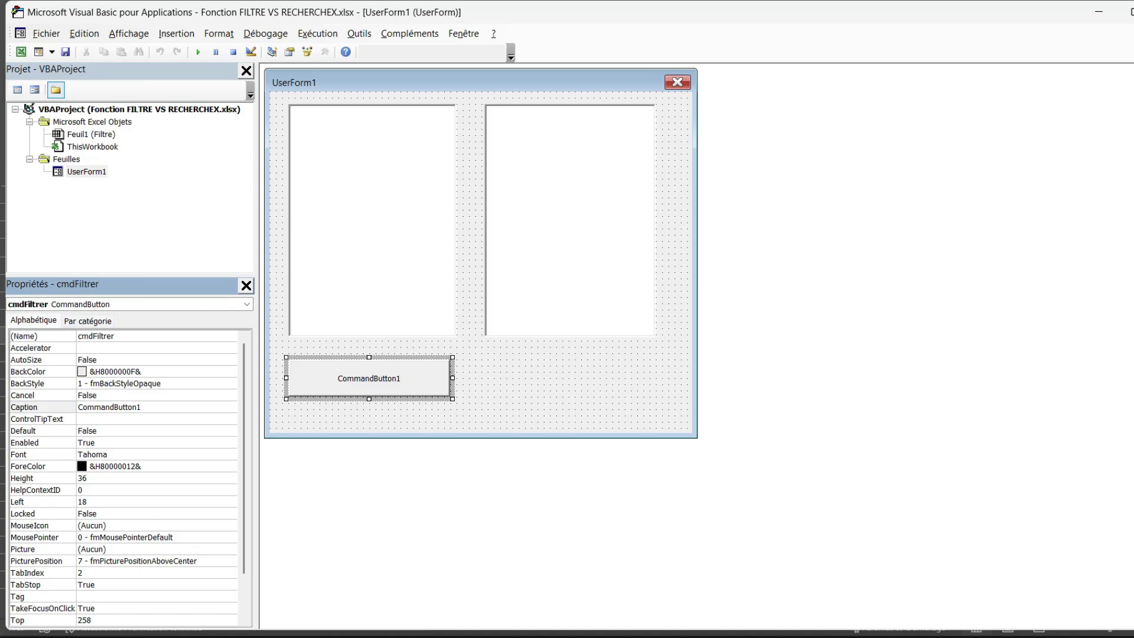
{"action": "key", "text": "shift+Home"}
{"action": "type", "text": "F"}
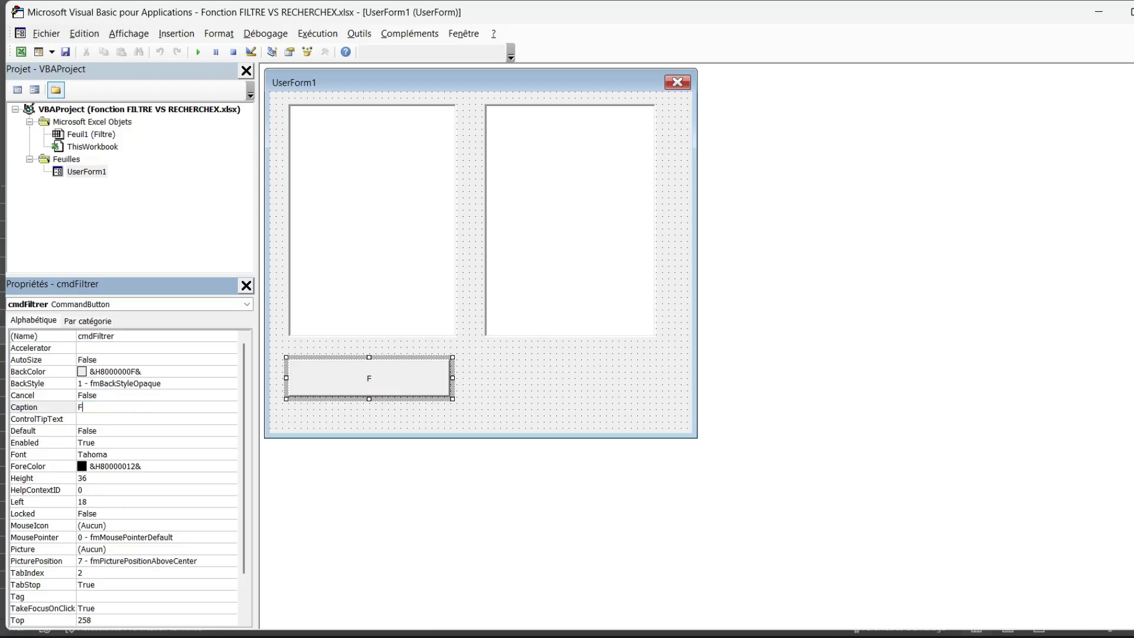
{"action": "type", "text": "ilter"}
{"action": "left_click", "coordinate": [567, 383]}
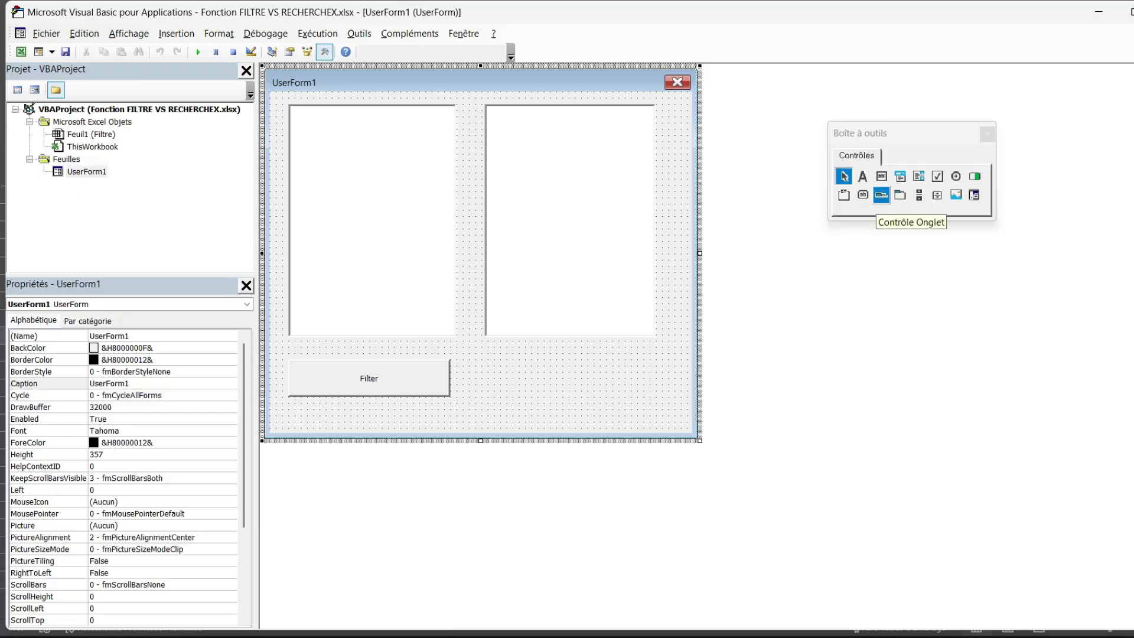
- Draw a button under the right list box, named cmdReset with caption Réinitialiser
{"action": "left_click", "coordinate": [862, 195]}
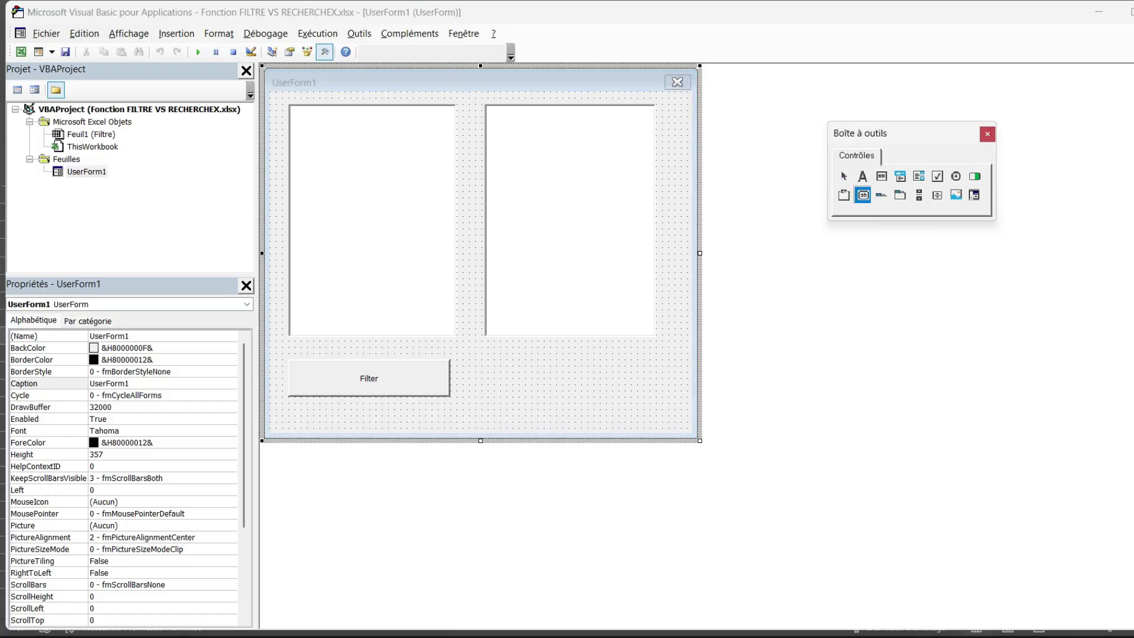
{"action": "left_click_drag", "start_coordinate": [537, 384], "coordinate": [656, 398]}
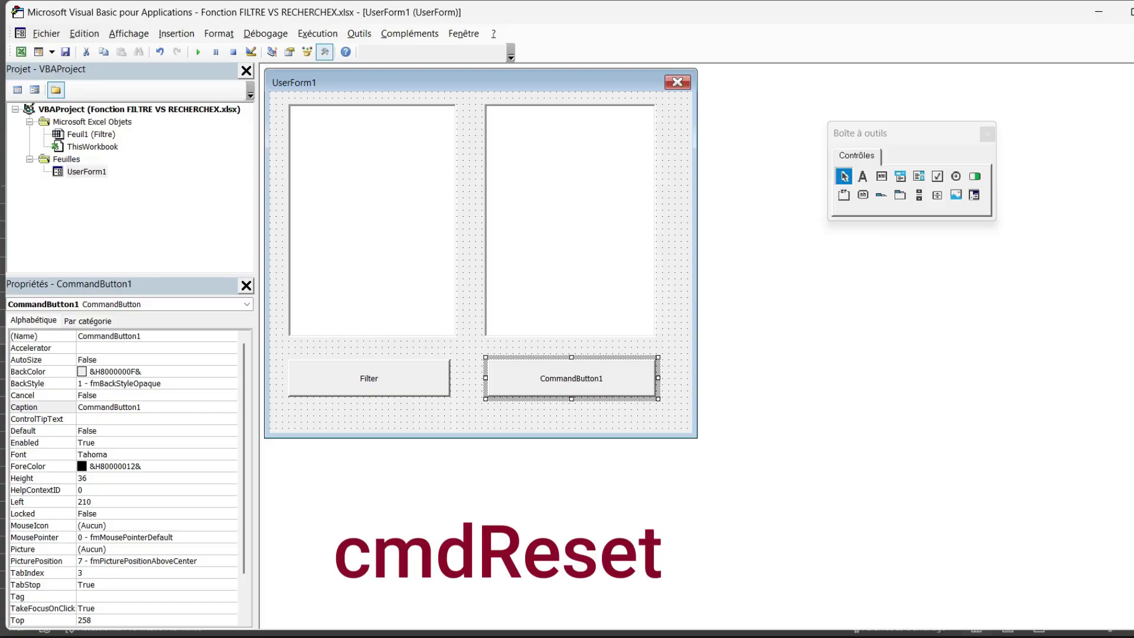
{"action": "left_click", "coordinate": [118, 335]}
{"action": "mouse_move", "coordinate": [94, 335]}
{"action": "left_mouse_down"}
{"action": "mouse_move", "coordinate": [142, 335]}
{"action": "mouse_move", "coordinate": [78, 335]}
{"action": "left_mouse_up"}
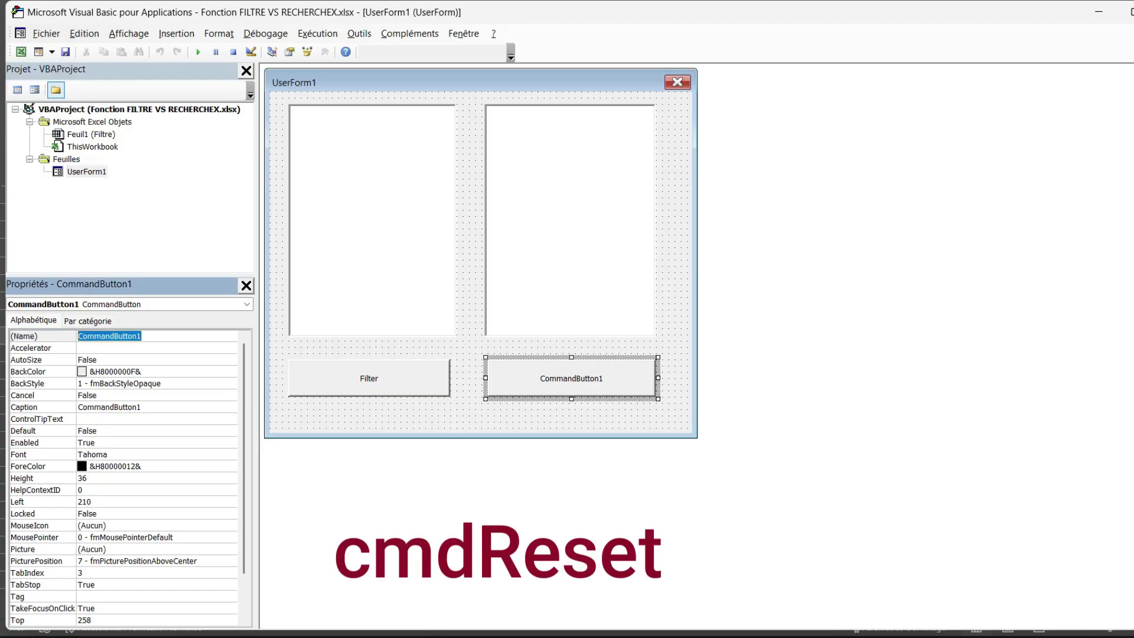
{"action": "type", "text": "cmdReset"}
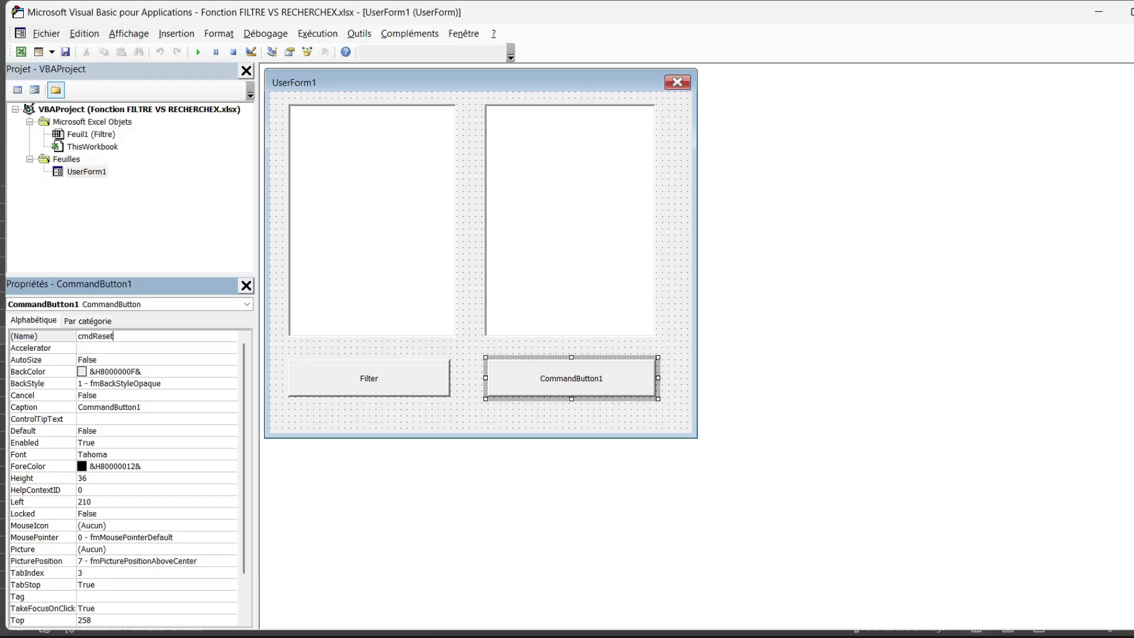
{"action": "left_click", "coordinate": [110, 407]}
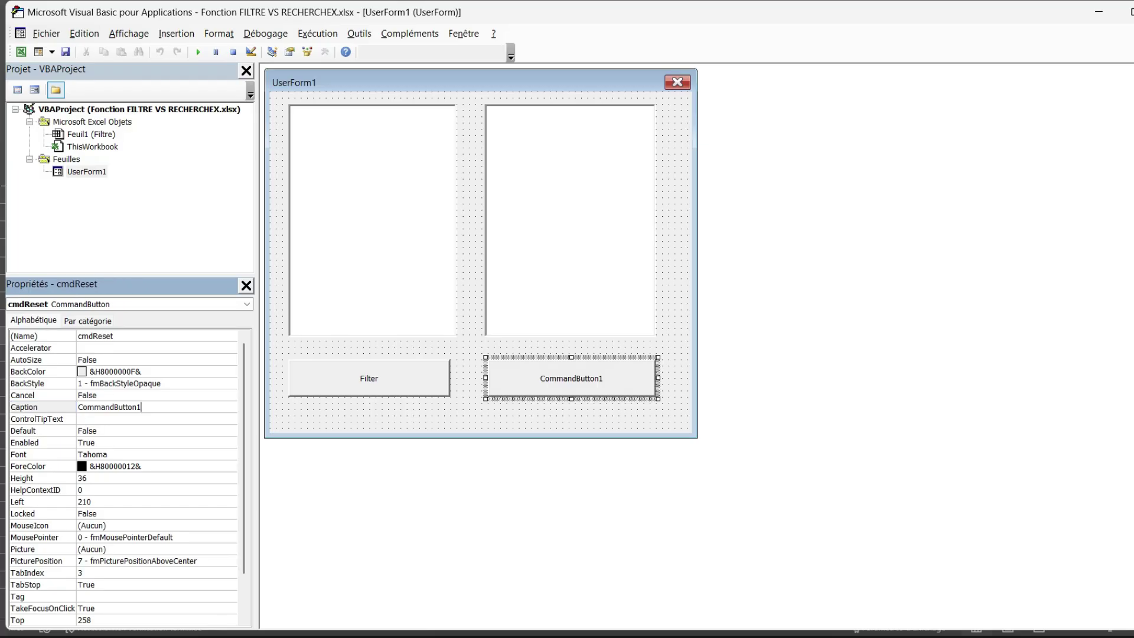
{"action": "type", "text": "Réi"}
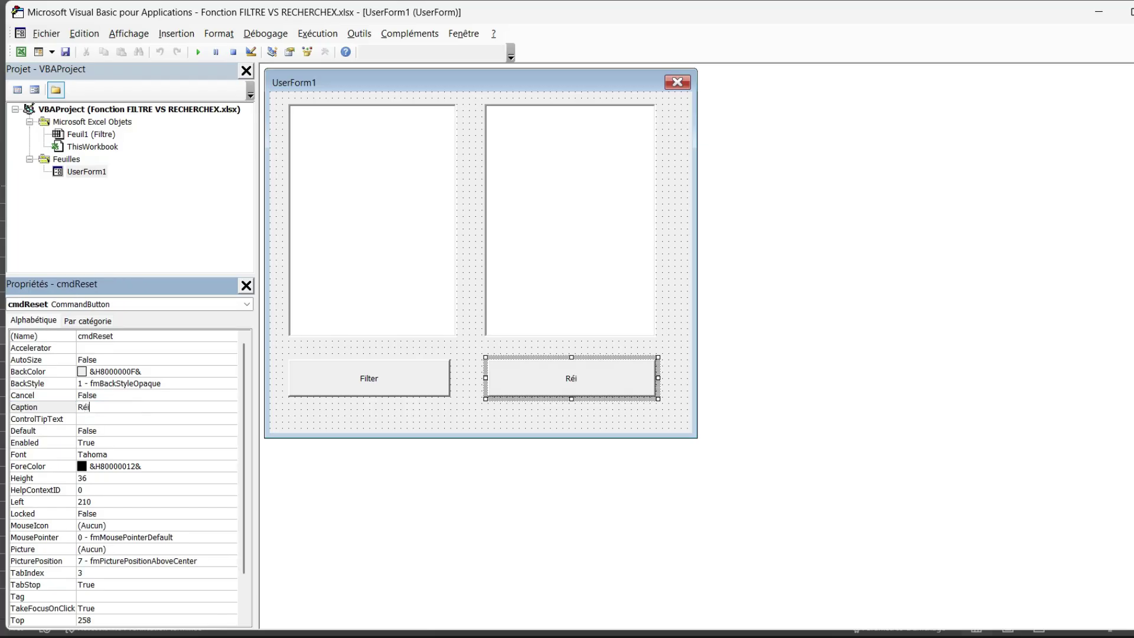
{"action": "type", "text": "nitialiser"}
{"action": "left_click", "coordinate": [590, 420]}
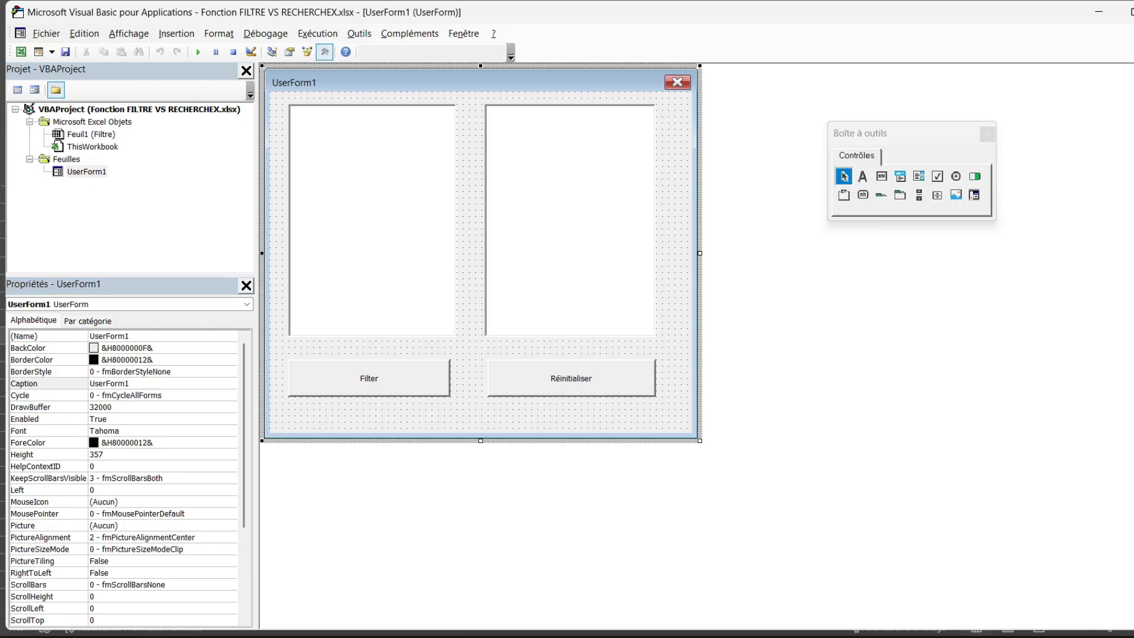
- Open UserForm1's code, delete the empty UserForm_Click stub and paste the prepared filtering code
{"action": "double_click", "coordinate": [591, 420]}
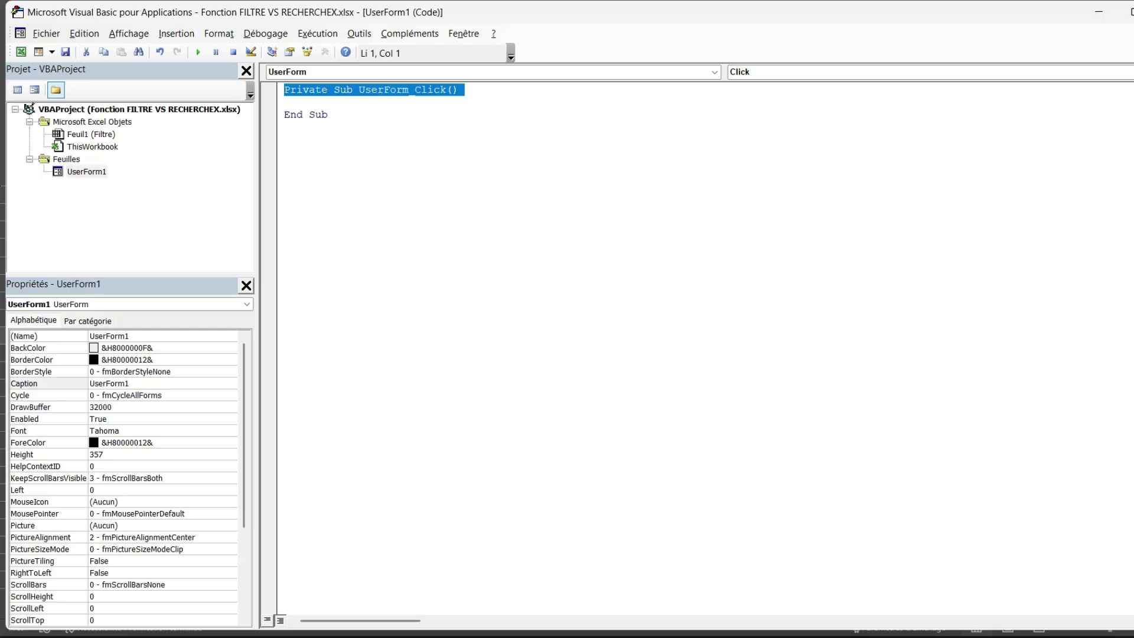
{"action": "left_click_drag", "start_coordinate": [284, 89], "coordinate": [284, 126]}
{"action": "key", "text": "Delete"}
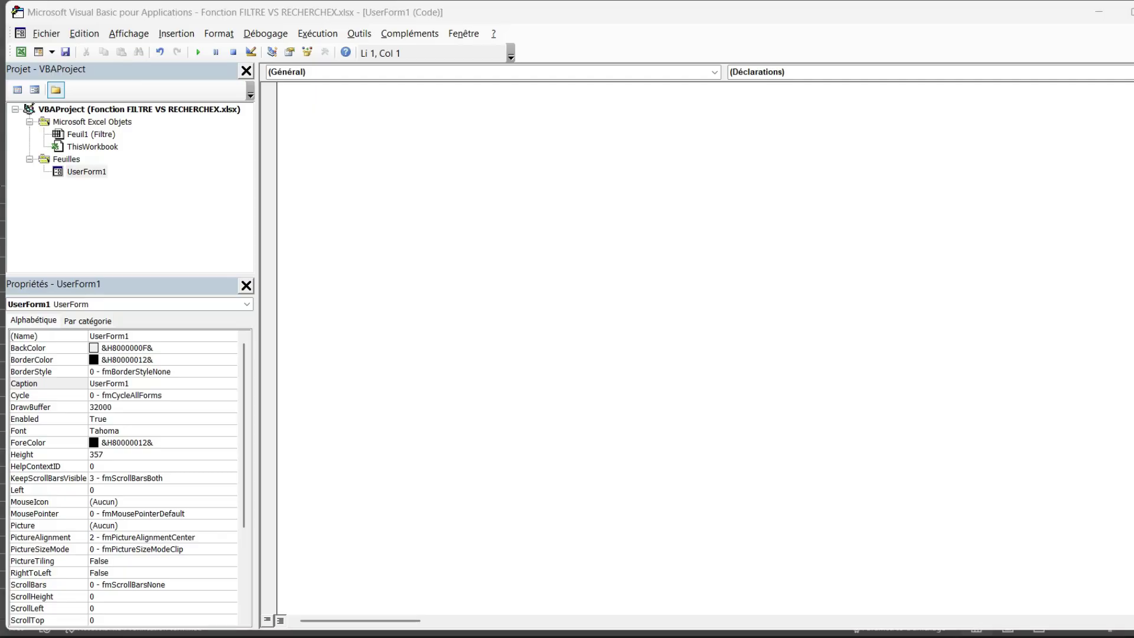
{"action": "key", "text": "alt+Tab"}
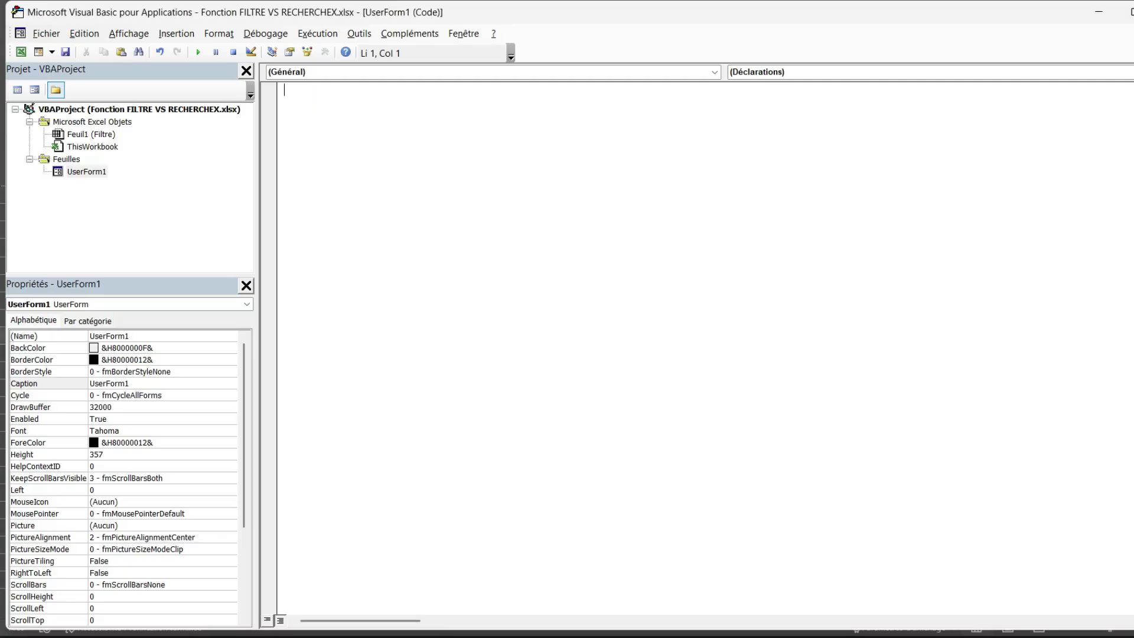
{"action": "key", "text": "ctrl+v"}
{"action": "scroll", "coordinate": [705, 344], "scroll_direction": "up", "scroll_amount": 1}
{"action": "scroll", "coordinate": [705, 345], "scroll_direction": "up", "scroll_amount": 3}
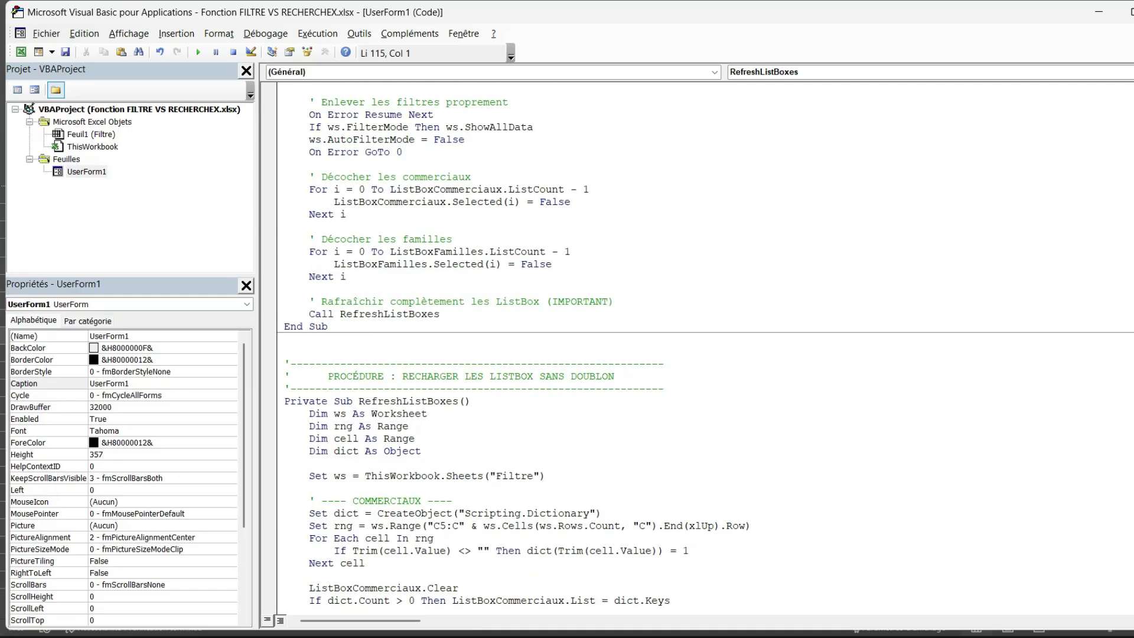
{"action": "scroll", "coordinate": [705, 344], "scroll_direction": "up", "scroll_amount": 15}
{"action": "scroll", "coordinate": [705, 344], "scroll_direction": "up", "scroll_amount": 5}
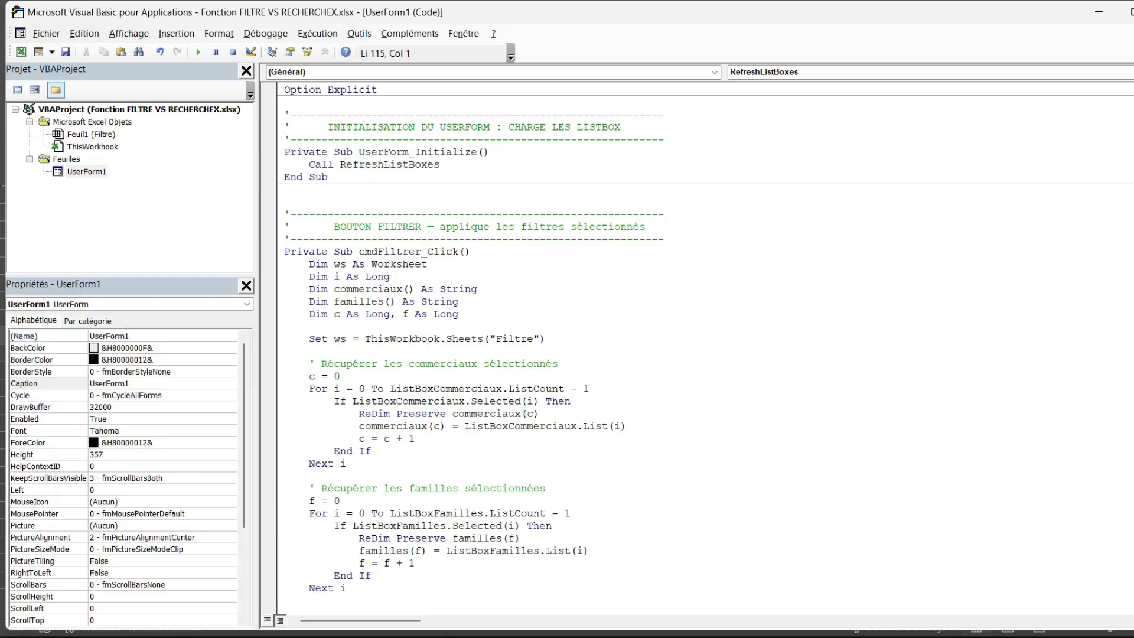
{"action": "key", "text": "alt+Tab"}
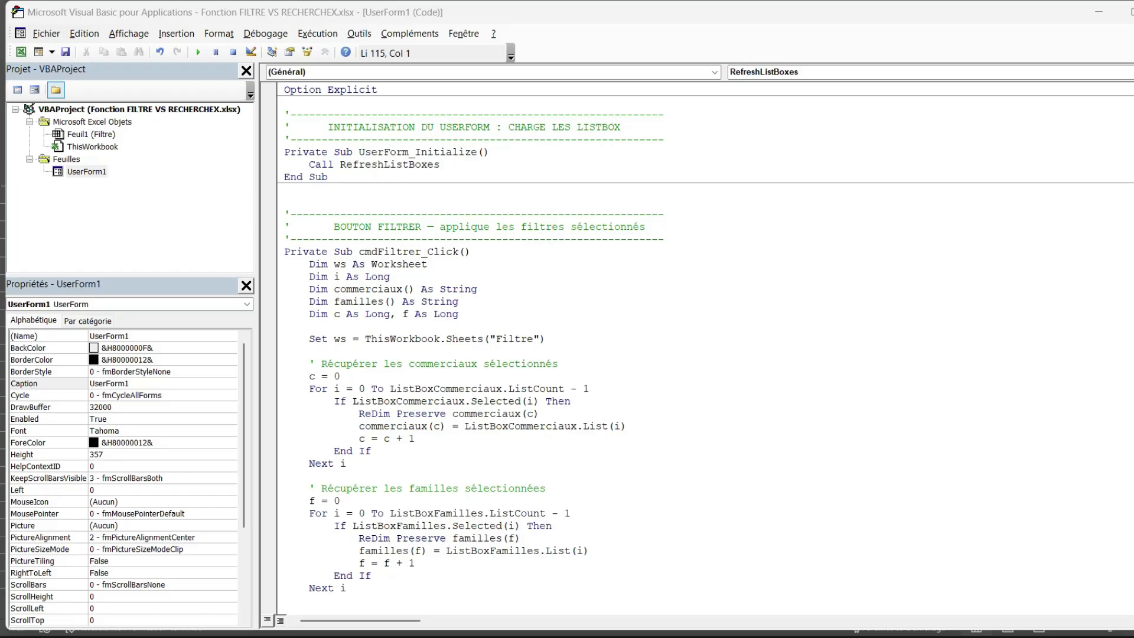
{"action": "left_click", "coordinate": [441, 164]}
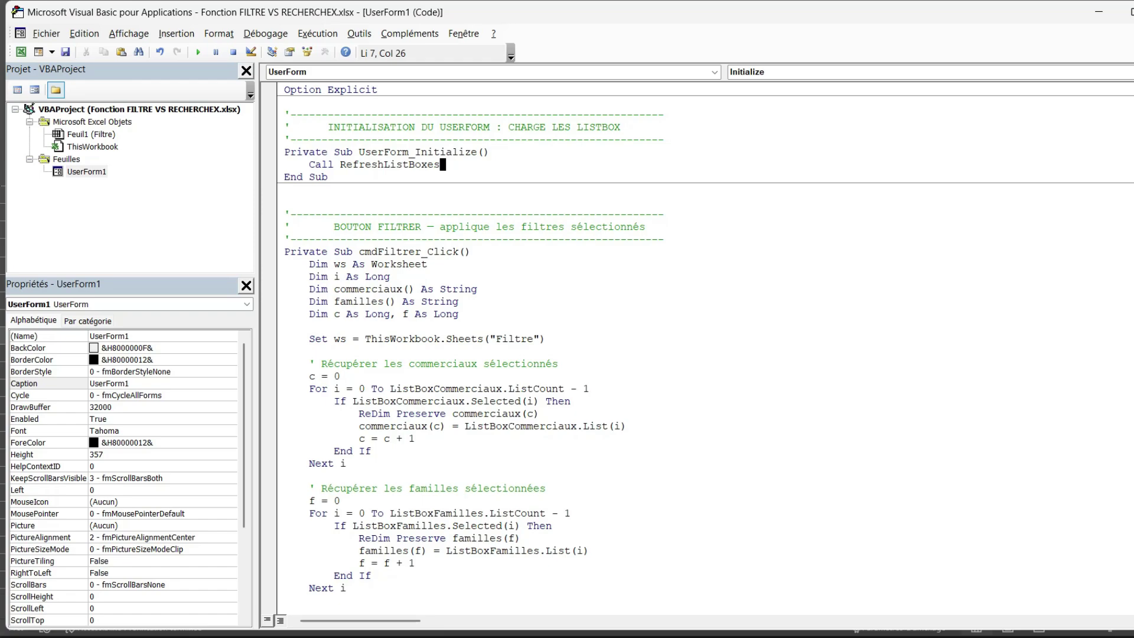
{"action": "left_click", "coordinate": [392, 277]}
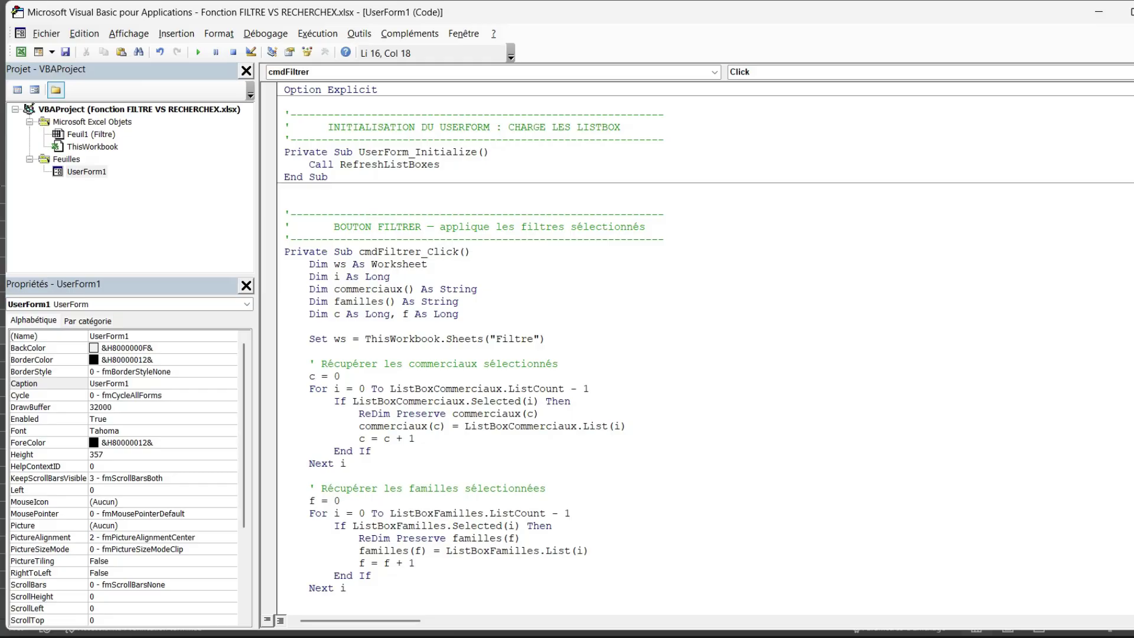
{"action": "left_click_drag", "start_coordinate": [322, 227], "coordinate": [396, 227]}
{"action": "scroll", "coordinate": [705, 344], "scroll_direction": "down", "scroll_amount": 1}
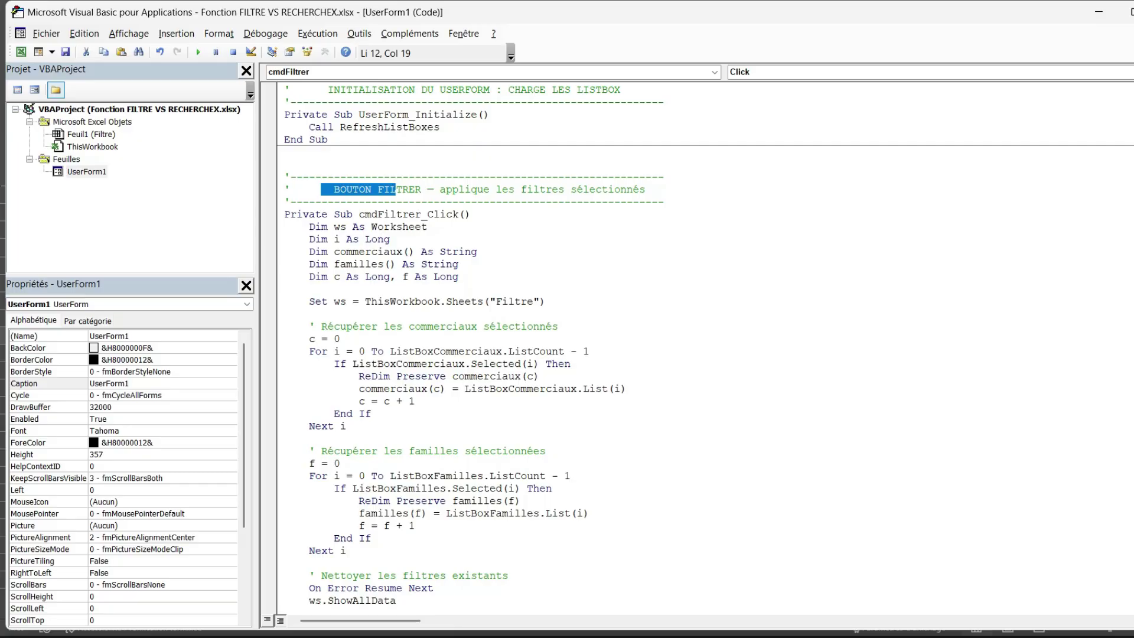
{"action": "left_click", "coordinate": [416, 264]}
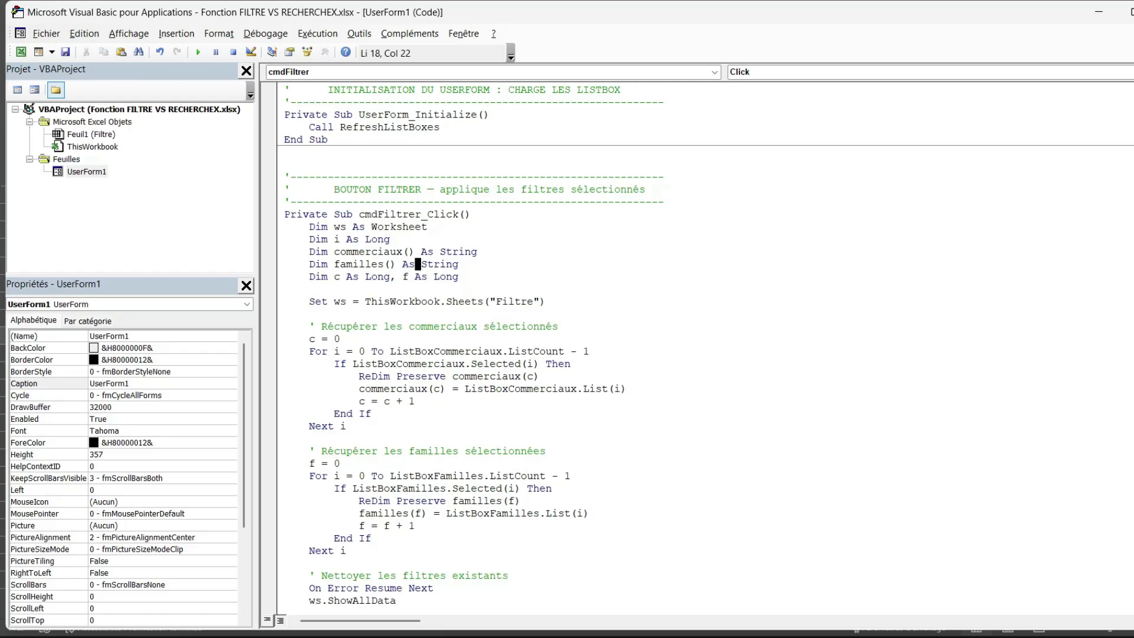
{"action": "left_click_drag", "start_coordinate": [326, 326], "coordinate": [558, 325]}
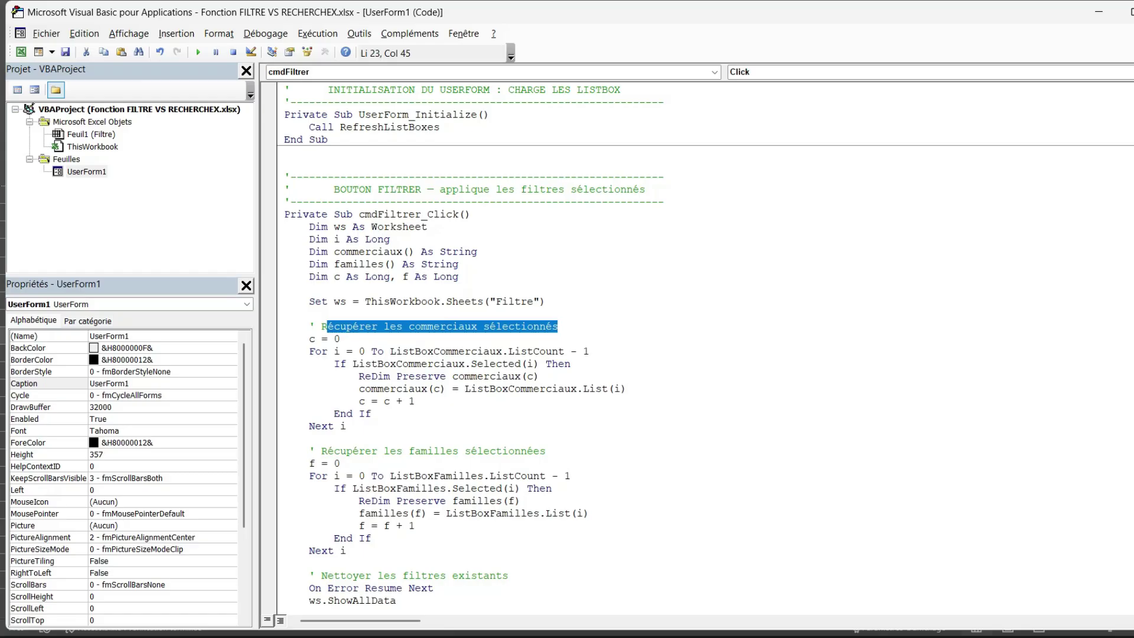
{"action": "left_click_drag", "start_coordinate": [354, 351], "coordinate": [415, 350]}
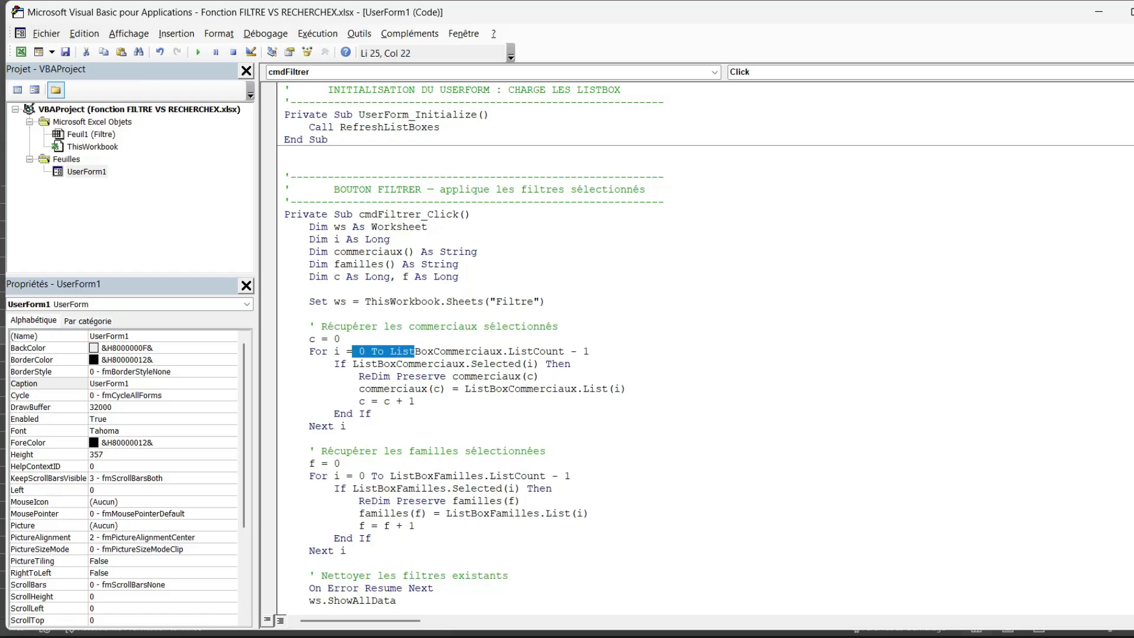
{"action": "scroll", "coordinate": [705, 345], "scroll_direction": "down", "scroll_amount": 2}
{"action": "left_click_drag", "start_coordinate": [321, 376], "coordinate": [545, 376]}
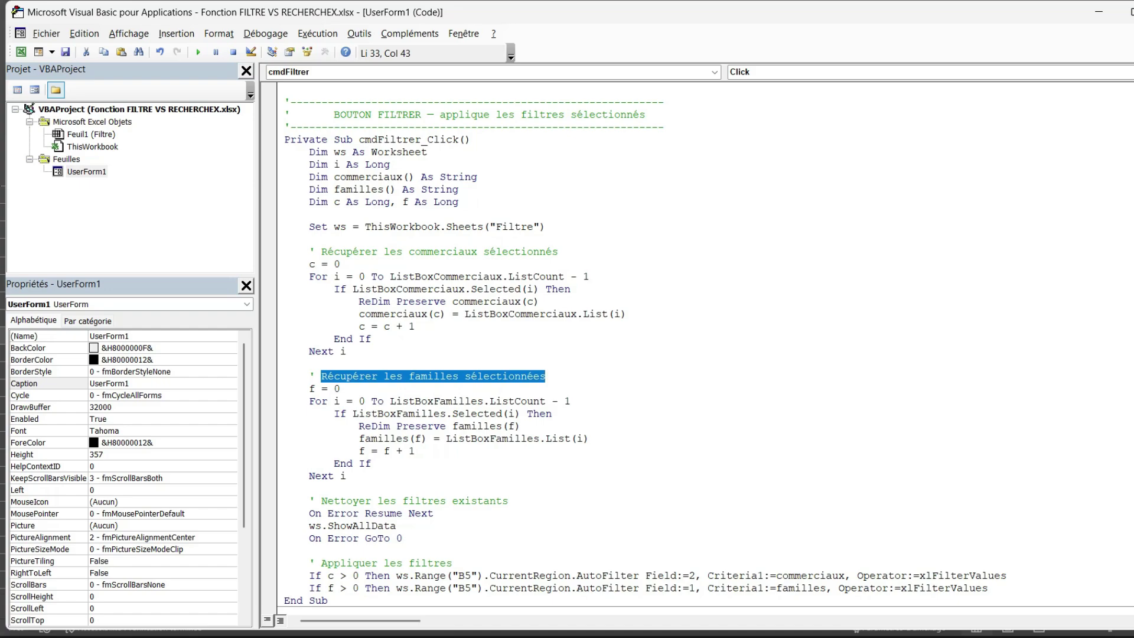
{"action": "left_click", "coordinate": [423, 414]}
{"action": "scroll", "coordinate": [423, 413], "scroll_direction": "down", "scroll_amount": 2}
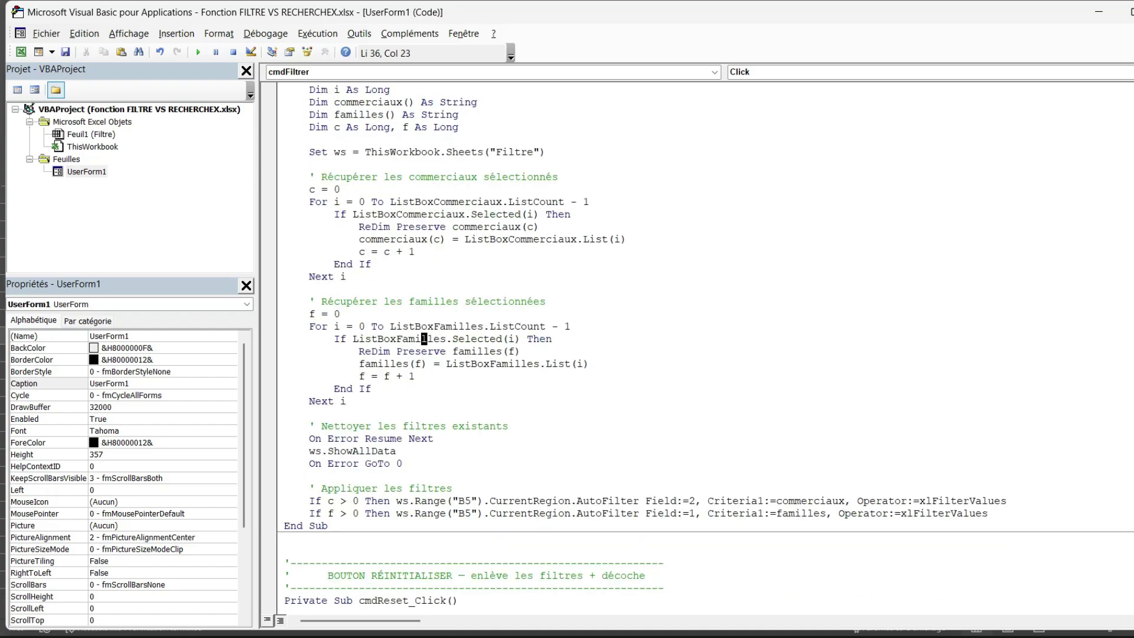
{"action": "scroll", "coordinate": [705, 344], "scroll_direction": "down", "scroll_amount": 3}
{"action": "scroll", "coordinate": [705, 344], "scroll_direction": "down", "scroll_amount": 3}
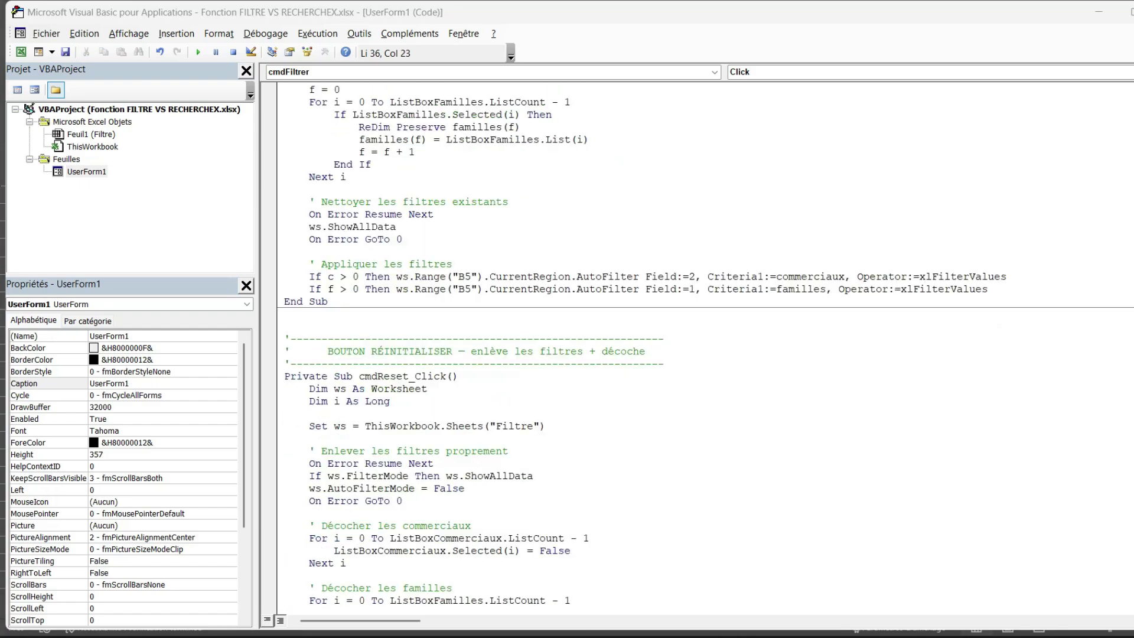
{"action": "left_click_drag", "start_coordinate": [321, 350], "coordinate": [452, 350]}
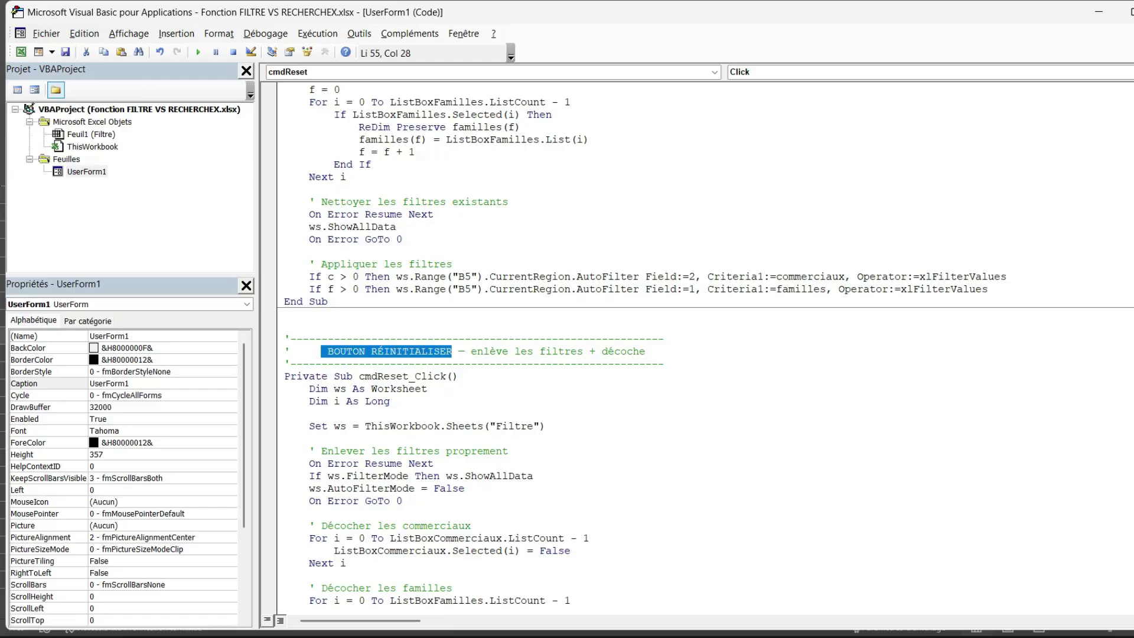
- Scroll down through the form's code to the RefreshListBoxes procedure
{"action": "left_click", "coordinate": [428, 388]}
{"action": "scroll", "coordinate": [702, 349], "scroll_direction": "down", "scroll_amount": 3}
{"action": "scroll", "coordinate": [703, 349], "scroll_direction": "down", "scroll_amount": 3}
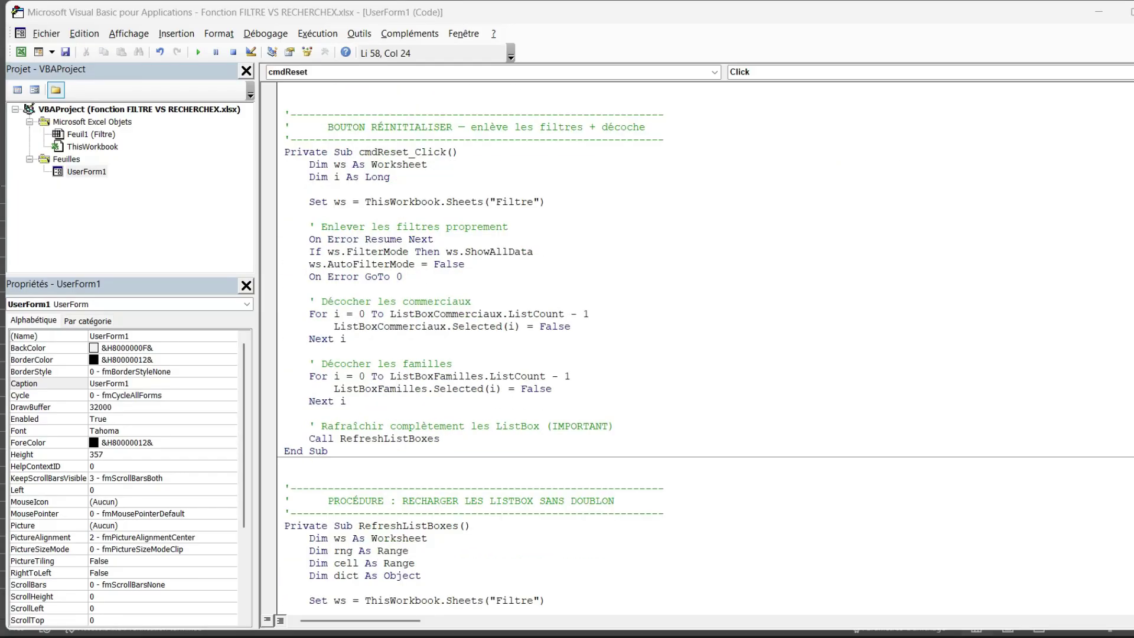
{"action": "scroll", "coordinate": [702, 349], "scroll_direction": "down", "scroll_amount": 3}
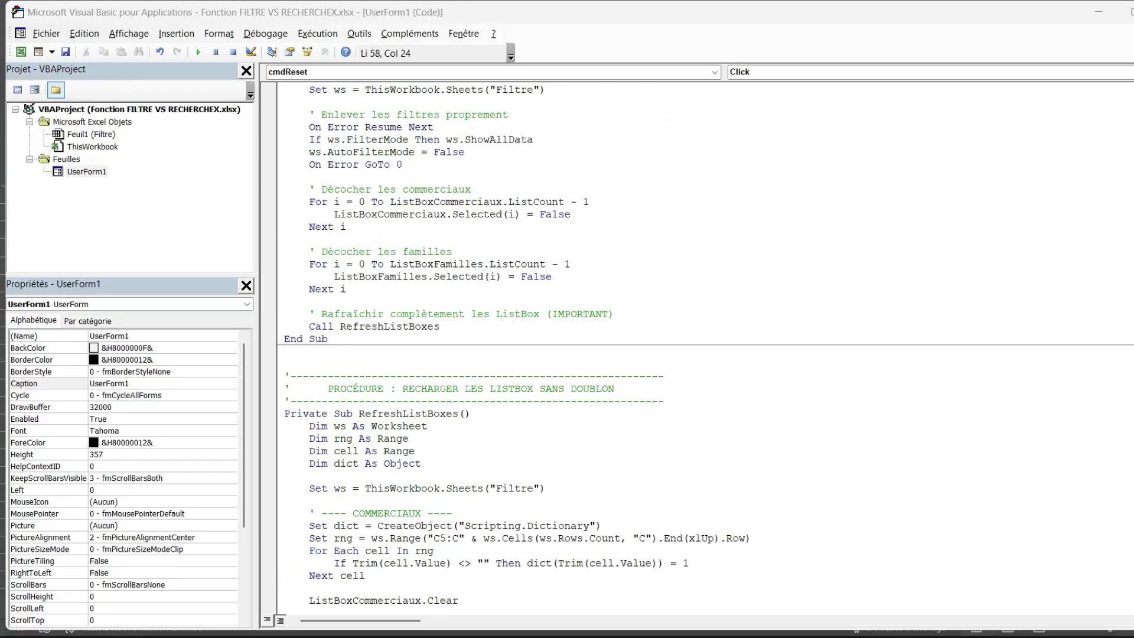
{"action": "scroll", "coordinate": [705, 344], "scroll_direction": "down", "scroll_amount": 2}
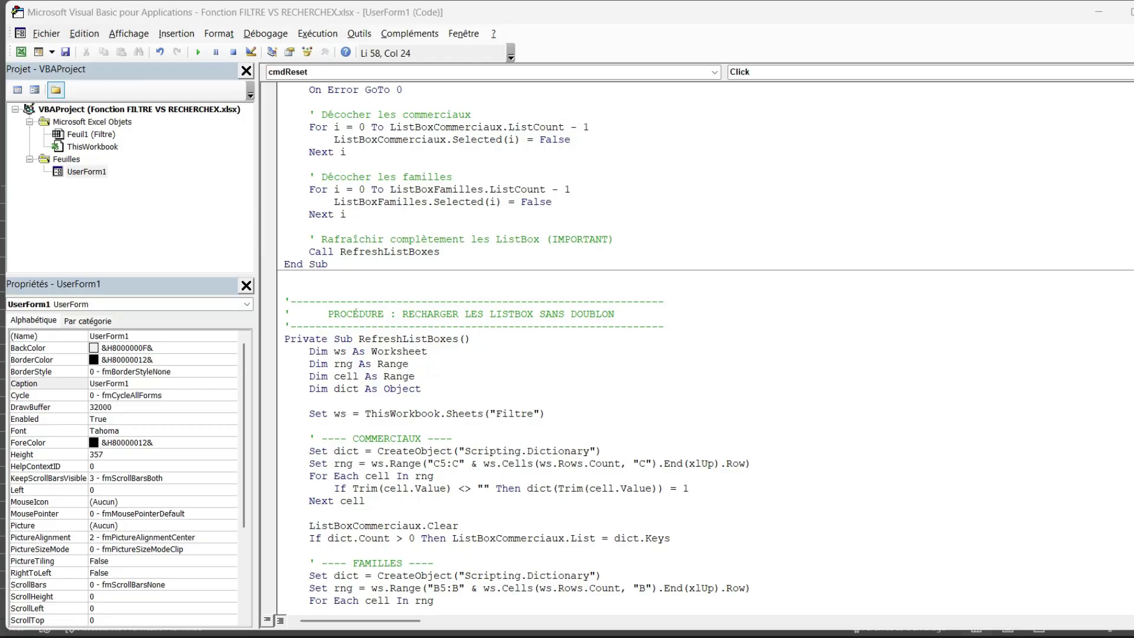
- Highlight the COMMERCIAUX and FAMILLES blocks, including the B5:B range, then return to Excel
{"action": "left_click_drag", "start_coordinate": [308, 450], "coordinate": [425, 476]}
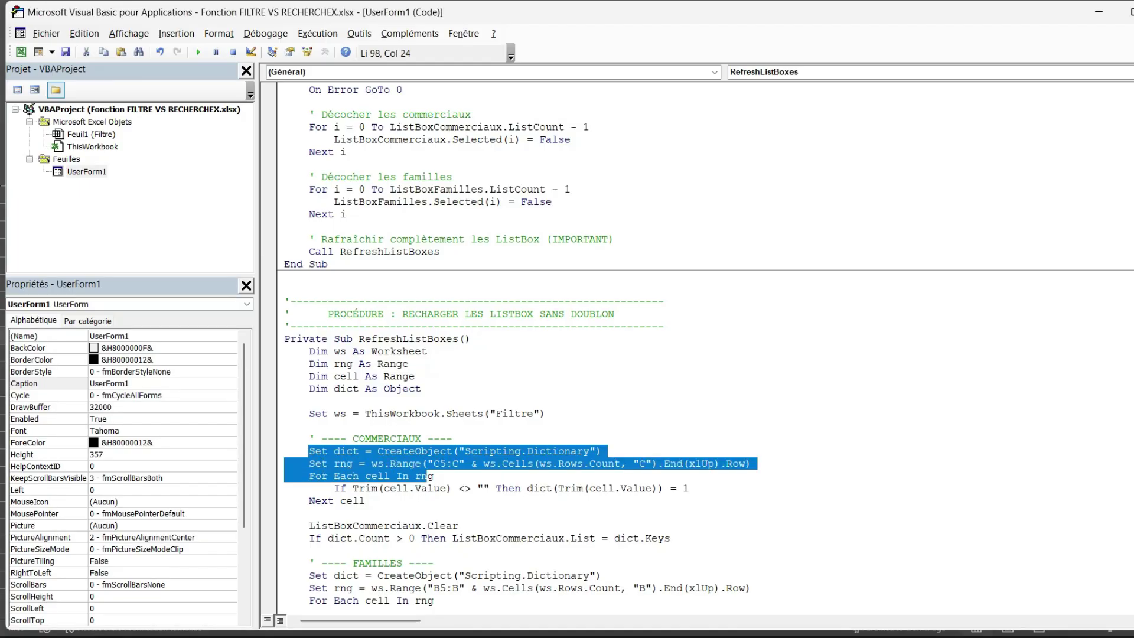
{"action": "left_click", "coordinate": [287, 400]}
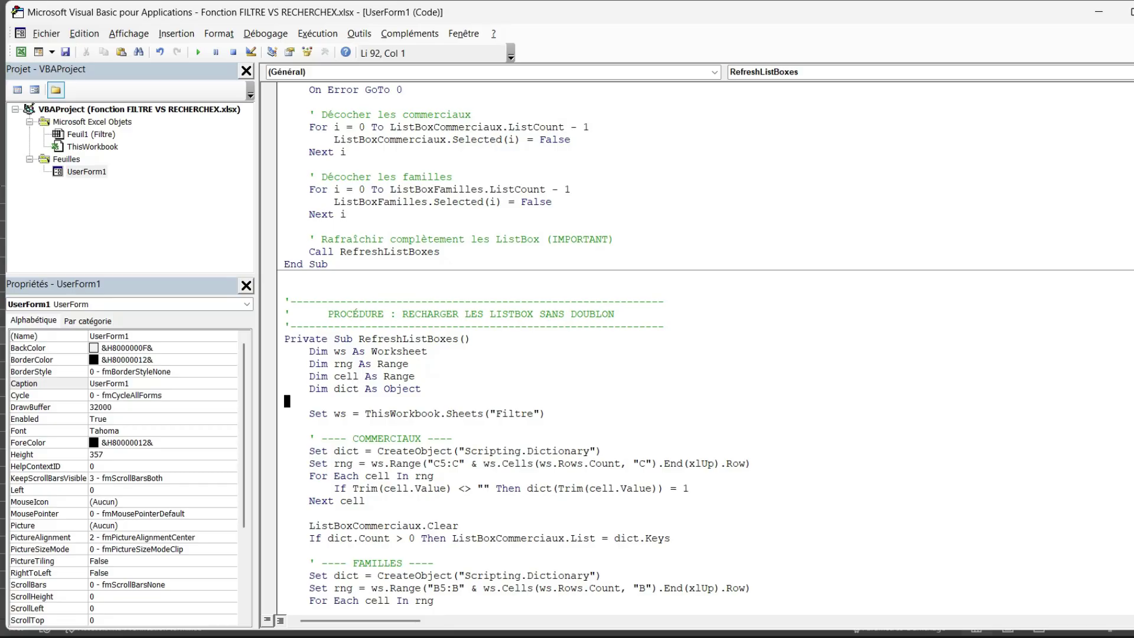
{"action": "left_click_drag", "start_coordinate": [346, 438], "coordinate": [408, 438]}
{"action": "scroll", "coordinate": [407, 438], "scroll_direction": "down", "scroll_amount": 2}
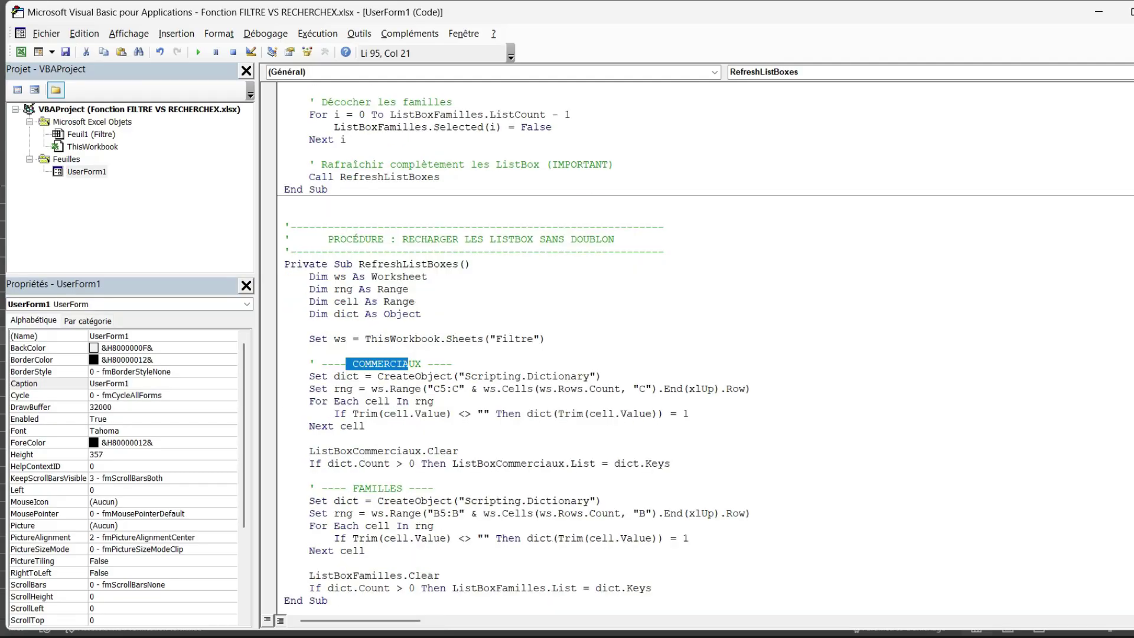
{"action": "left_click_drag", "start_coordinate": [352, 487], "coordinate": [402, 488]}
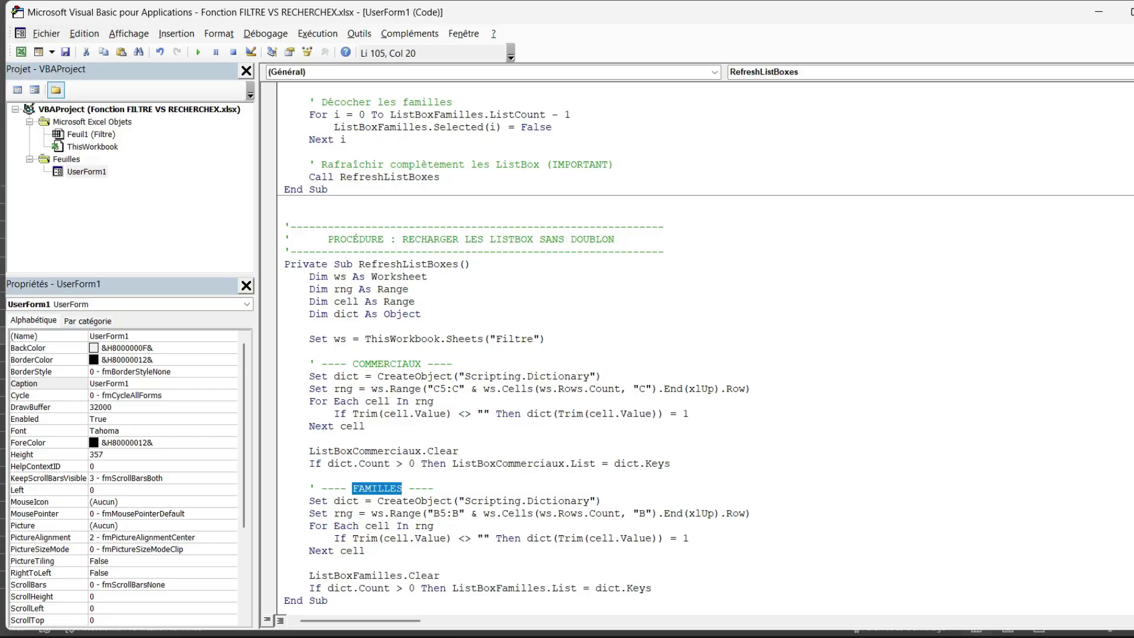
{"action": "left_click", "coordinate": [433, 513]}
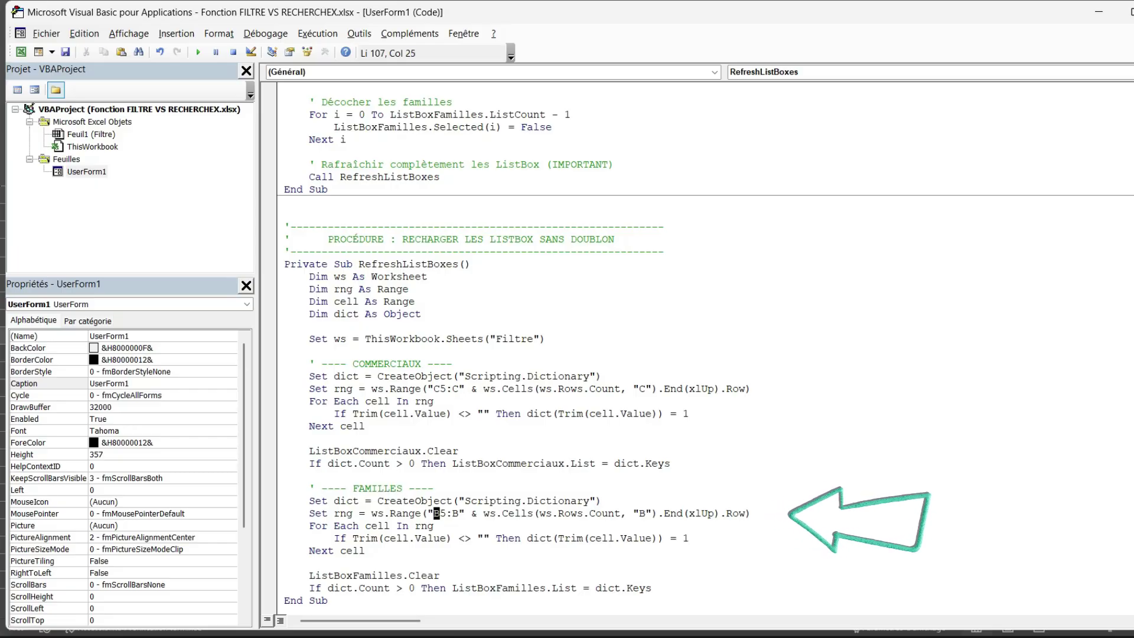
{"action": "left_click", "coordinate": [21, 51]}
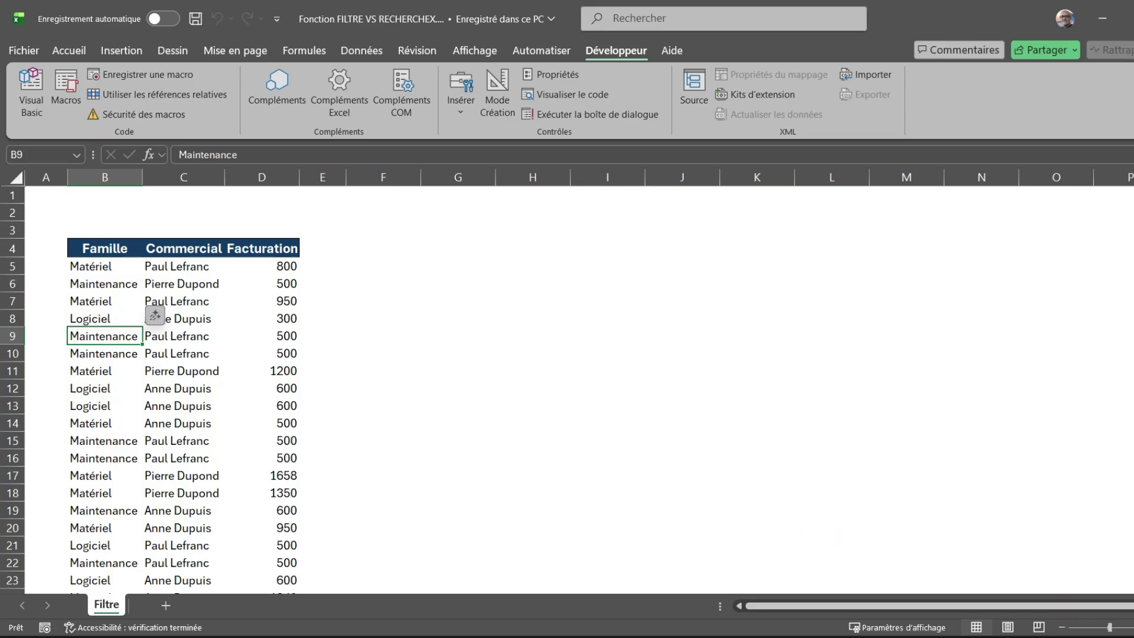
- Inspect the Famille column B from B5, then reopen the Visual Basic editor on the form's code
{"action": "key", "text": "Up"}
{"action": "key", "text": "Up"}
{"action": "key", "text": "Up"}
{"action": "key", "text": "Up"}
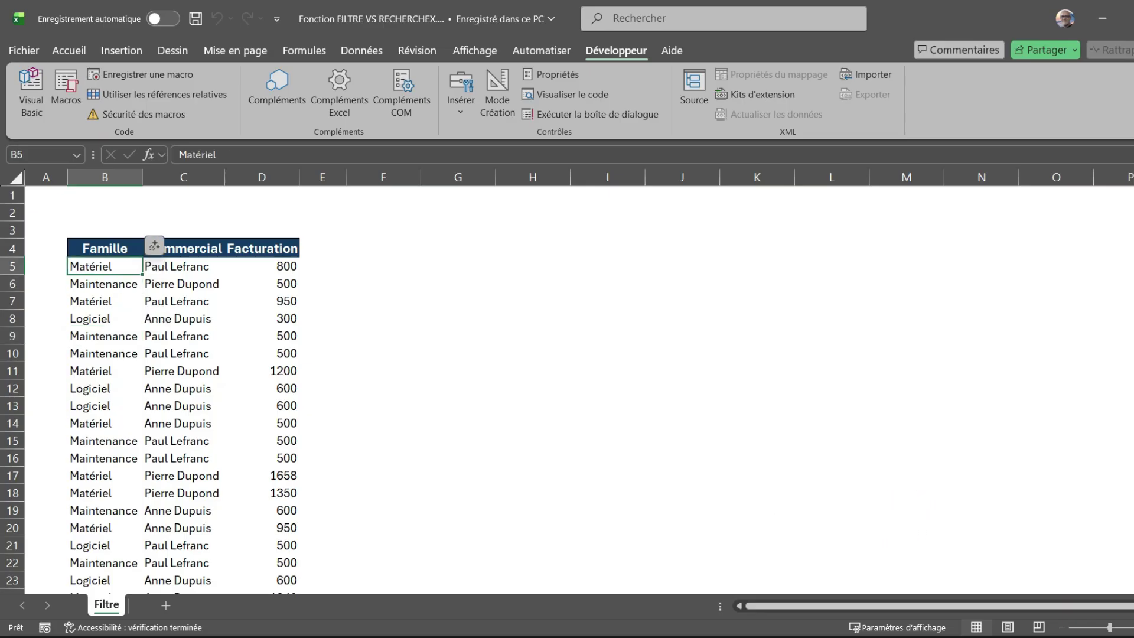
{"action": "key", "text": "ctrl+space"}
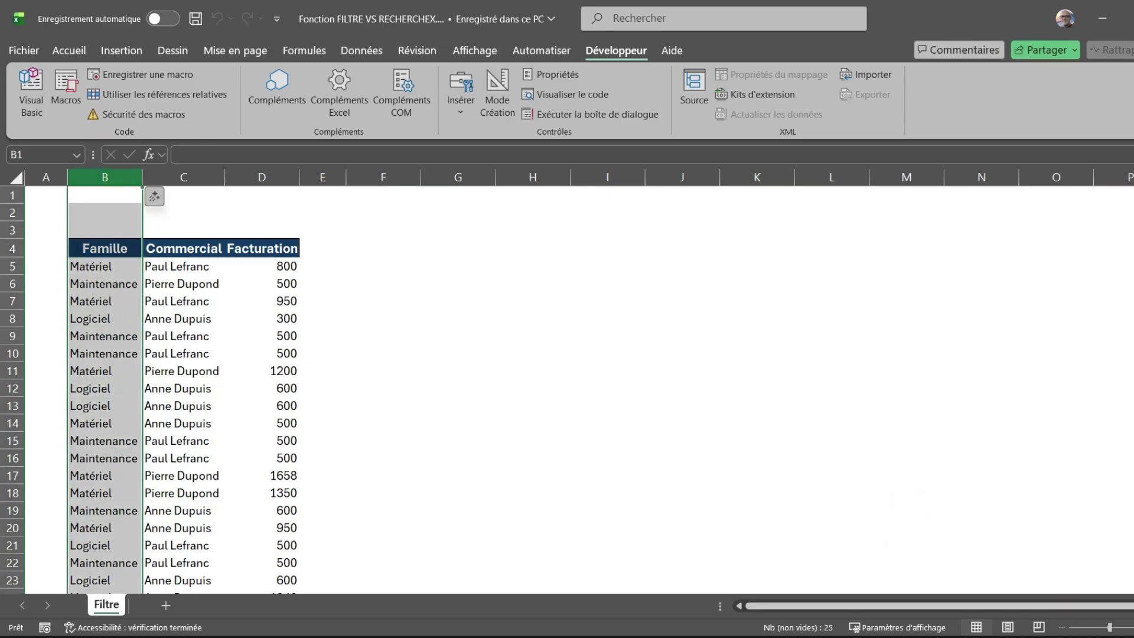
{"action": "left_click", "coordinate": [95, 388]}
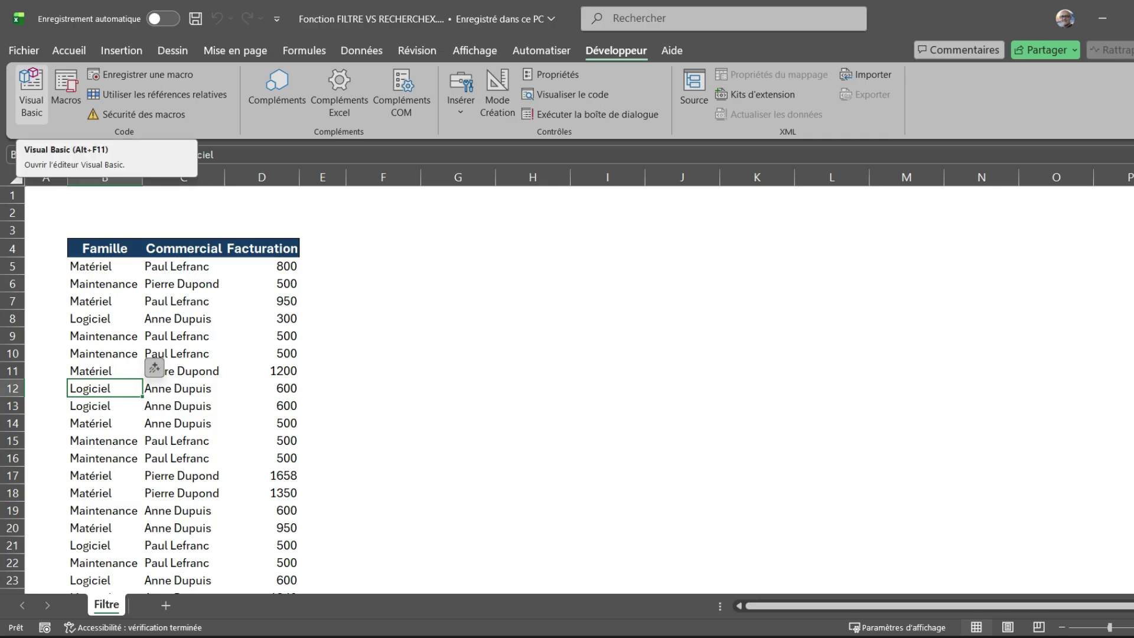
{"action": "left_click", "coordinate": [31, 88]}
{"action": "scroll", "coordinate": [705, 344], "scroll_direction": "down", "scroll_amount": 1}
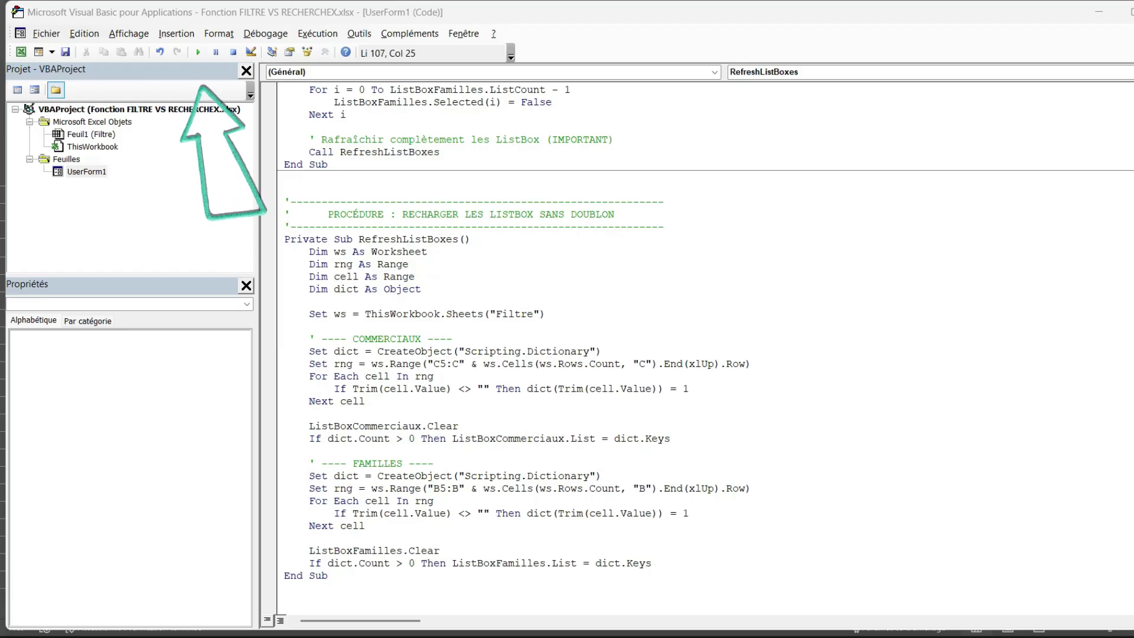
- Test-run UserForm1 by filtering to the fourth salesperson's rows, resetting to all rows, then closing it
{"action": "left_click", "coordinate": [434, 487]}
{"action": "key", "text": "F5"}
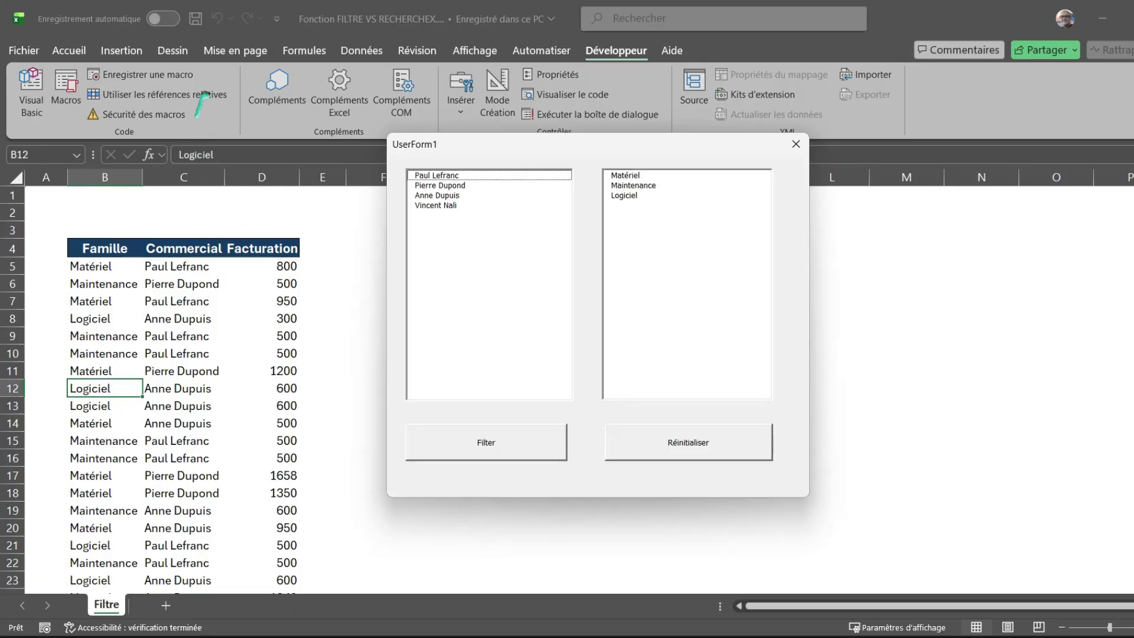
{"action": "left_click_drag", "start_coordinate": [573, 200], "coordinate": [576, 200]}
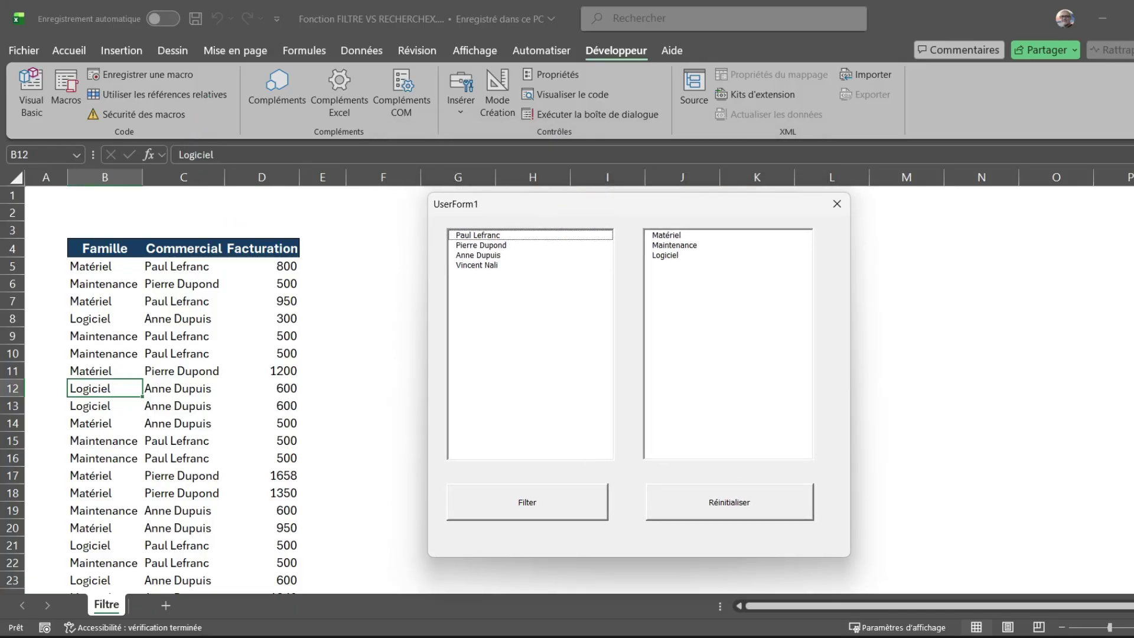
{"action": "left_click", "coordinate": [477, 265]}
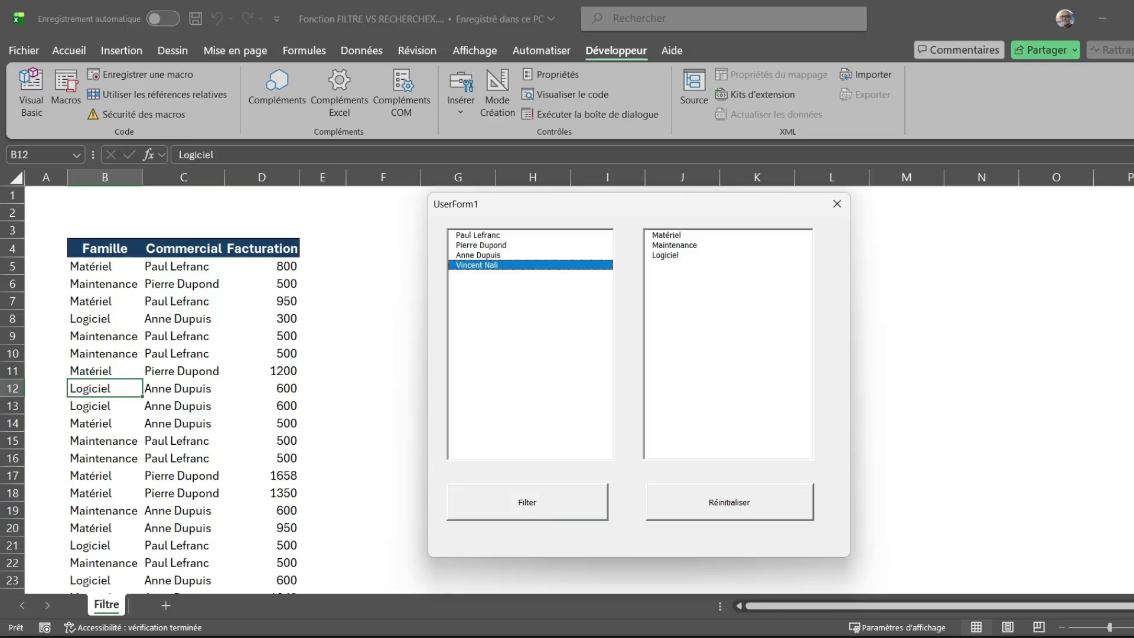
{"action": "left_click", "coordinate": [527, 502]}
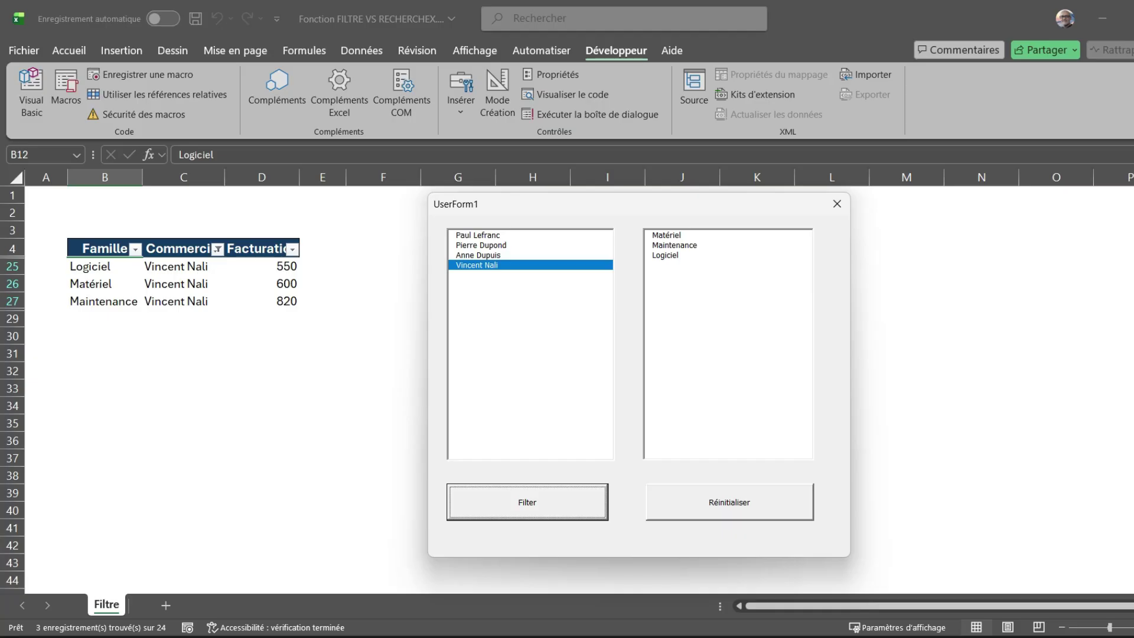
{"action": "left_click", "coordinate": [730, 502]}
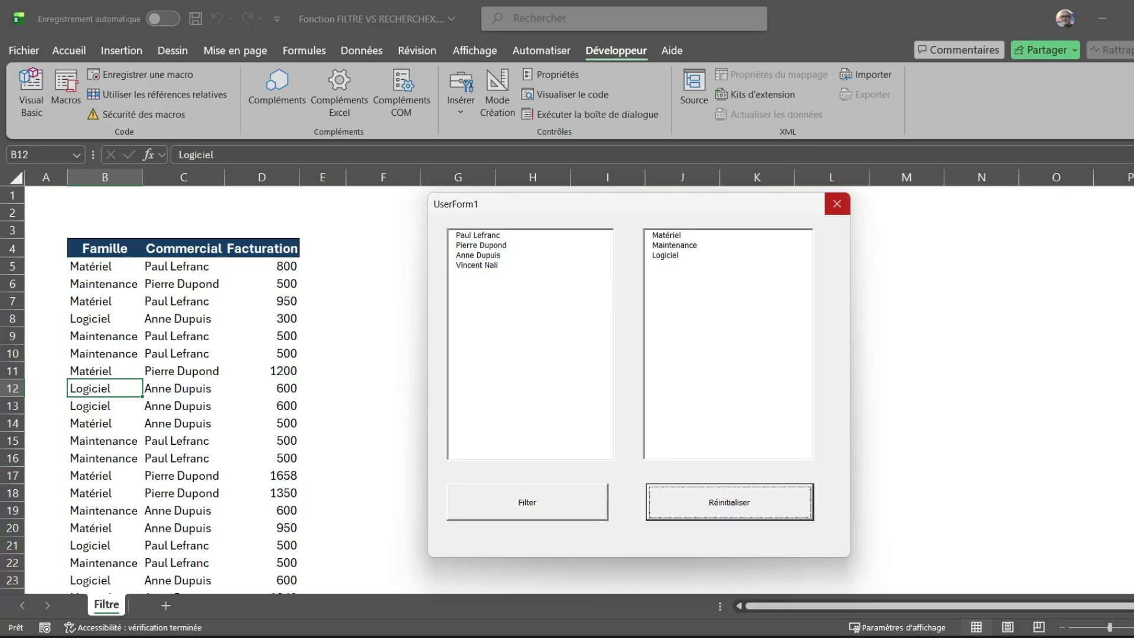
{"action": "left_click", "coordinate": [837, 203]}
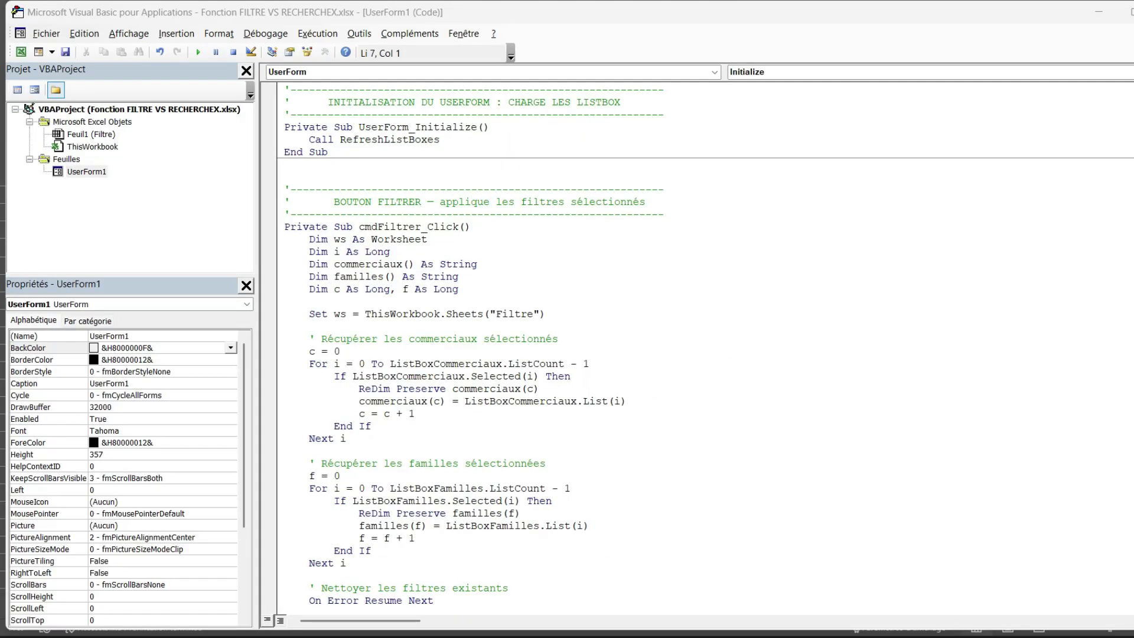
- In UserForm1's design view, set its Caption property to 'Formulaire Pour Les Filtres'
{"action": "double_click", "coordinate": [86, 171]}
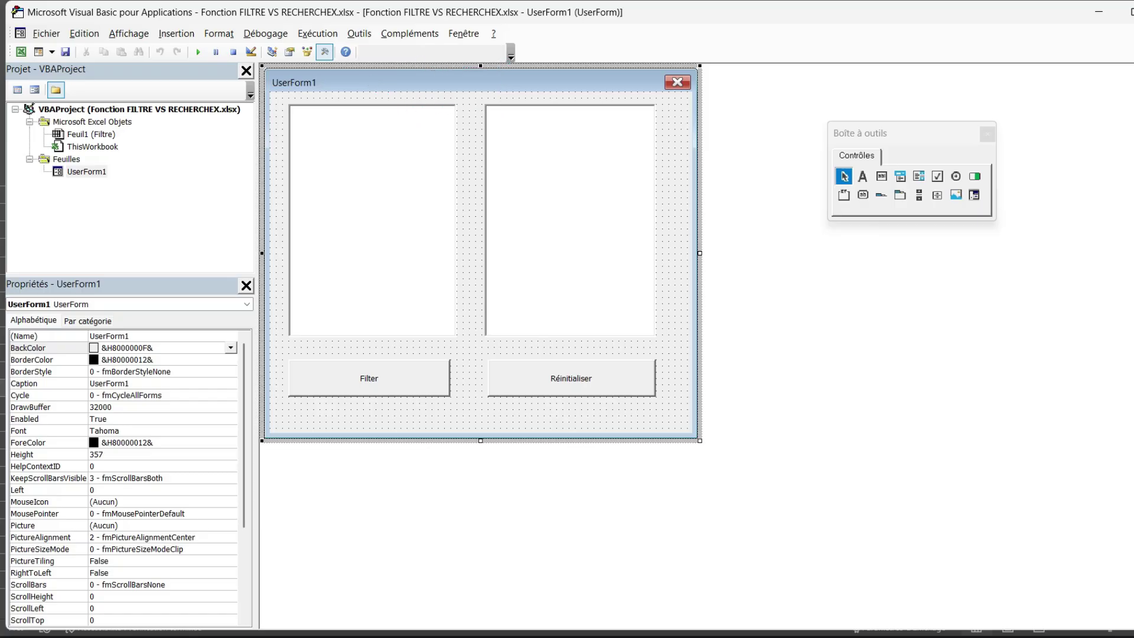
{"action": "left_click", "coordinate": [124, 383]}
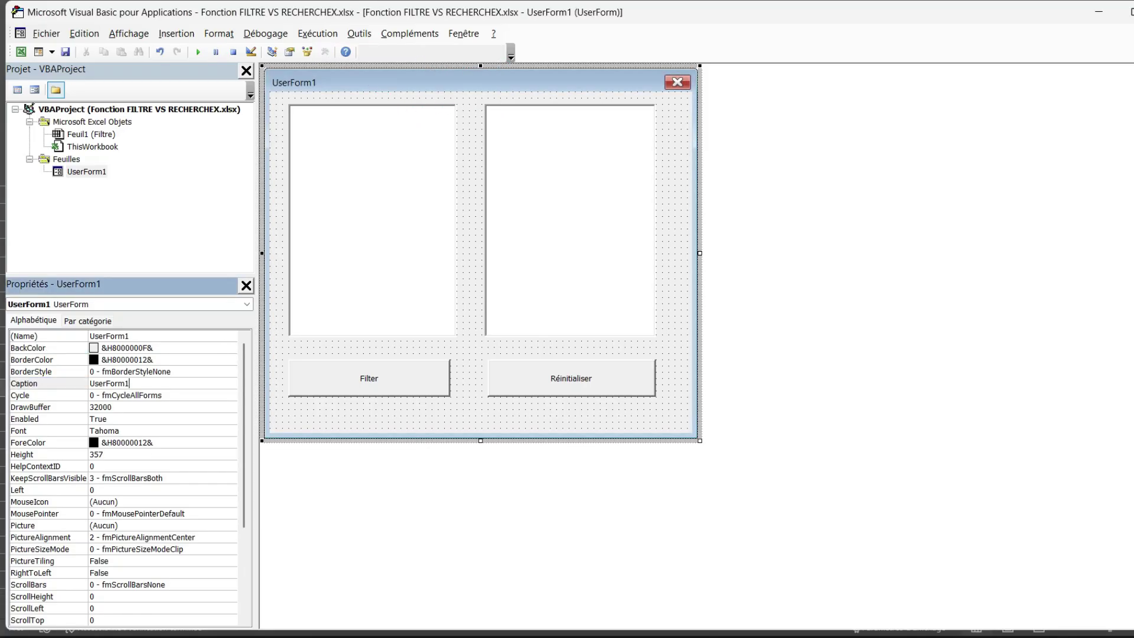
{"action": "key", "text": "shift+Home"}
{"action": "type", "text": "F"}
{"action": "type", "text": "om"}
{"action": "key", "text": "BackSpace"}
{"action": "type", "text": "r"}
{"action": "type", "text": "mulaire Pou"}
{"action": "type", "text": "r Les F"}
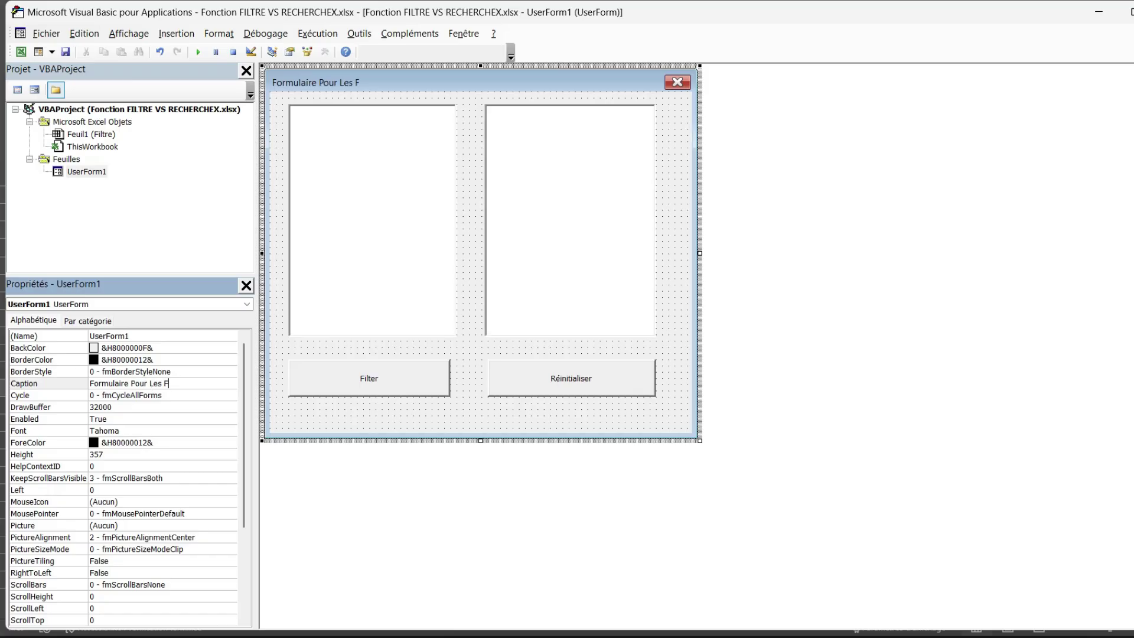
{"action": "type", "text": "iltres"}
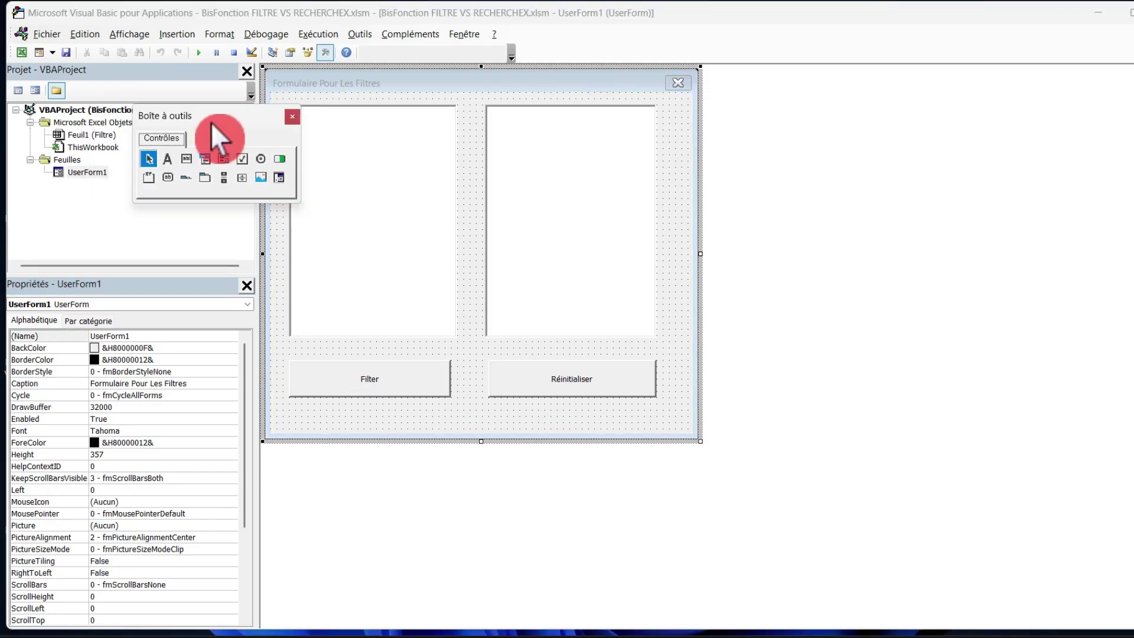
- Insert a new Module1 holding Sub AfficherFiltre() with UserForm1.Show, then return to the Excel sheet
{"action": "left_click_drag", "start_coordinate": [168, 110], "coordinate": [850, 198]}
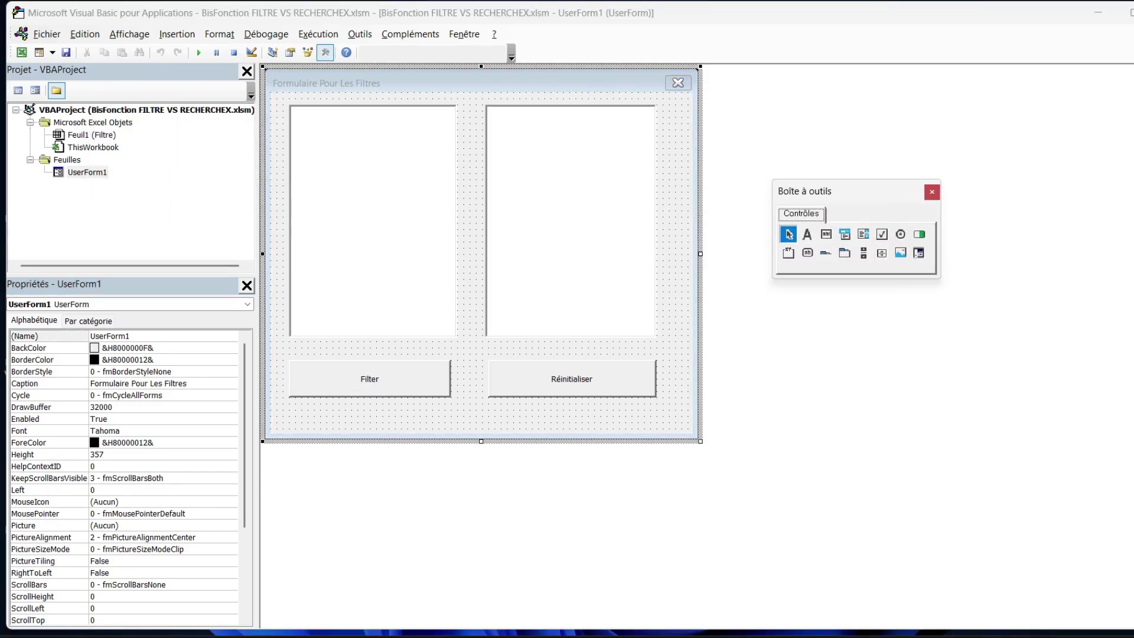
{"action": "key", "text": "alt+i"}
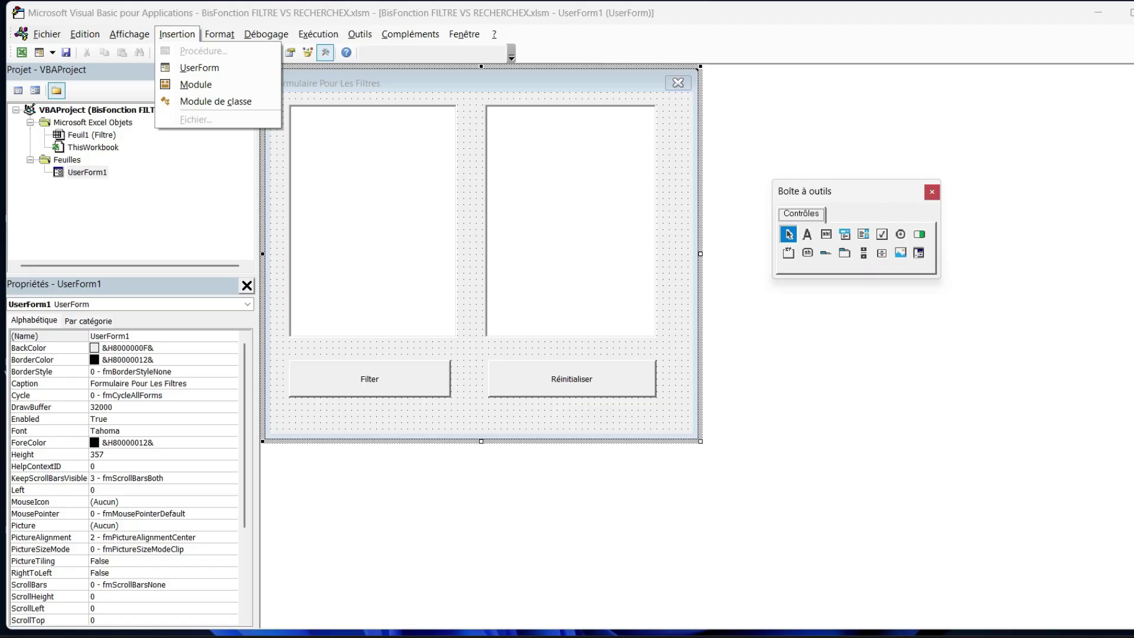
{"action": "key", "text": "Down"}
{"action": "key", "text": "Down"}
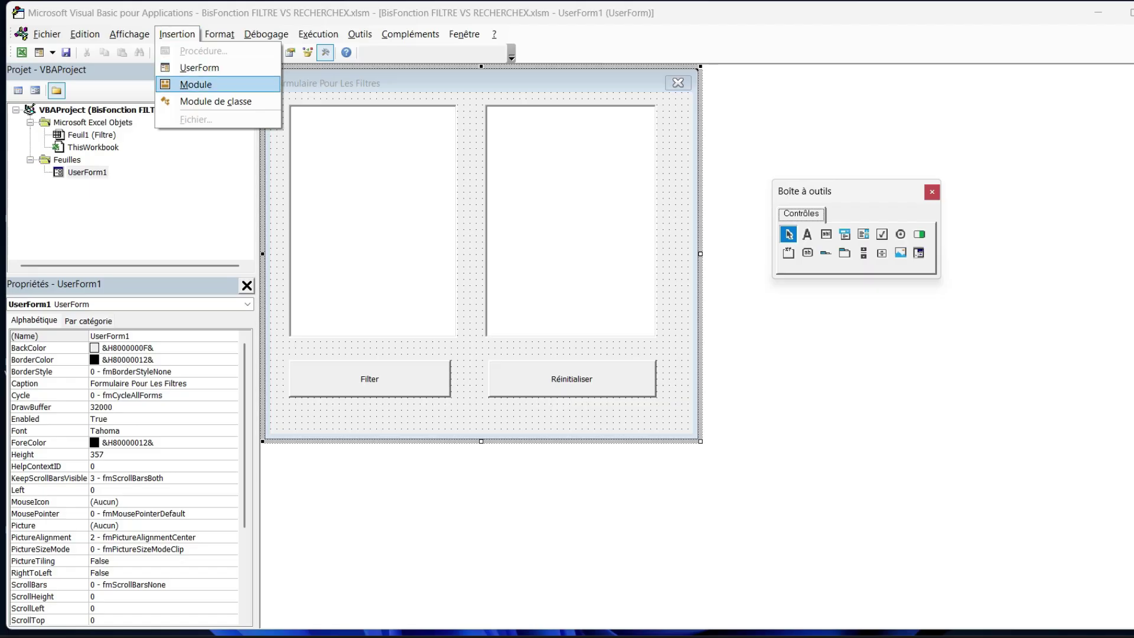
{"action": "key", "text": "Return"}
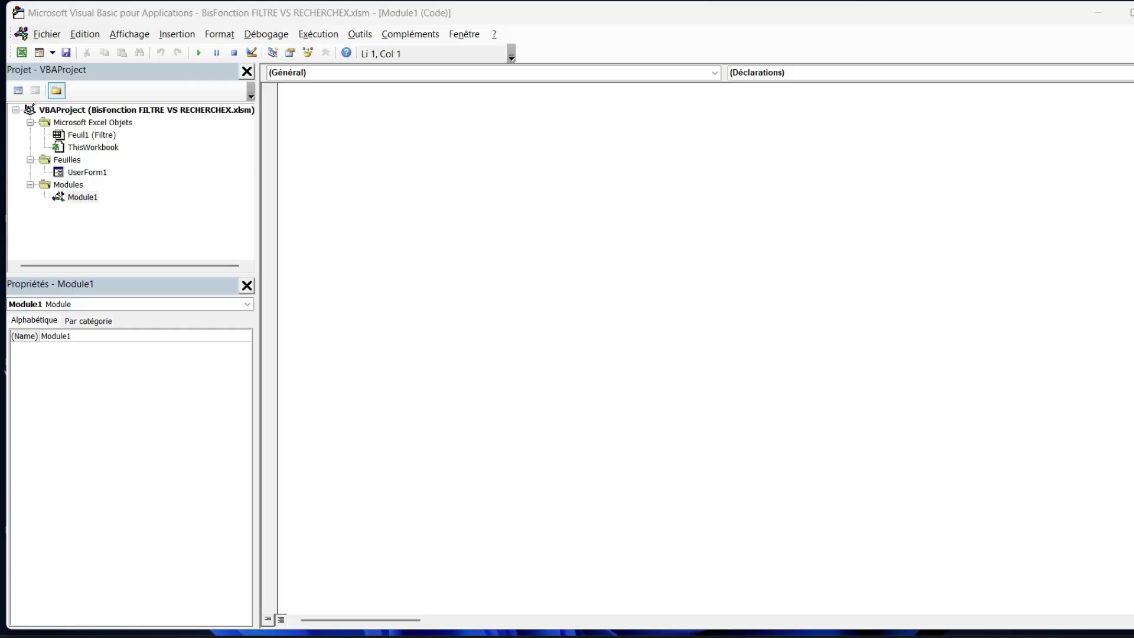
{"action": "type", "text": "Sub AfficherFiltre()     UserForm1.Show End Sub"}
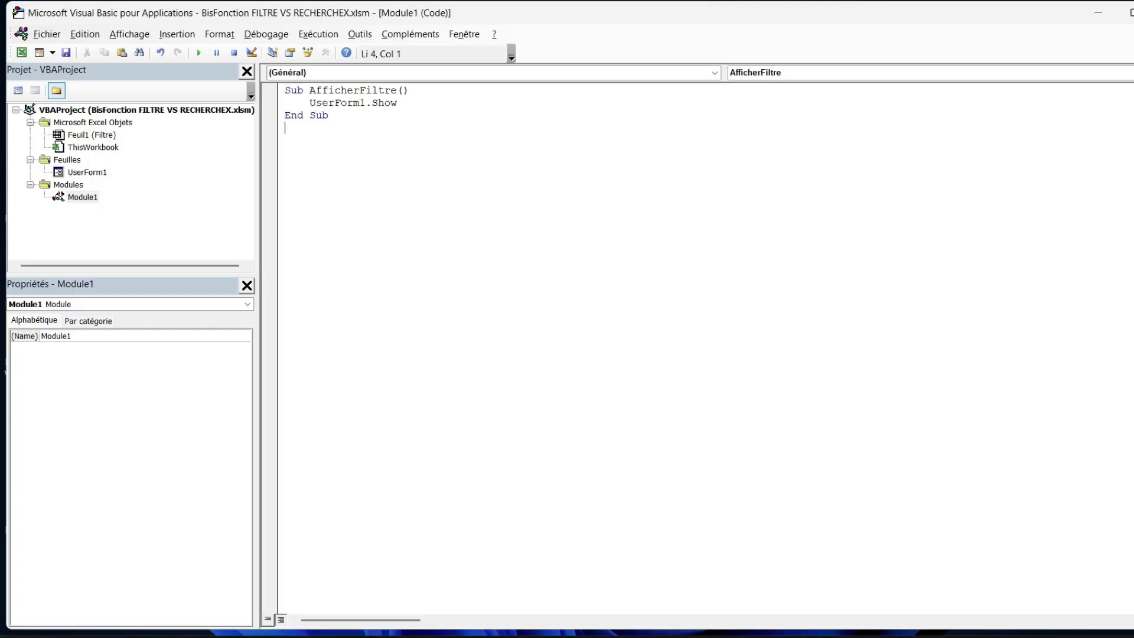
{"action": "left_click", "coordinate": [21, 52]}
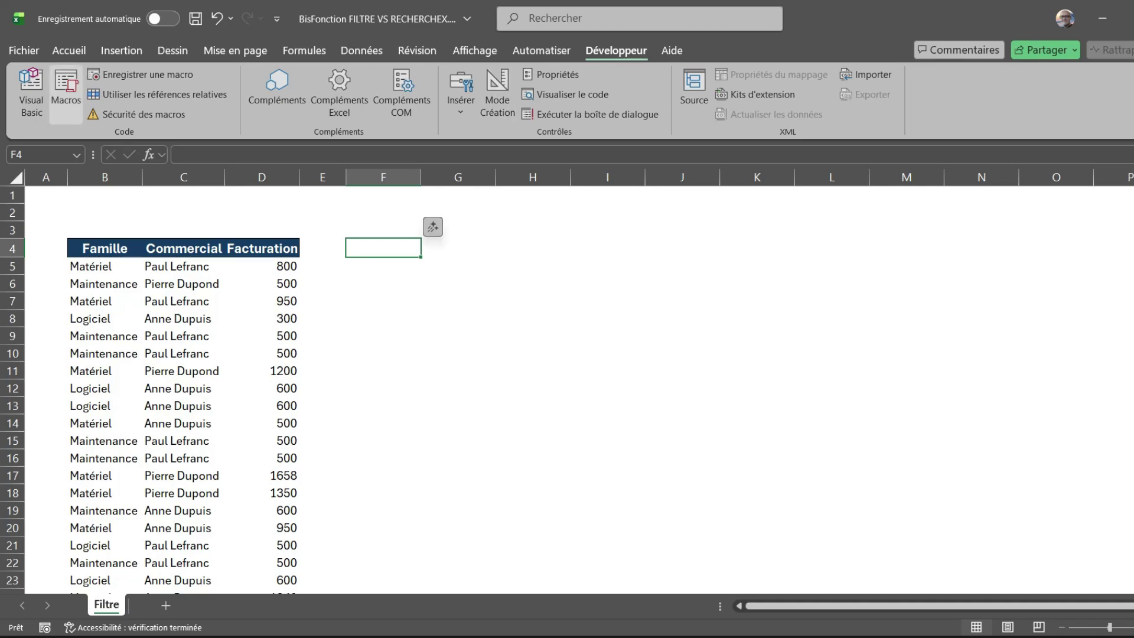
- Run AfficherFiltre from the Macros list to show the filter form, then close it
{"action": "left_click", "coordinate": [65, 89]}
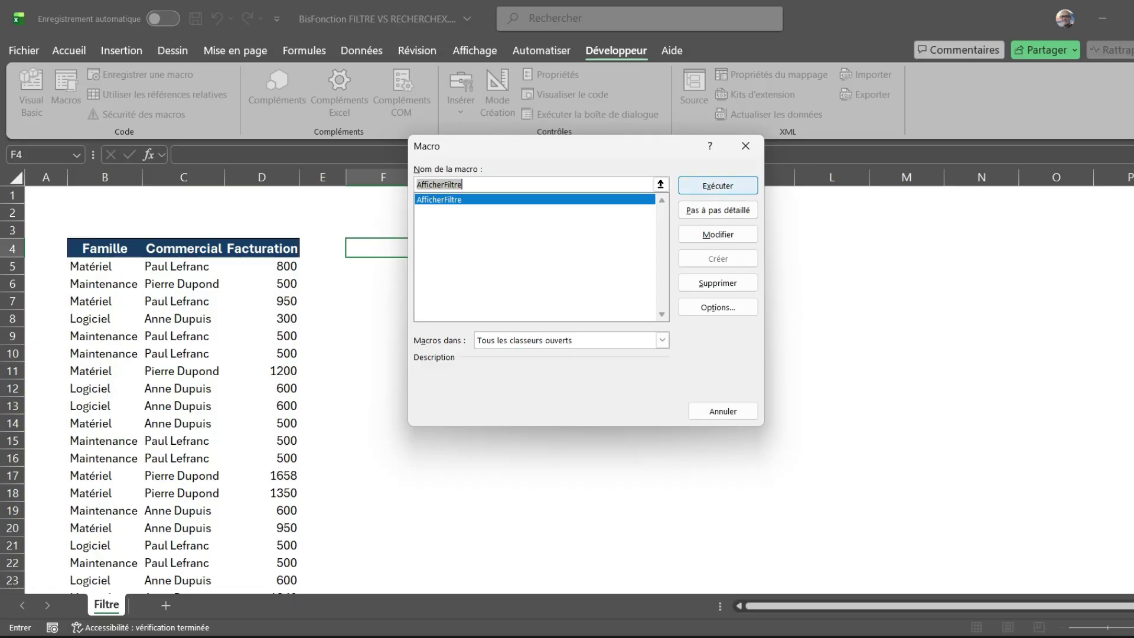
{"action": "left_click", "coordinate": [718, 186]}
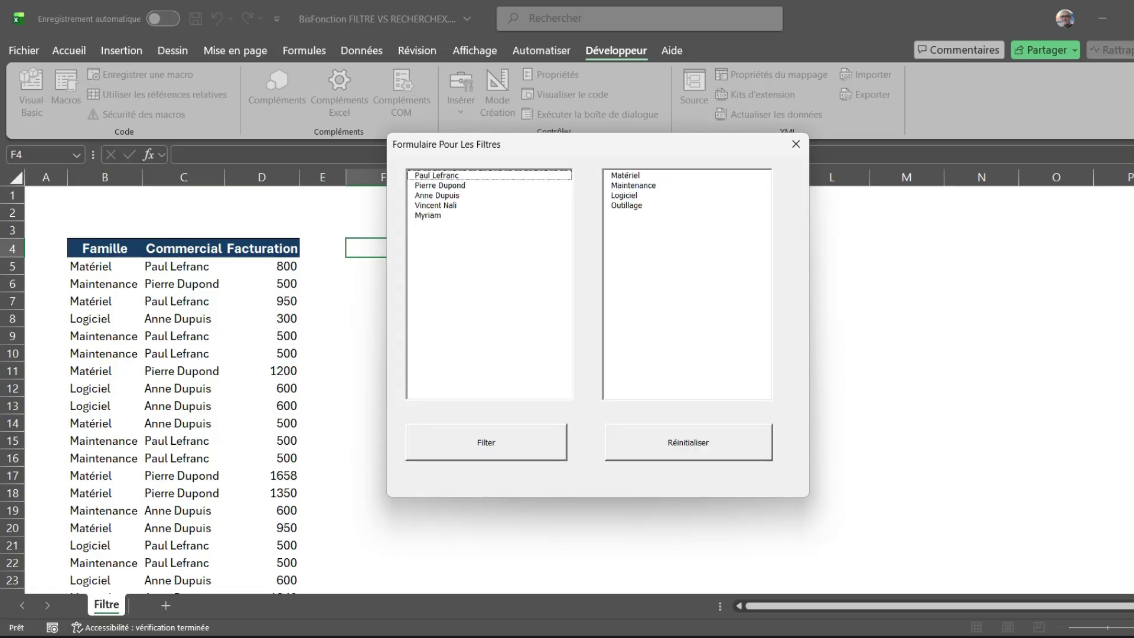
{"action": "left_click_drag", "start_coordinate": [615, 155], "coordinate": [648, 223]}
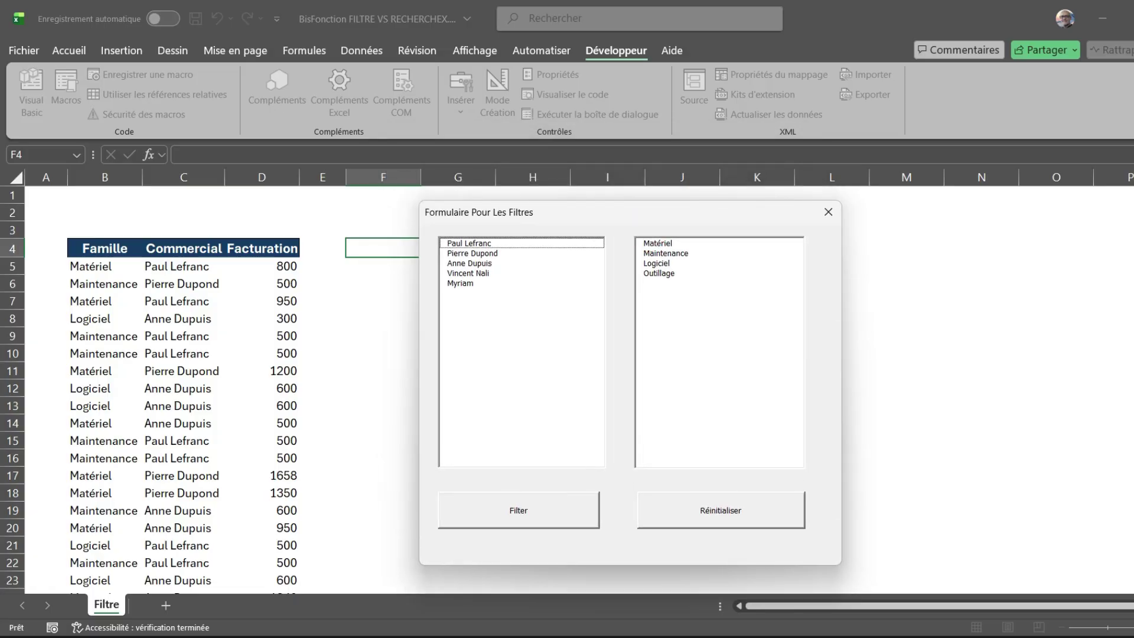
{"action": "left_click", "coordinate": [827, 211]}
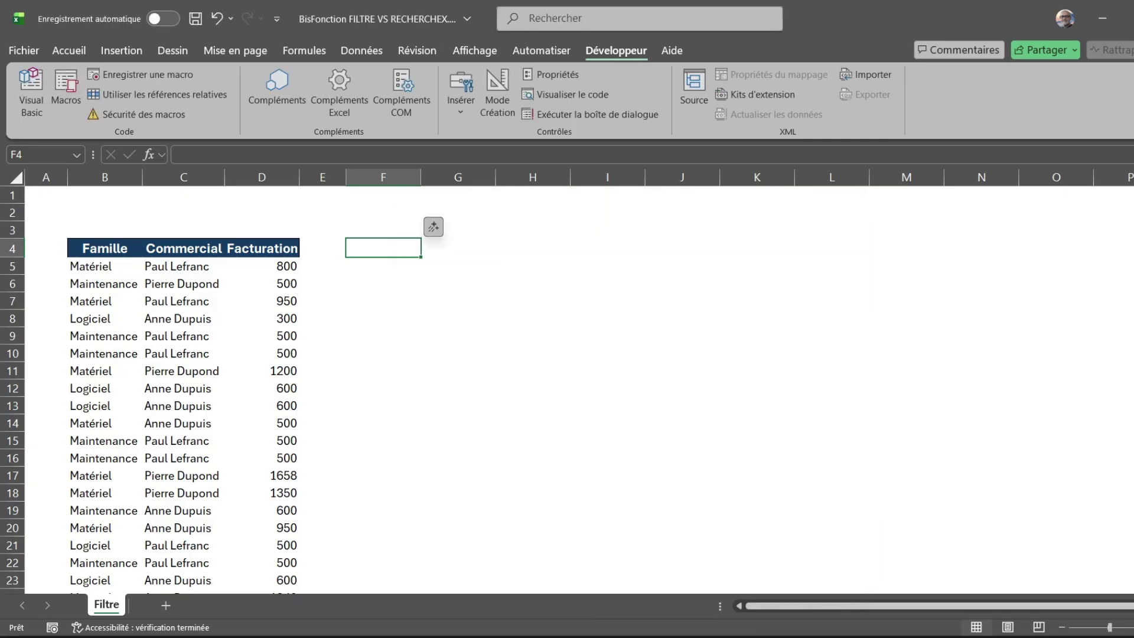
{"action": "left_click", "coordinate": [531, 300]}
- Hide Copilot suggestions until the document reopens, and bring up the Développeur Insérer form controls list
{"action": "left_click", "coordinate": [582, 280]}
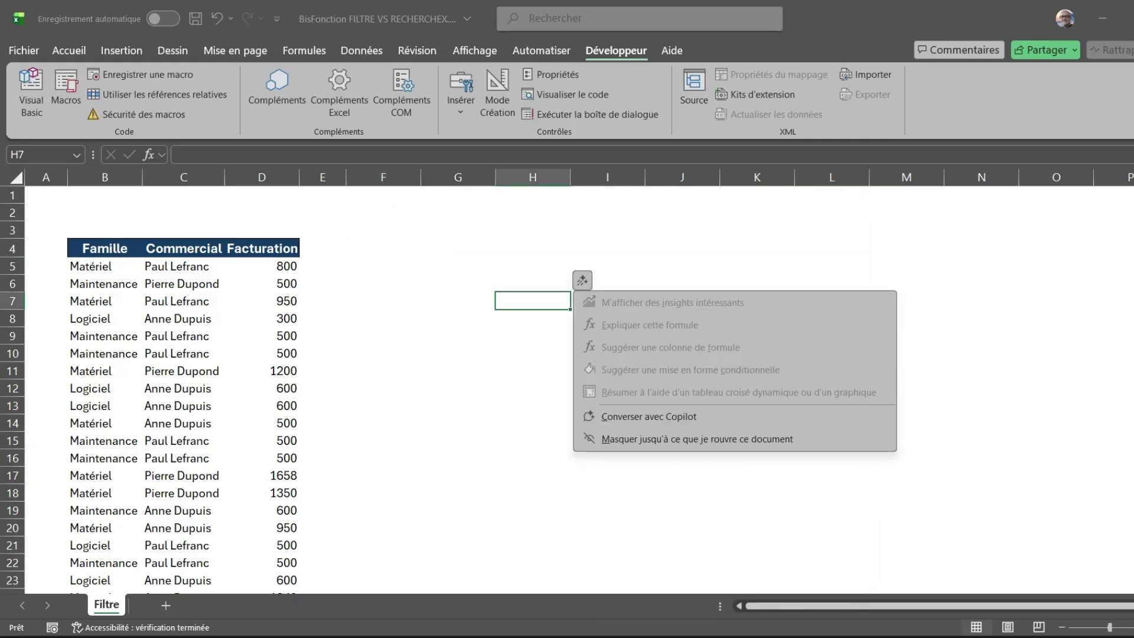
{"action": "left_click", "coordinate": [655, 439]}
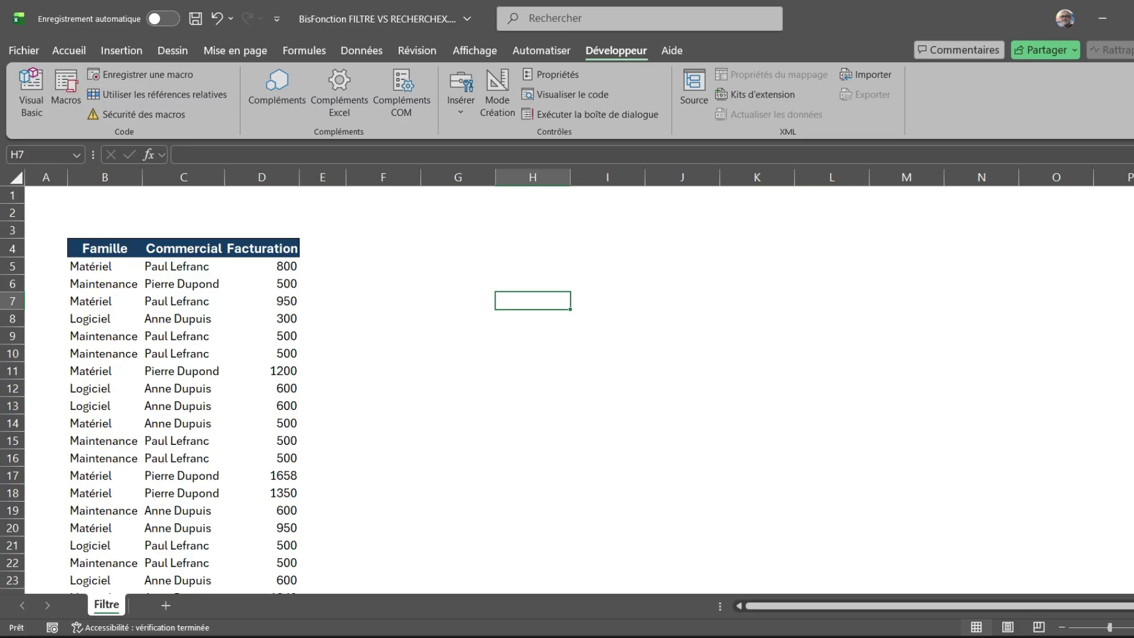
{"action": "left_click", "coordinate": [121, 50]}
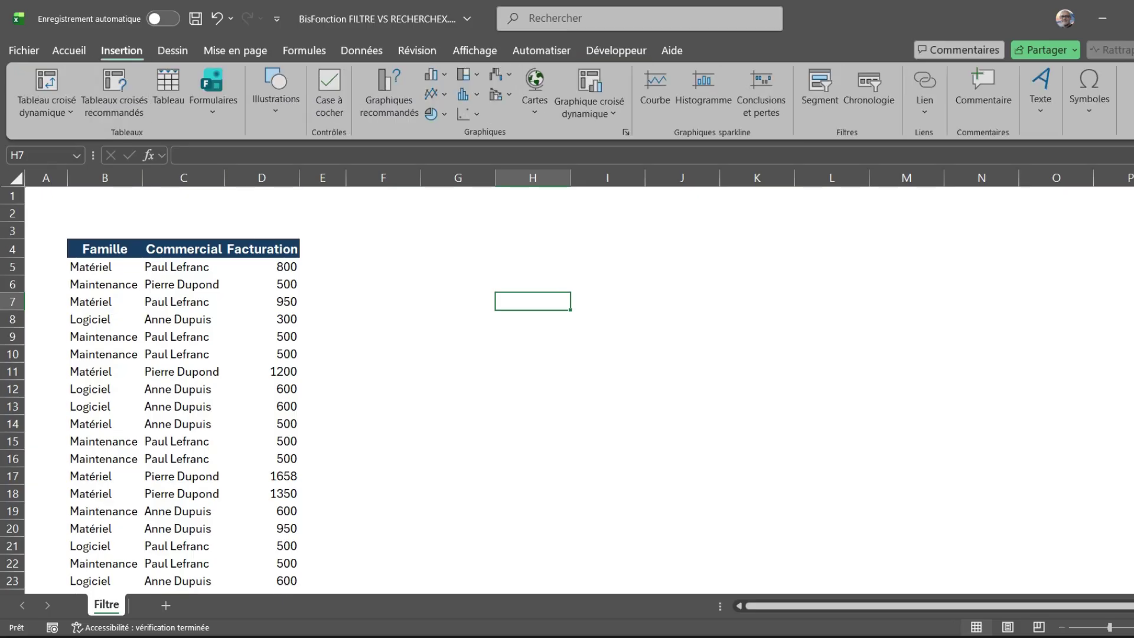
{"action": "left_click", "coordinate": [275, 95]}
{"action": "key", "text": "Escape"}
{"action": "left_click", "coordinate": [616, 50]}
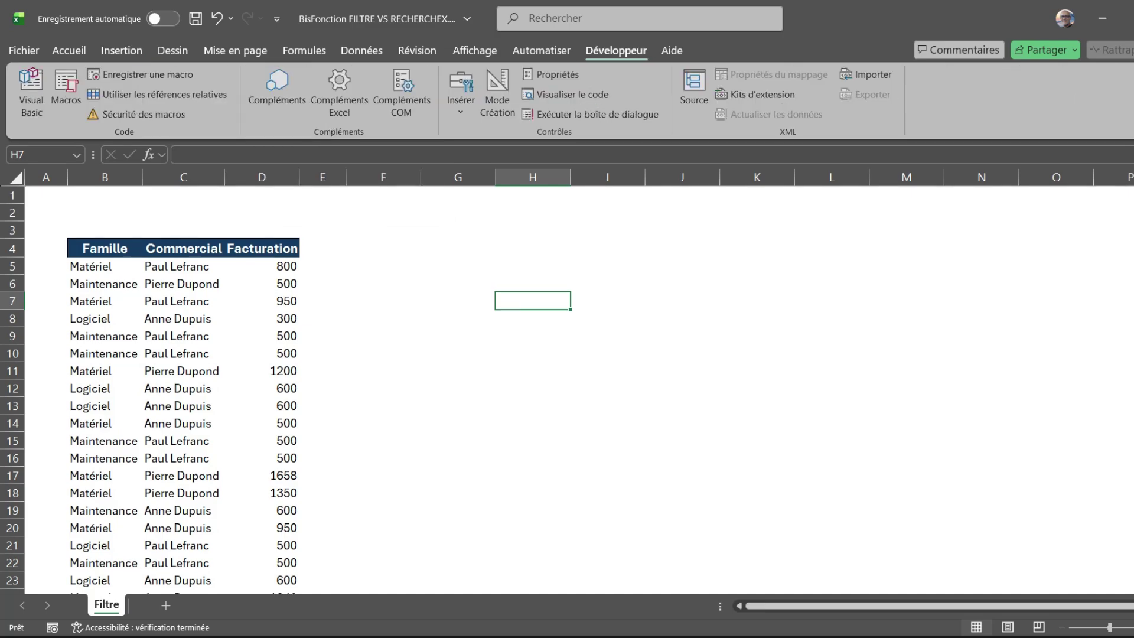
{"action": "left_click", "coordinate": [461, 95]}
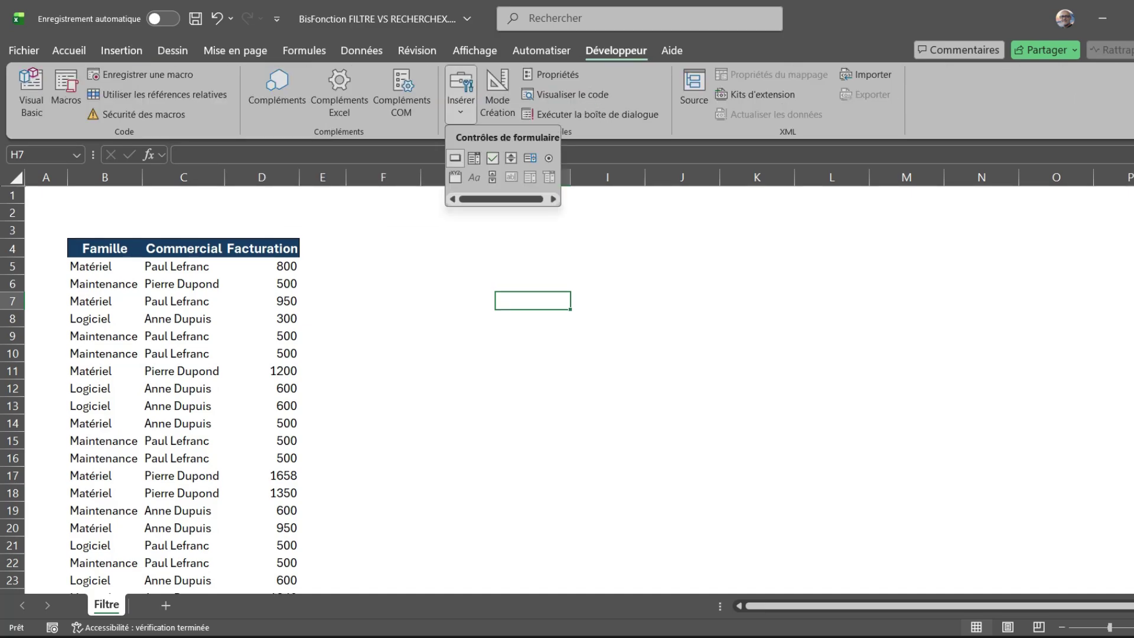
- Draw a form button to the right of the table and assign it the AfficherFiltre macro
{"action": "left_click", "coordinate": [455, 157]}
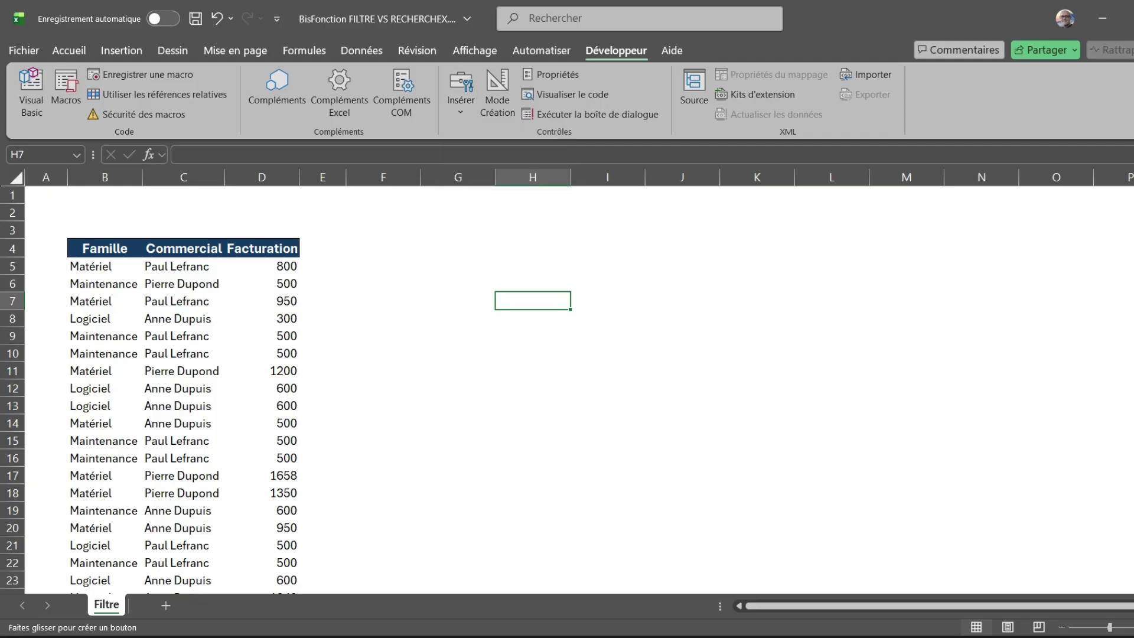
{"action": "left_click_drag", "start_coordinate": [399, 233], "coordinate": [570, 280]}
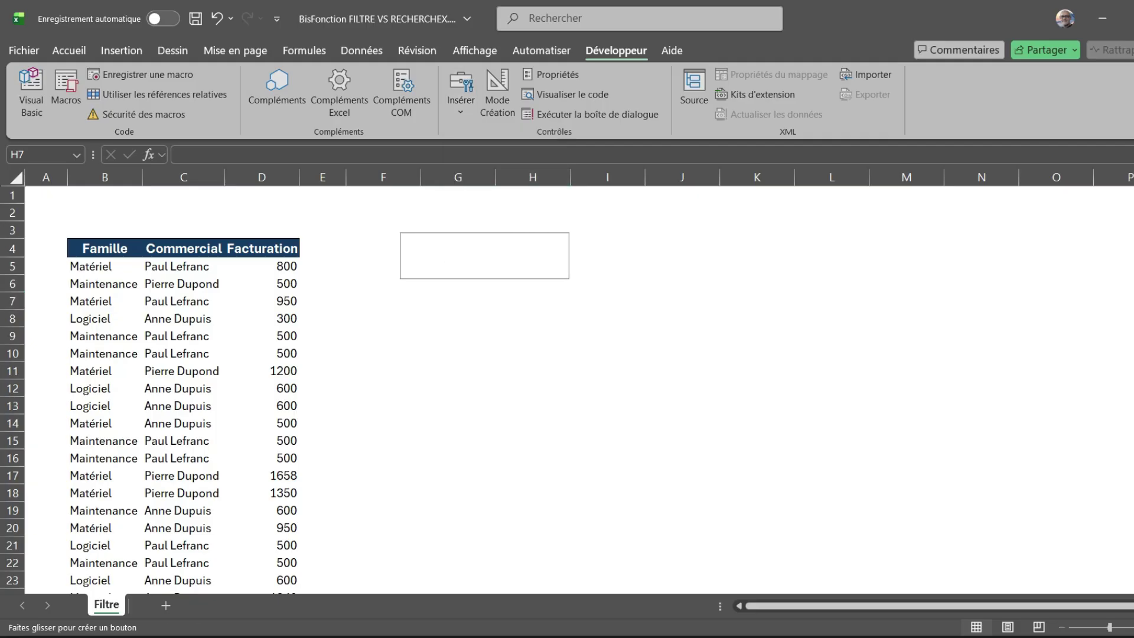
{"action": "left_click", "coordinate": [444, 200]}
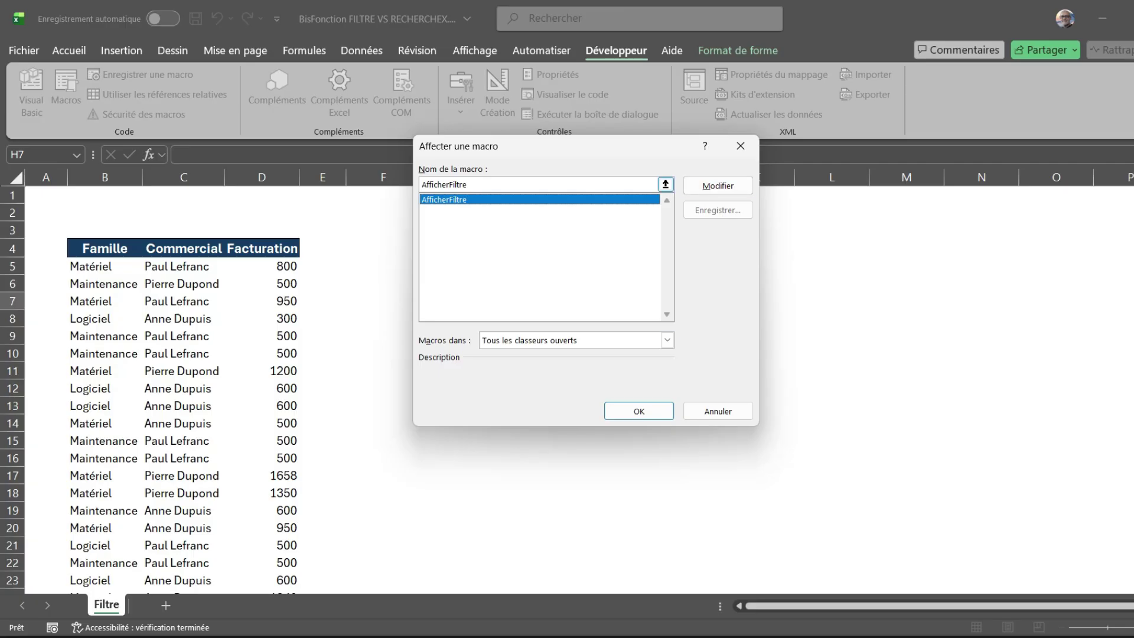
{"action": "left_click", "coordinate": [638, 411]}
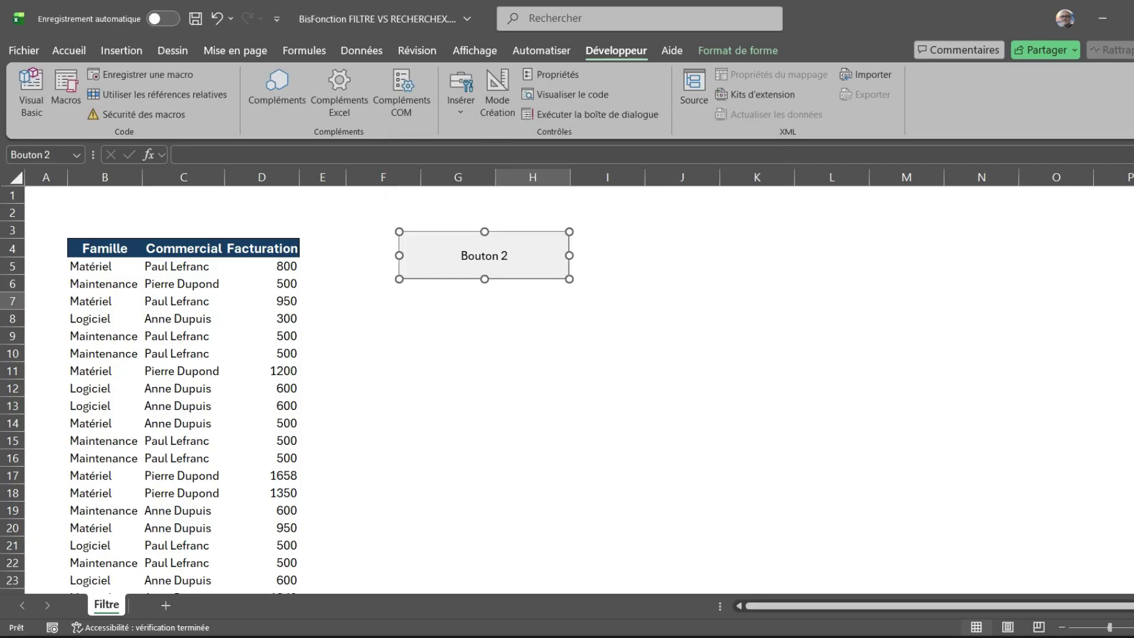
- Replace the button's default 'Bouton 2' label with 'Formulaire'
{"action": "left_click", "coordinate": [461, 255]}
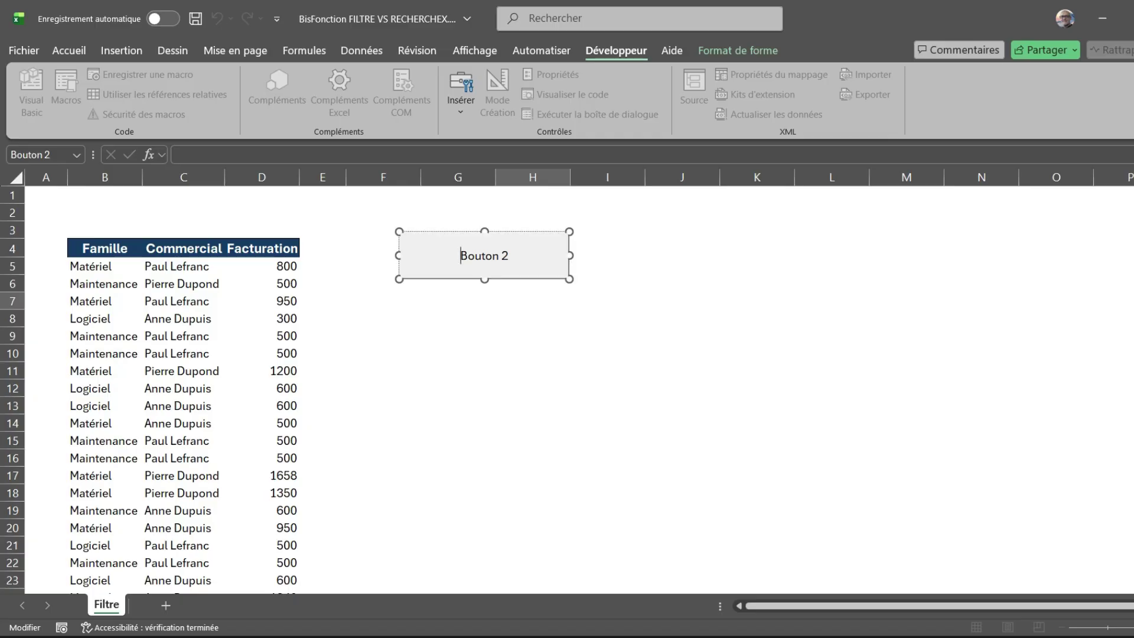
{"action": "left_click", "coordinate": [493, 255]}
{"action": "left_click", "coordinate": [509, 255]}
{"action": "left_click", "coordinate": [461, 255]}
{"action": "key", "text": "Delete"}
{"action": "key", "text": "shift+End"}
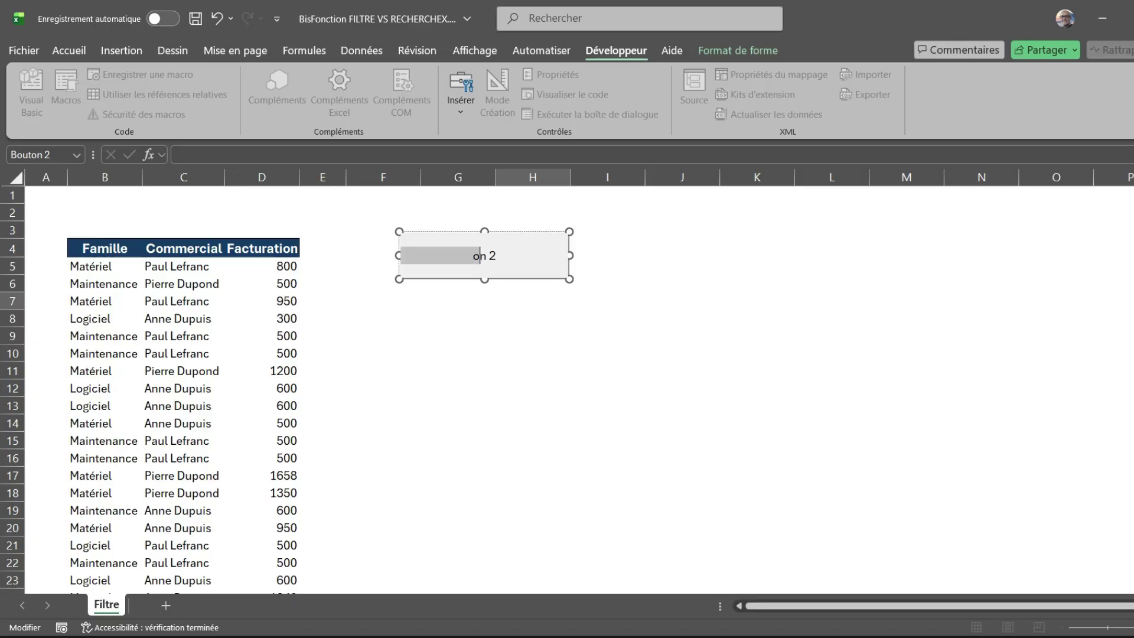
{"action": "key", "text": "Delete"}
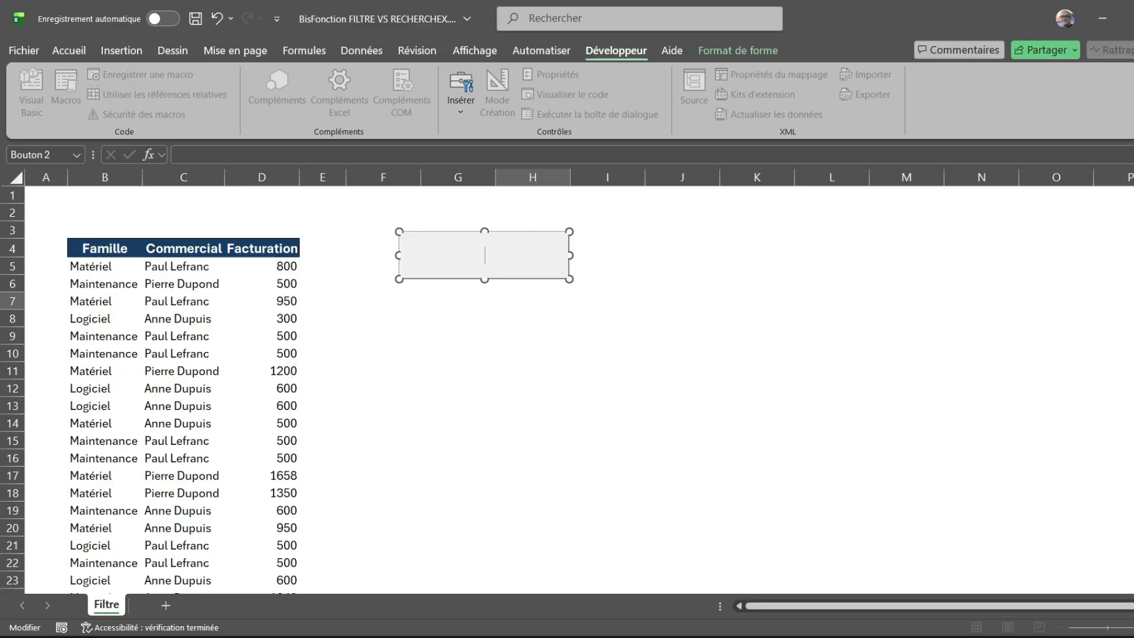
{"action": "type", "text": "Formulaire"}
{"action": "left_click", "coordinate": [756, 283]}
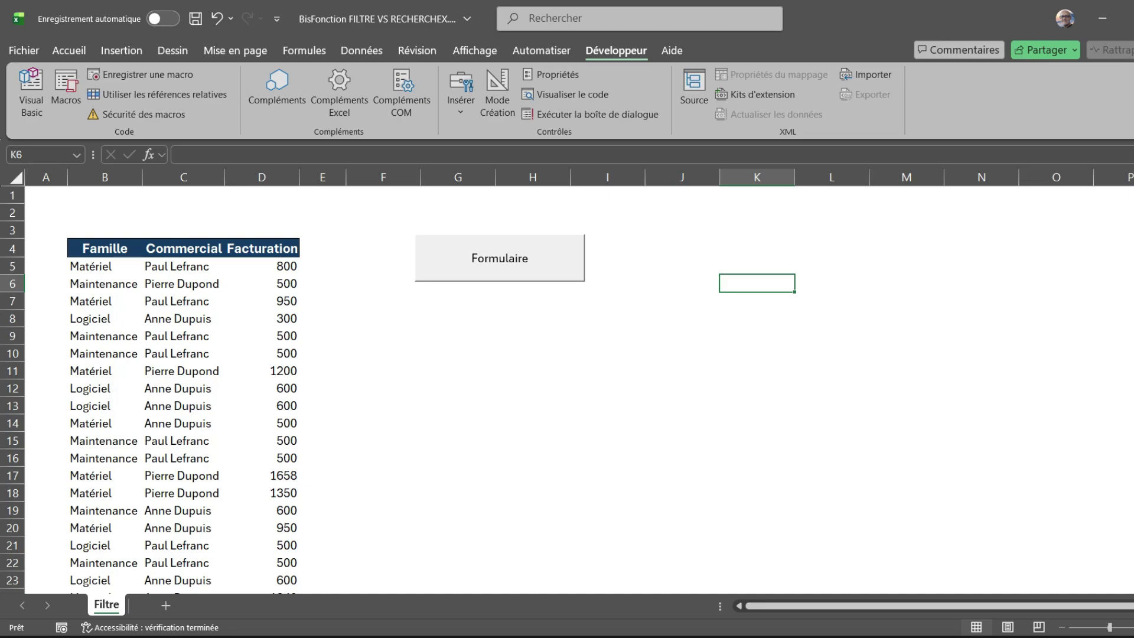
{"action": "left_click", "coordinate": [500, 258]}
{"action": "left_click_drag", "start_coordinate": [616, 145], "coordinate": [704, 182]}
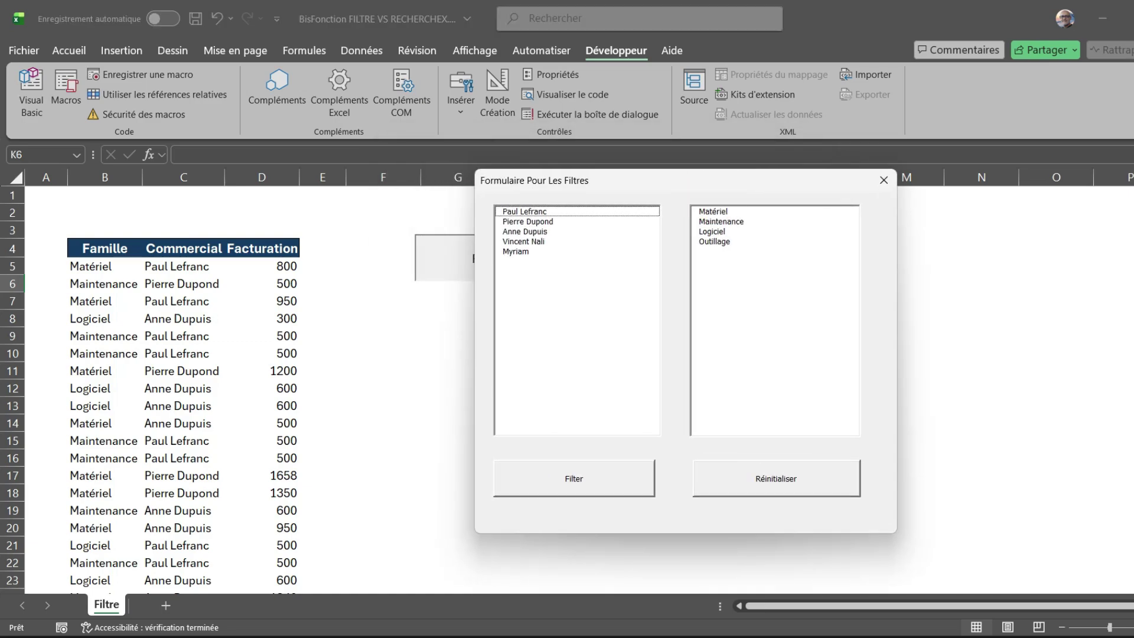
{"action": "left_click", "coordinate": [884, 180]}
{"action": "left_click", "coordinate": [177, 319]}
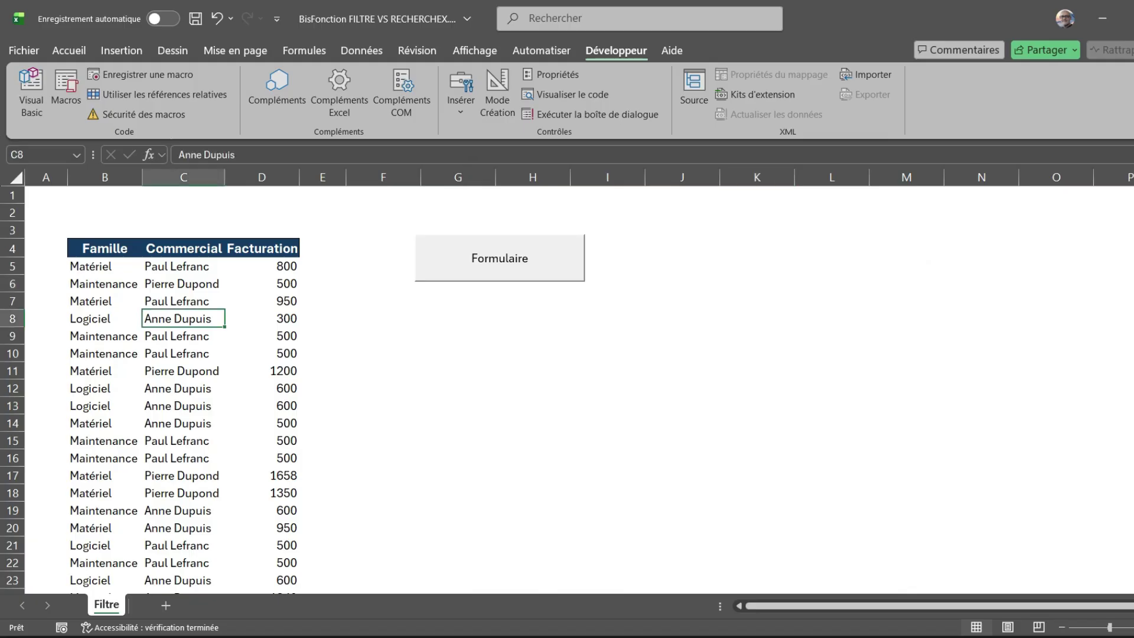
{"action": "left_click", "coordinate": [104, 265]}
{"action": "scroll", "coordinate": [567, 384], "scroll_direction": "down", "scroll_amount": 3}
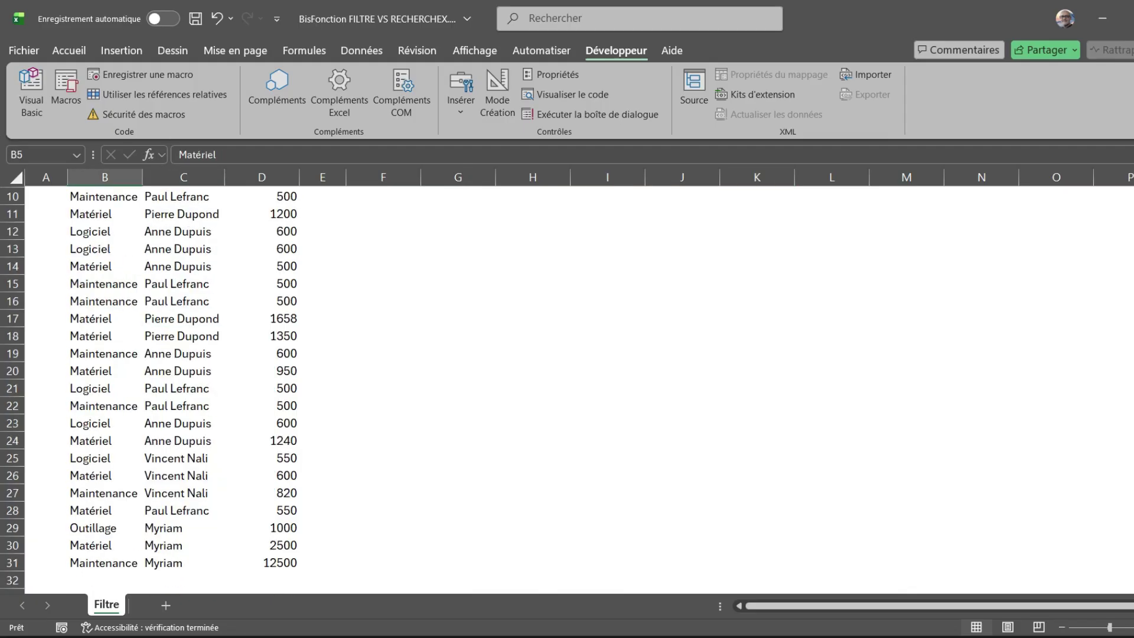
{"action": "scroll", "coordinate": [567, 384], "scroll_direction": "down", "scroll_amount": 1}
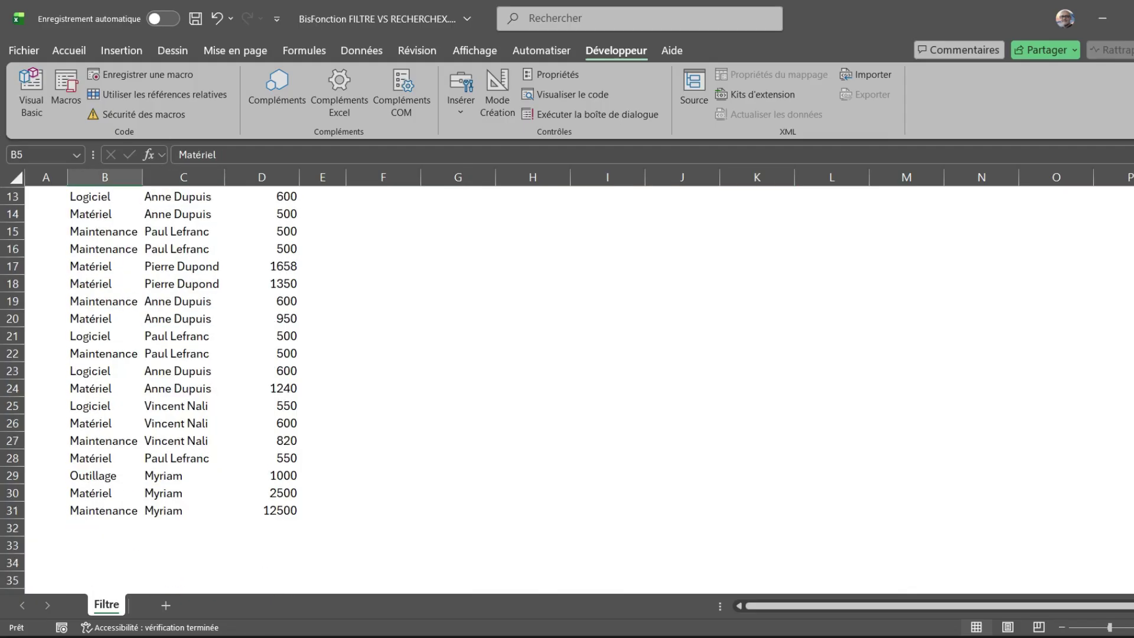
{"action": "left_click", "coordinate": [105, 528]}
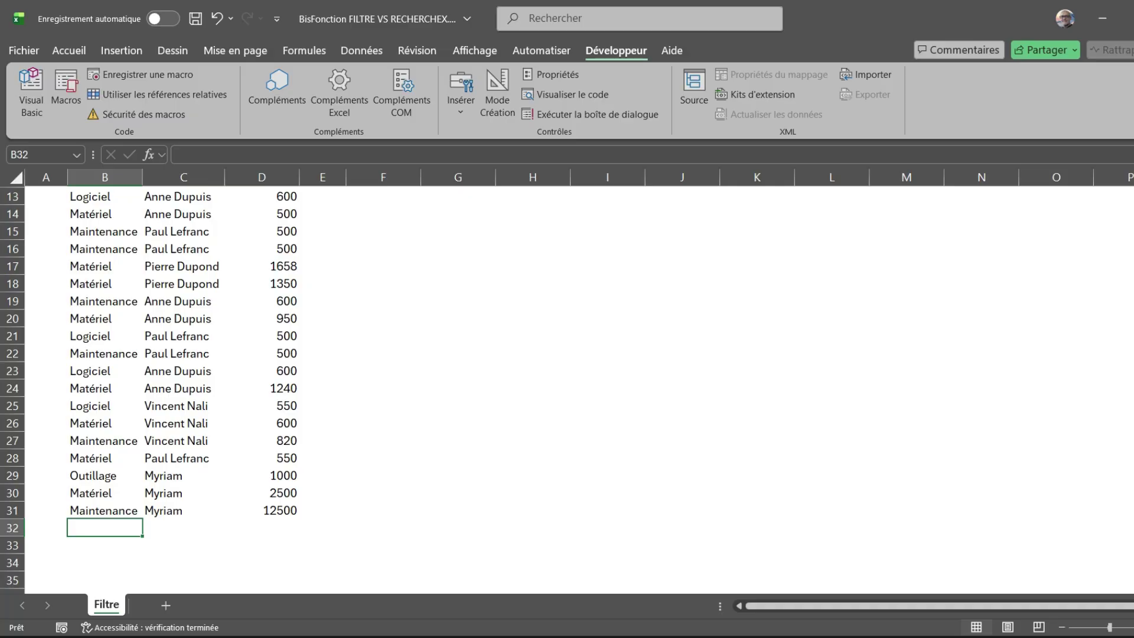
{"action": "left_click", "coordinate": [183, 527]}
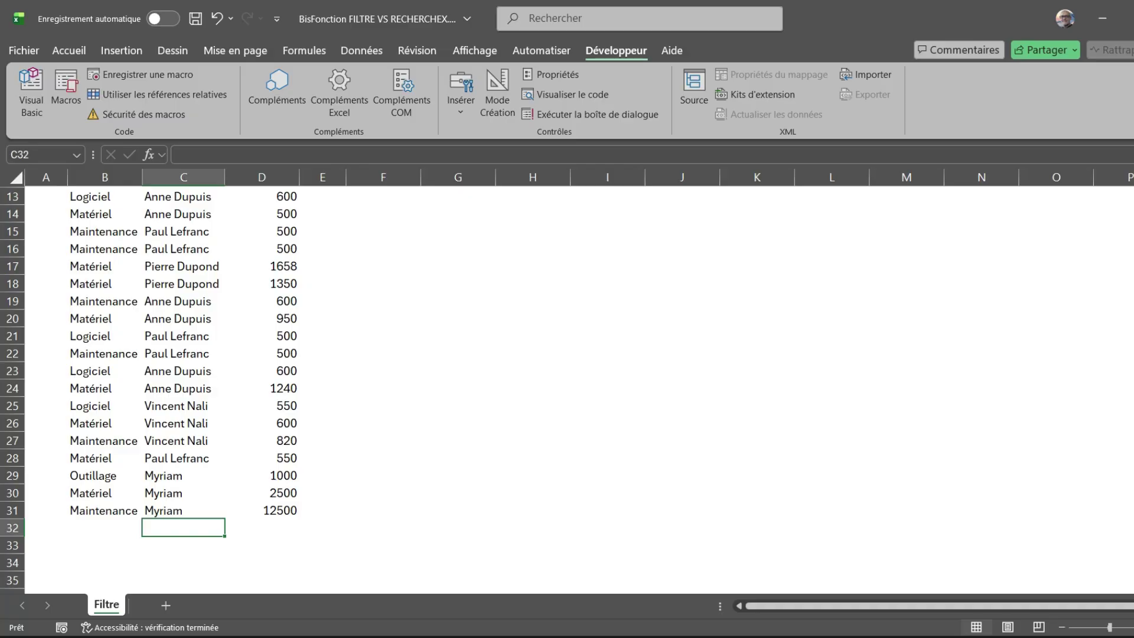
{"action": "left_click", "coordinate": [90, 283]}
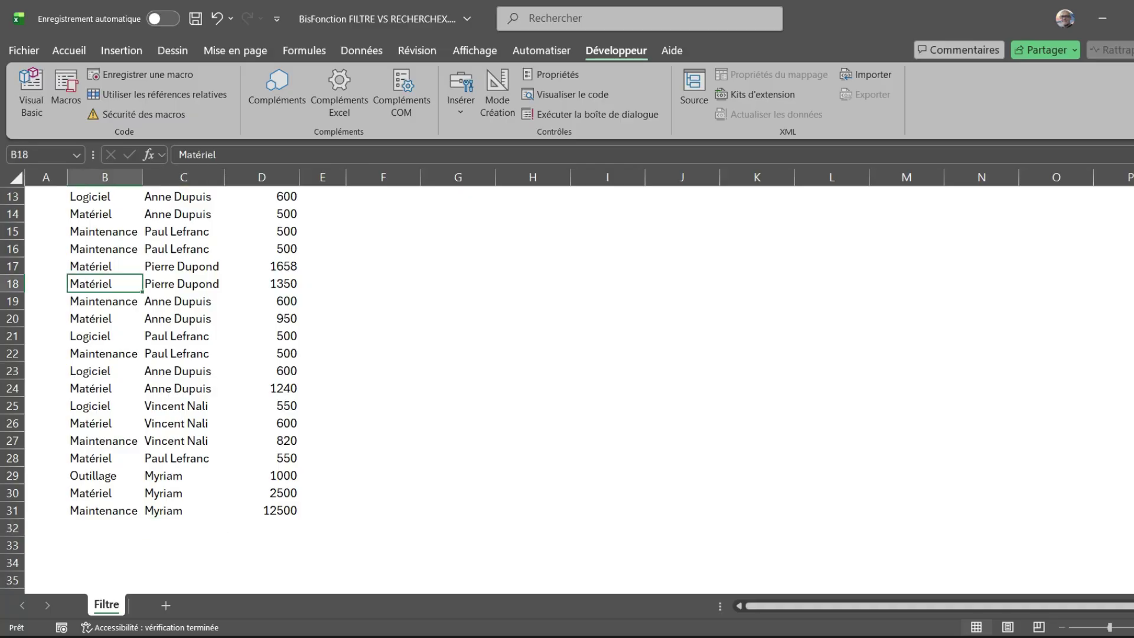
{"action": "scroll", "coordinate": [91, 283], "scroll_direction": "up", "scroll_amount": 4}
{"action": "left_click", "coordinate": [91, 265]}
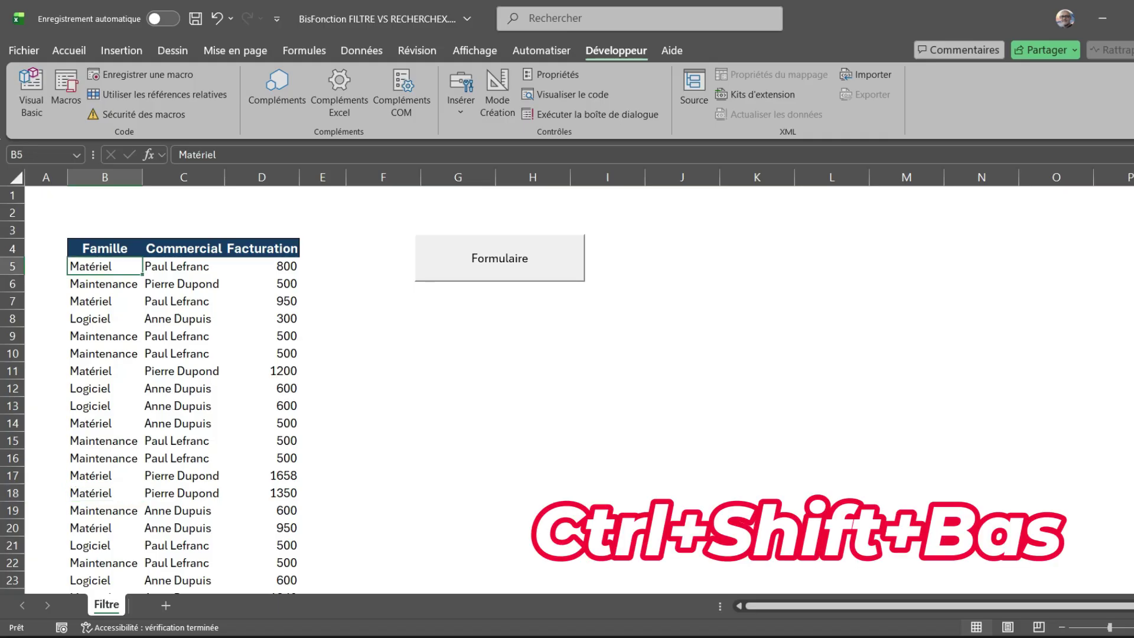
- Select the table's data from B5 across to the Facturation column and down through the rows
{"action": "key", "text": "ctrl+shift+Down"}
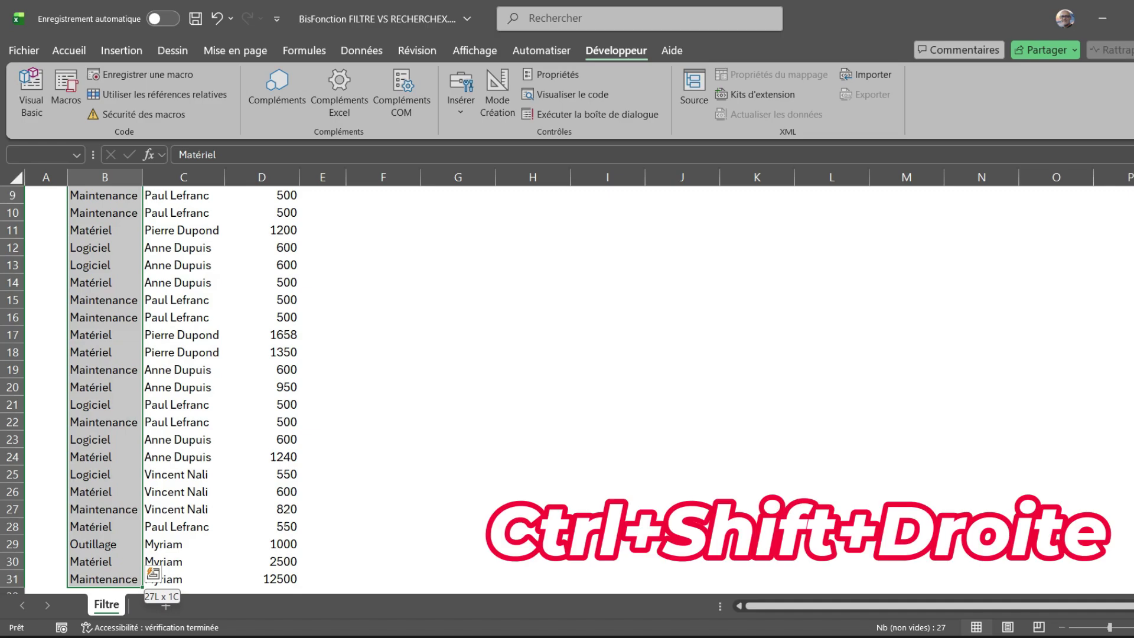
{"action": "key", "text": "ctrl+shift+Right"}
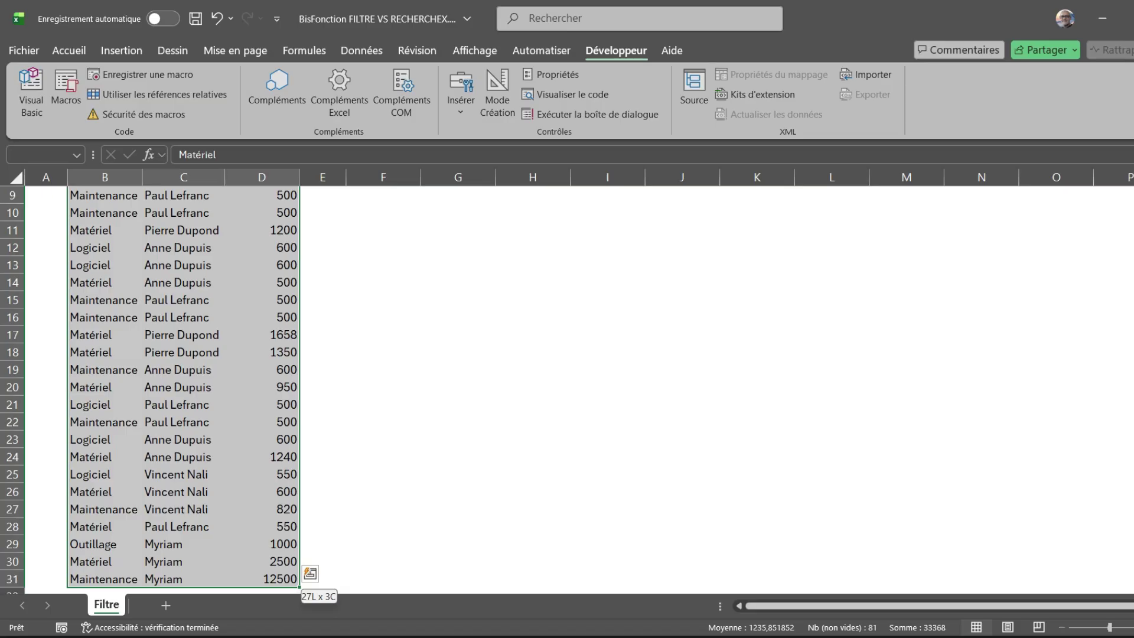
{"action": "key", "text": "ctrl+shift+Down"}
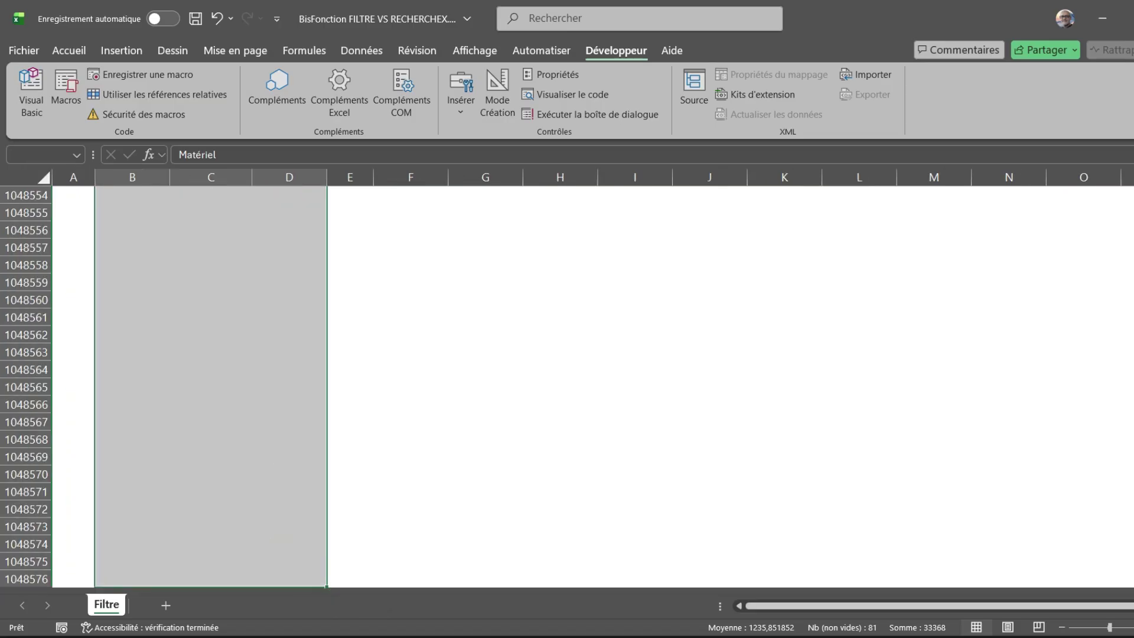
{"action": "left_click_drag", "start_coordinate": [1129, 582], "coordinate": [1129, 437]}
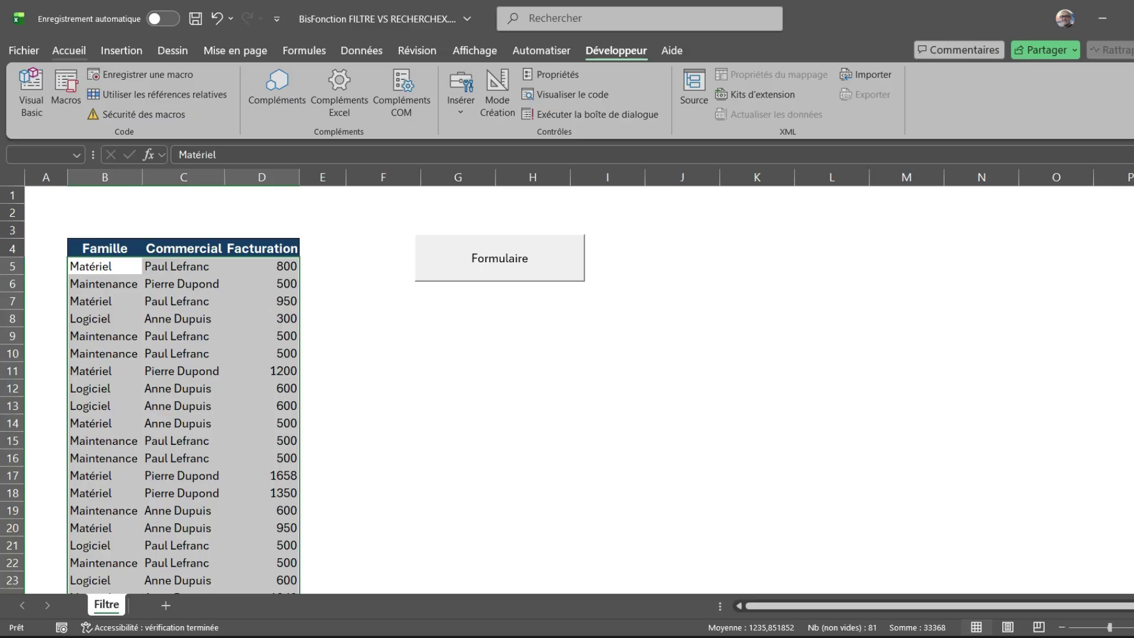
{"action": "left_click", "coordinate": [69, 50]}
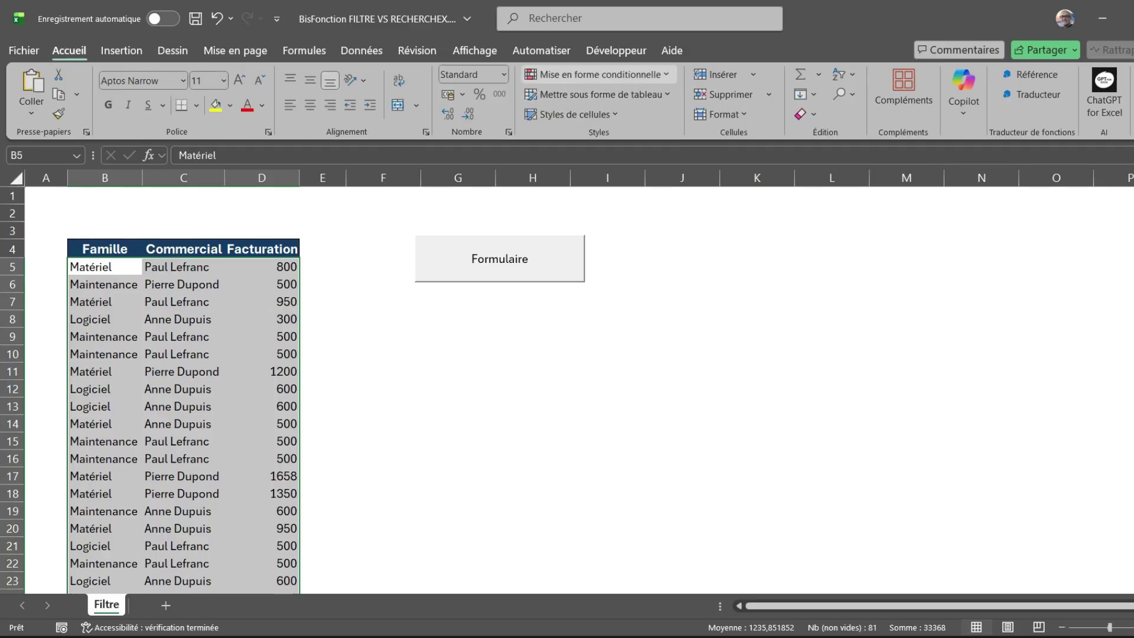
- Start a new formula-based conditional formatting rule using =$B5<>""
{"action": "left_click", "coordinate": [599, 74]}
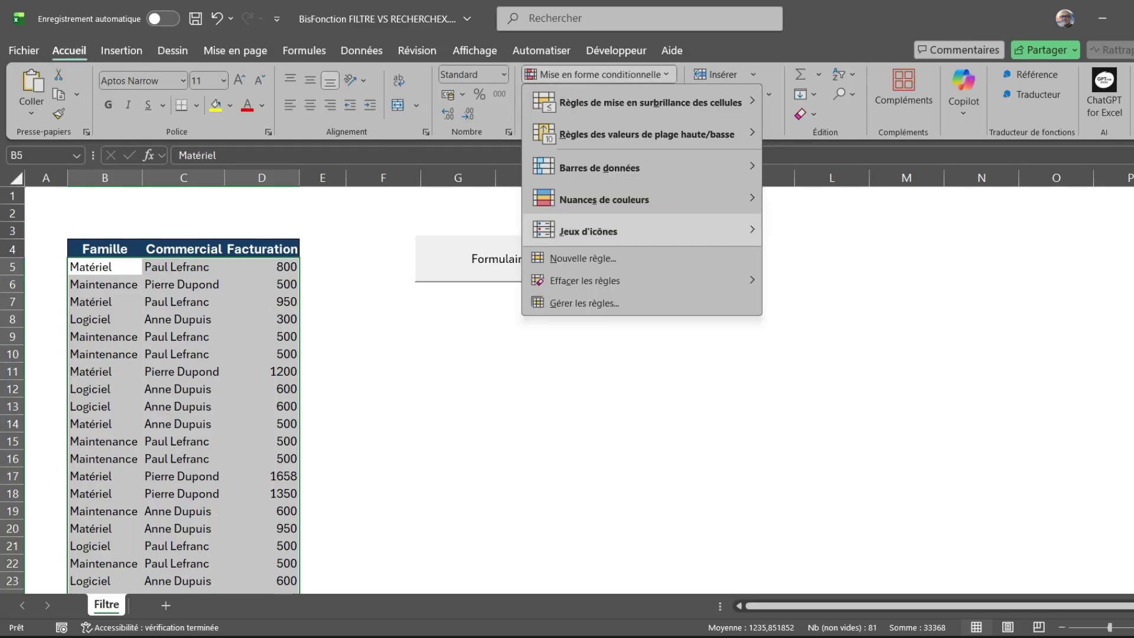
{"action": "left_click", "coordinate": [583, 258]}
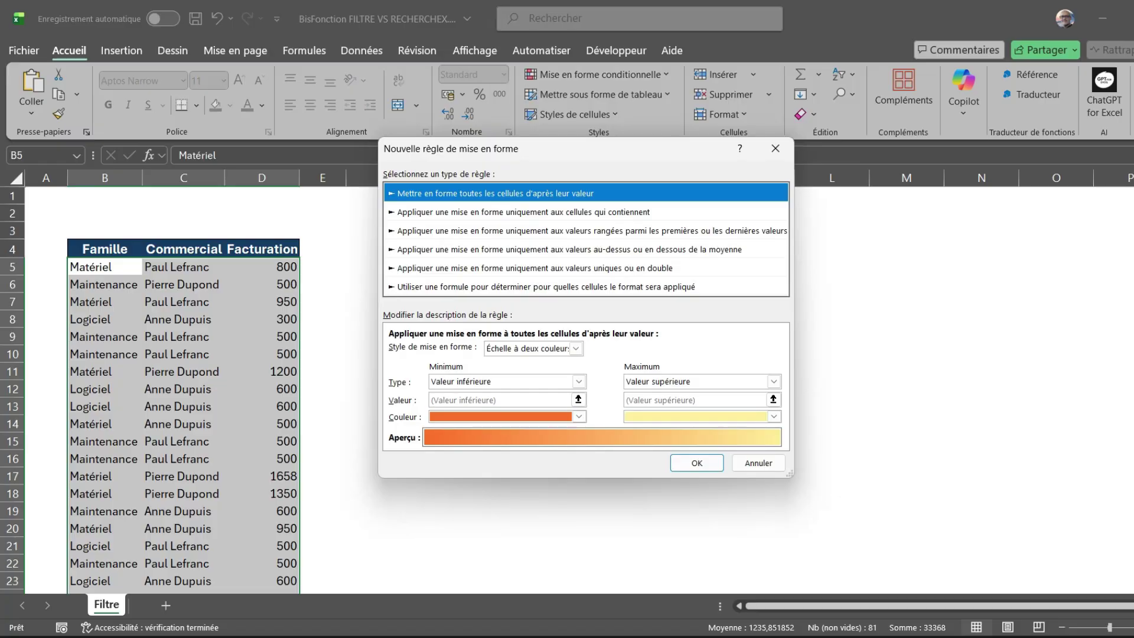
{"action": "left_click", "coordinate": [546, 287]}
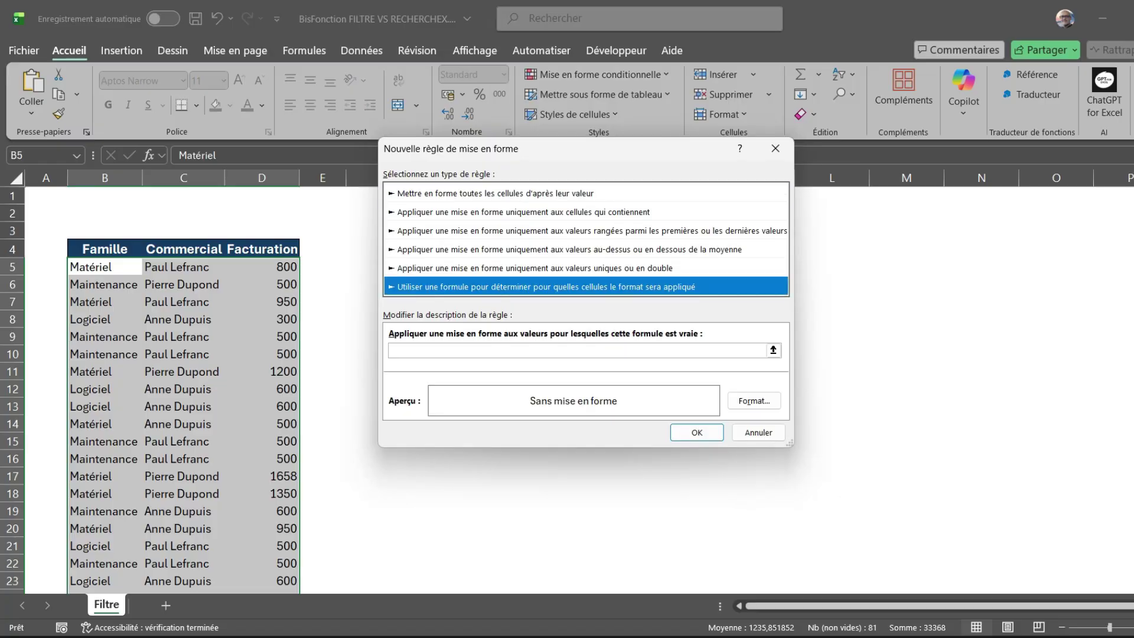
{"action": "left_click", "coordinate": [391, 350]}
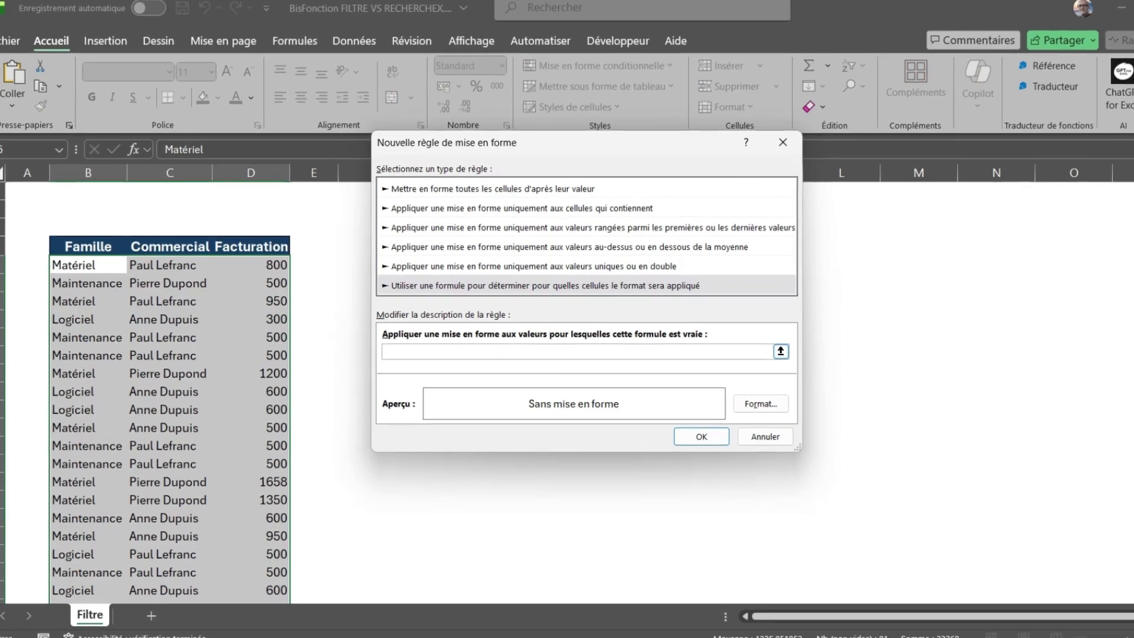
{"action": "left_click", "coordinate": [76, 263]}
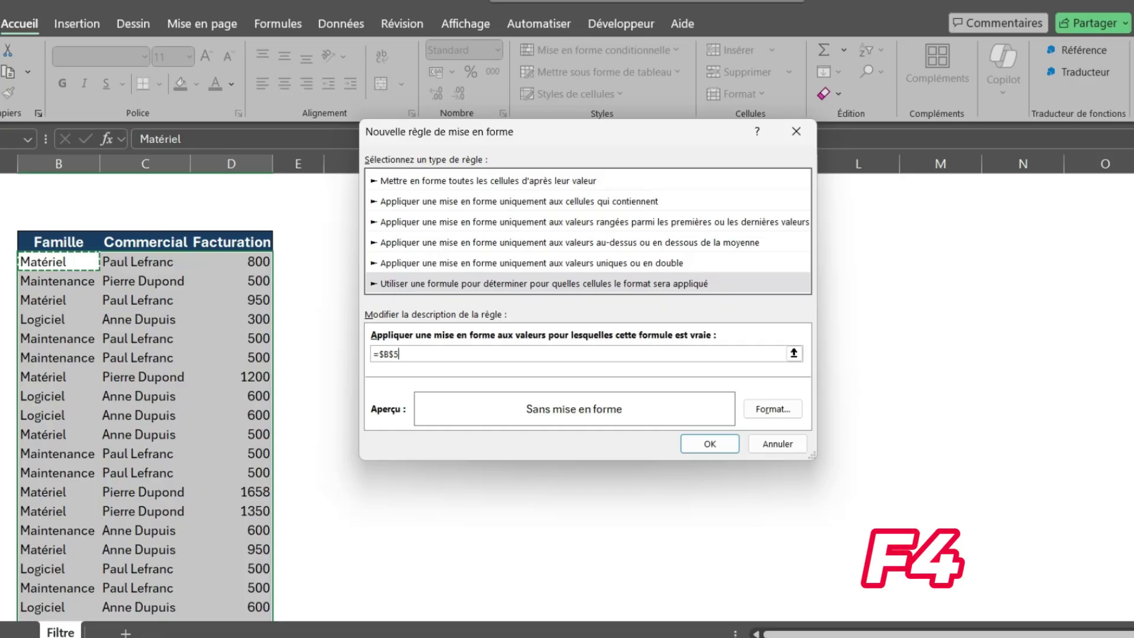
{"action": "key", "text": "F4"}
{"action": "key", "text": "F4"}
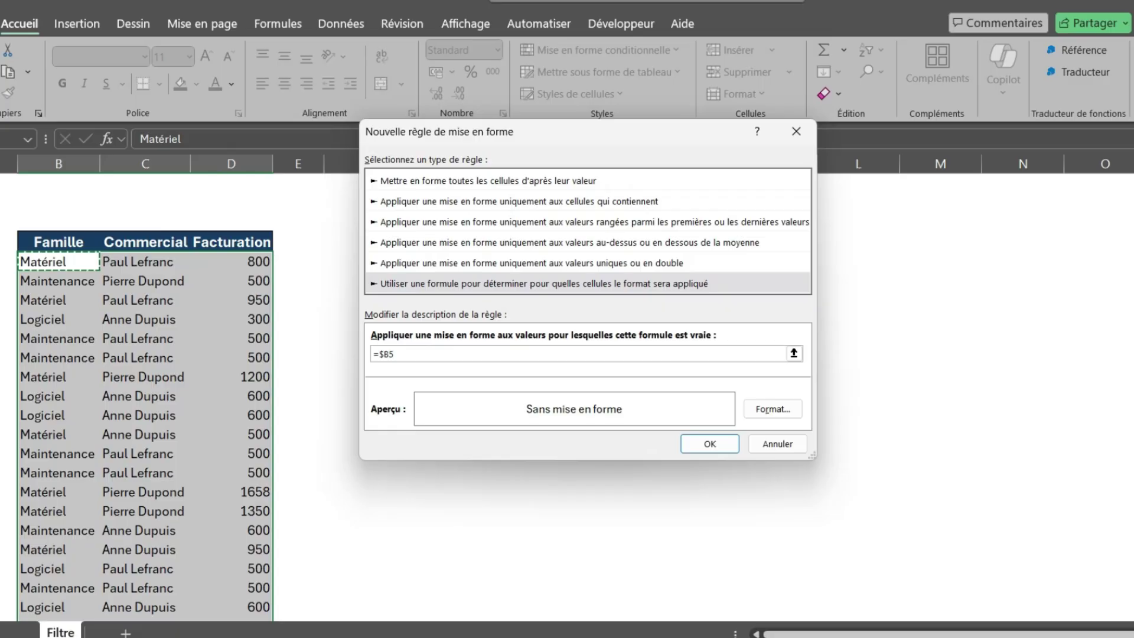
{"action": "type", "text": "<>\""}
{"action": "type", "text": "\""}
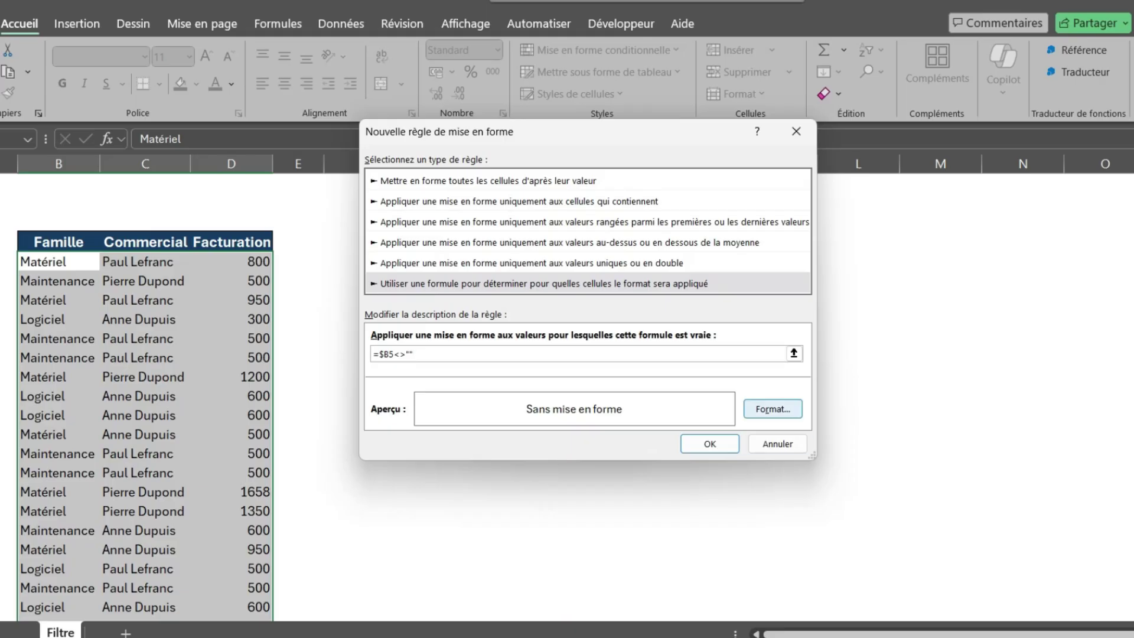
- Give the rule dotted dark red borders on all four sides and apply it
{"action": "left_click", "coordinate": [772, 408]}
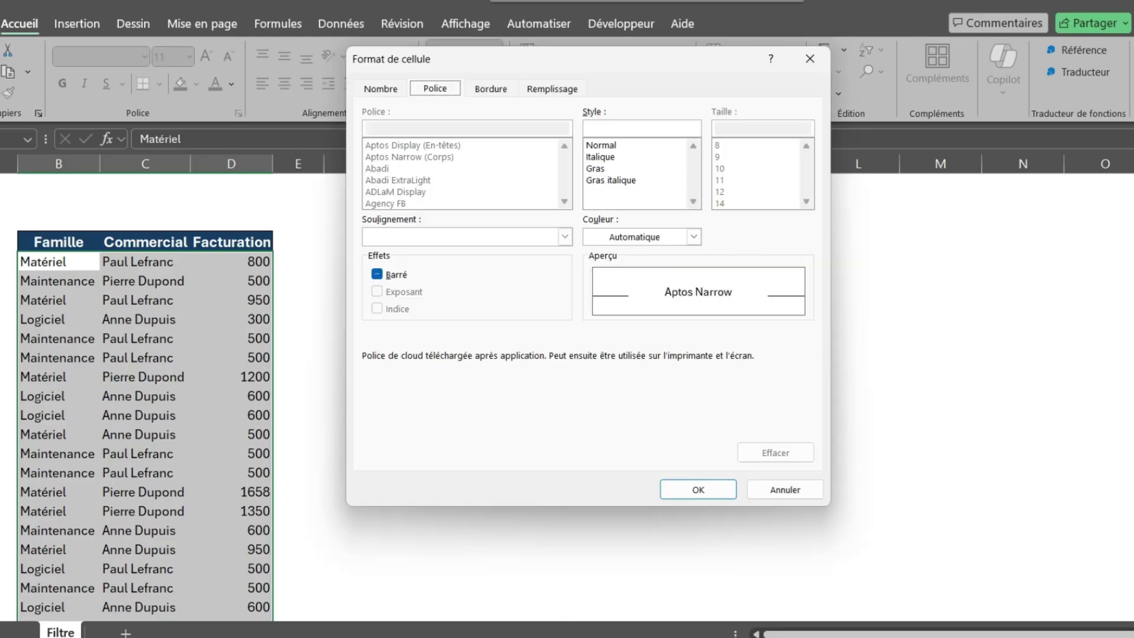
{"action": "key", "text": "ctrl+Tab"}
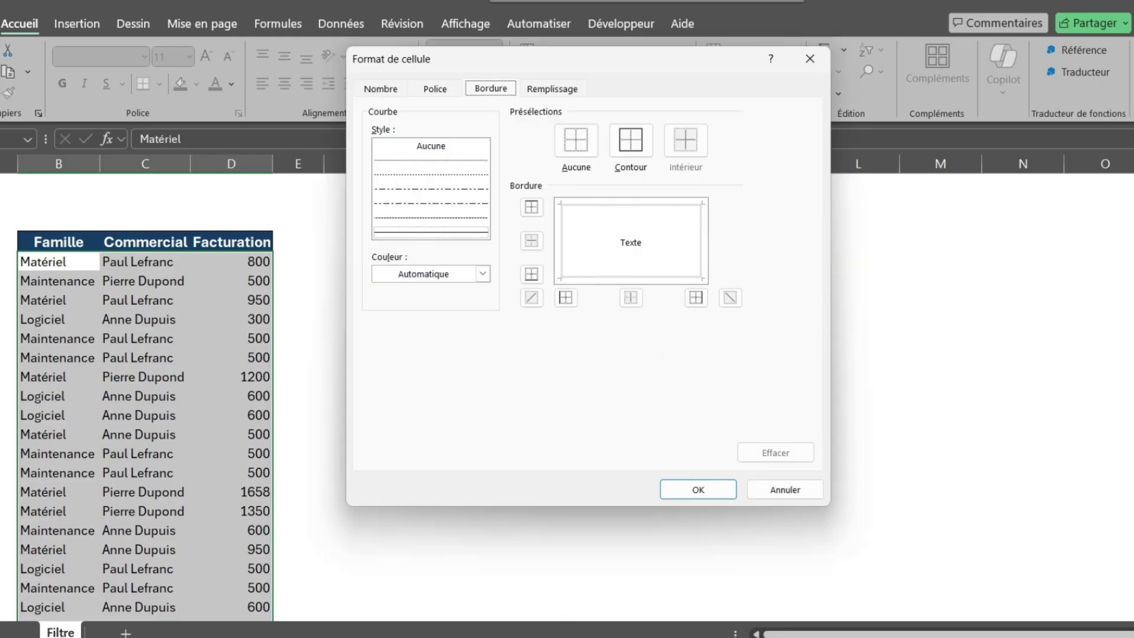
{"action": "left_click", "coordinate": [431, 174]}
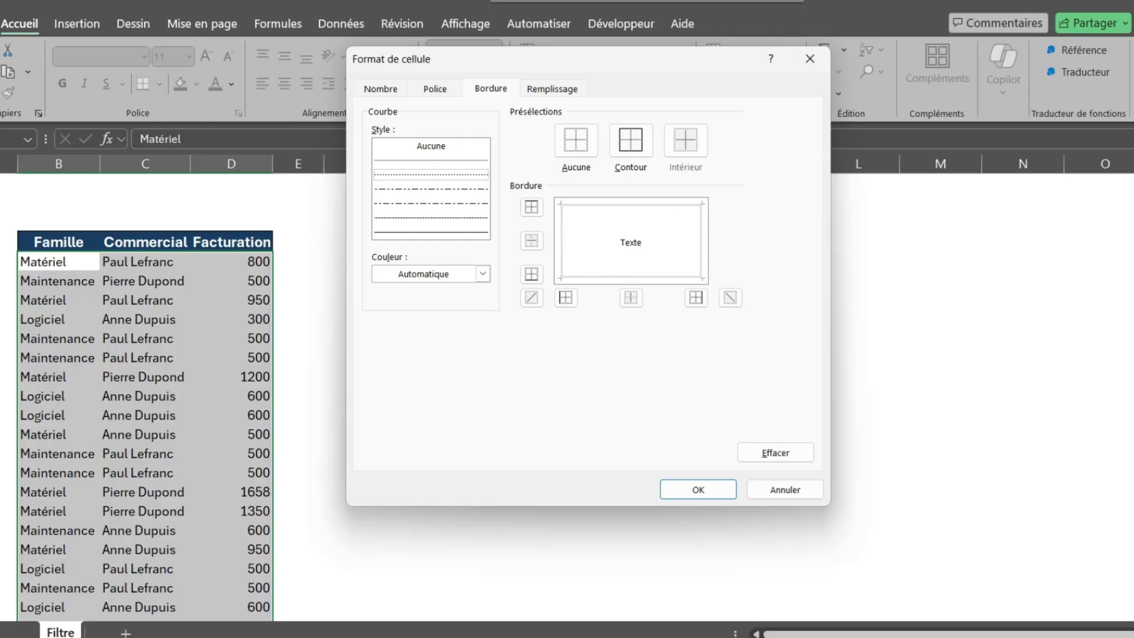
{"action": "left_click", "coordinate": [531, 206]}
{"action": "left_click", "coordinate": [531, 274]}
{"action": "left_click", "coordinate": [696, 297]}
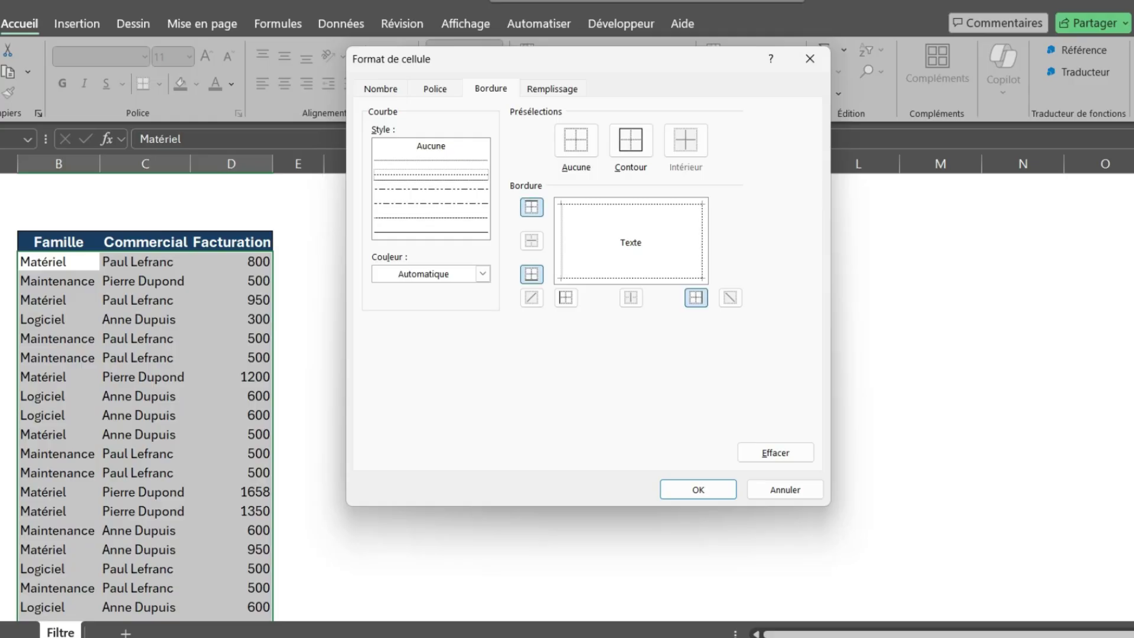
{"action": "left_click", "coordinate": [566, 297]}
{"action": "left_click", "coordinate": [482, 273]}
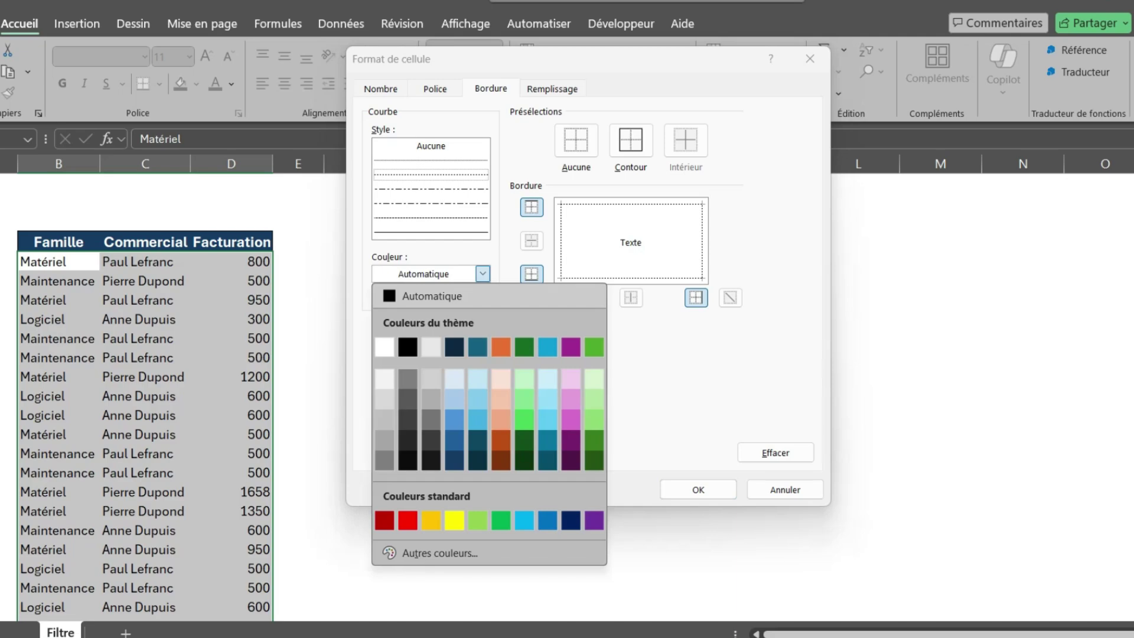
{"action": "left_click", "coordinate": [384, 519]}
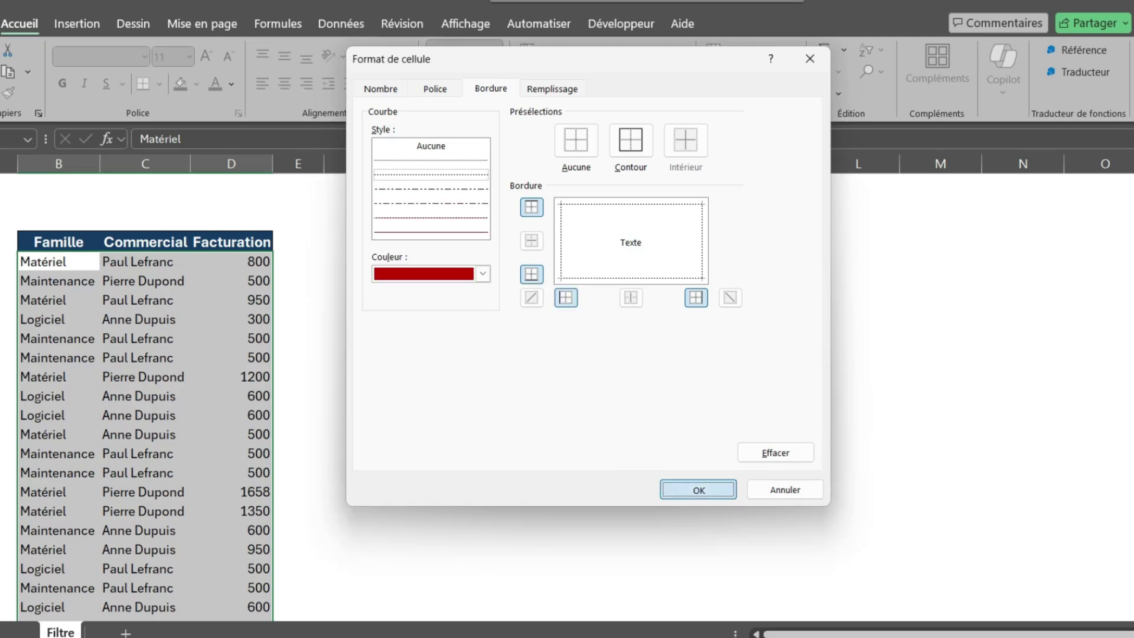
{"action": "left_click", "coordinate": [698, 490]}
{"action": "left_click", "coordinate": [710, 443]}
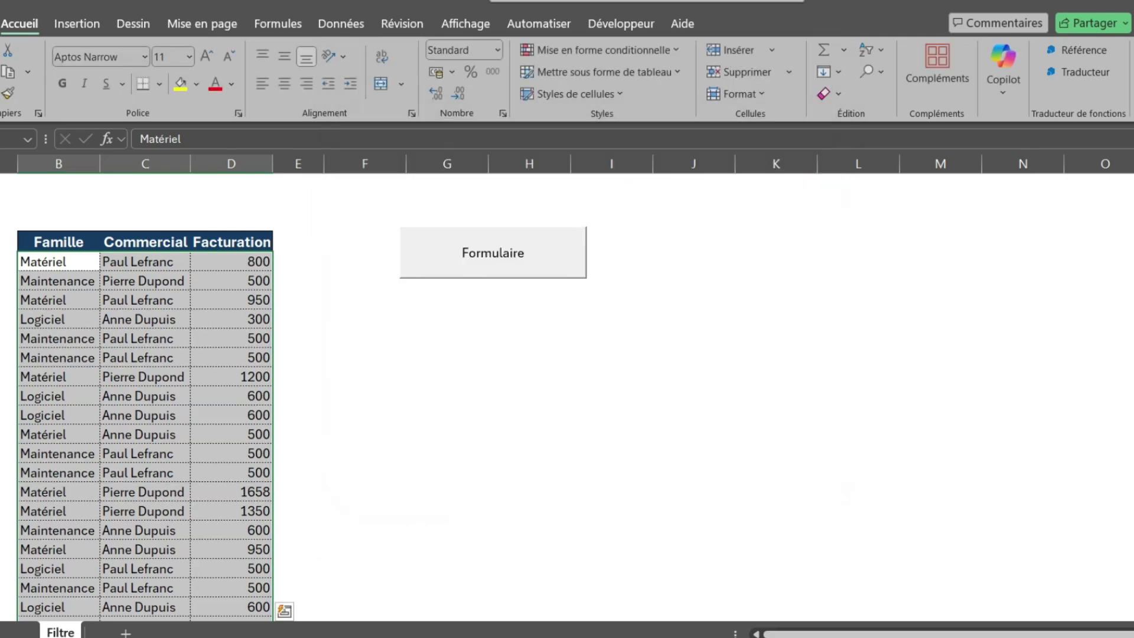
{"action": "left_click", "coordinate": [139, 415]}
- Enter Informatique, a salesperson's name and 2000 in row 32, which gains dotted borders automatically
{"action": "scroll", "coordinate": [145, 414], "scroll_direction": "down", "scroll_amount": 4}
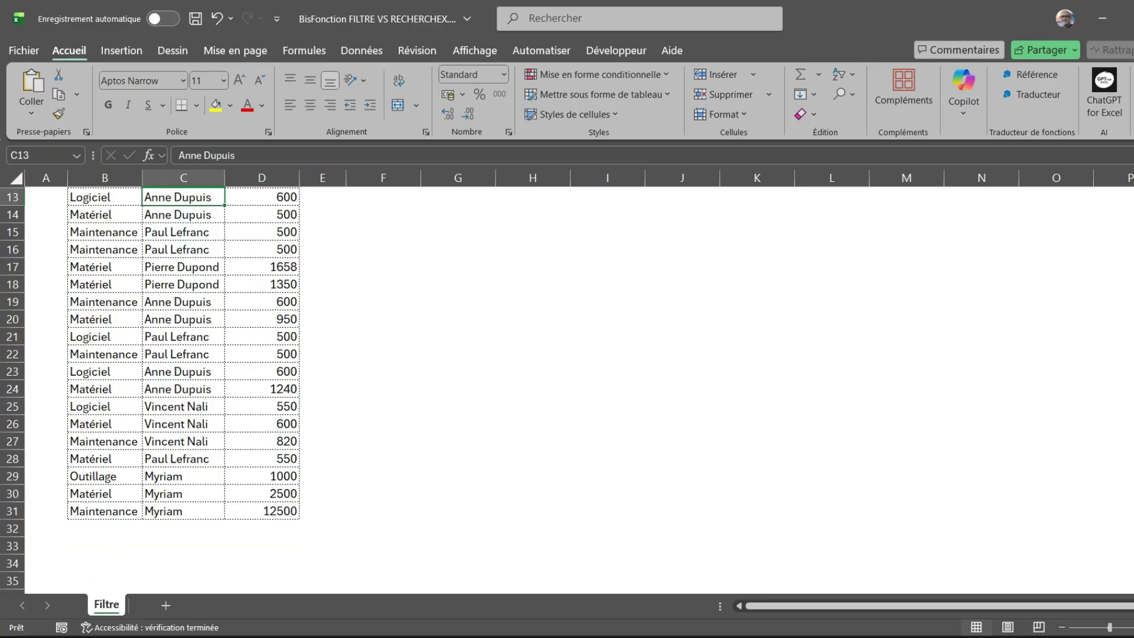
{"action": "scroll", "coordinate": [183, 355], "scroll_direction": "down", "scroll_amount": 1}
{"action": "left_click", "coordinate": [105, 476]}
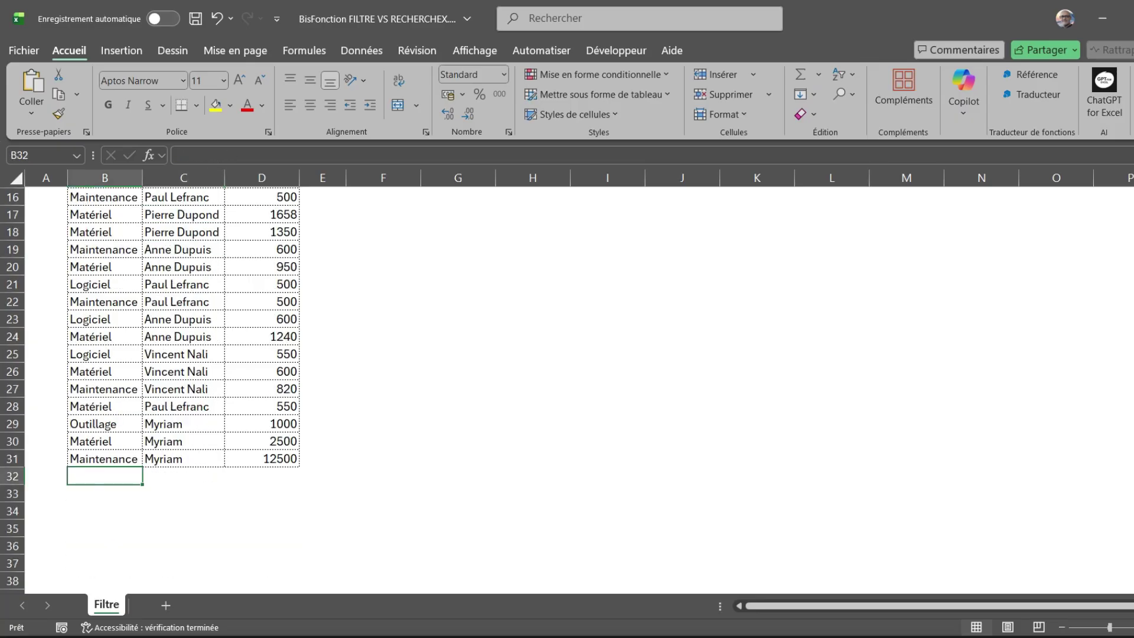
{"action": "type", "text": "Informatique"}
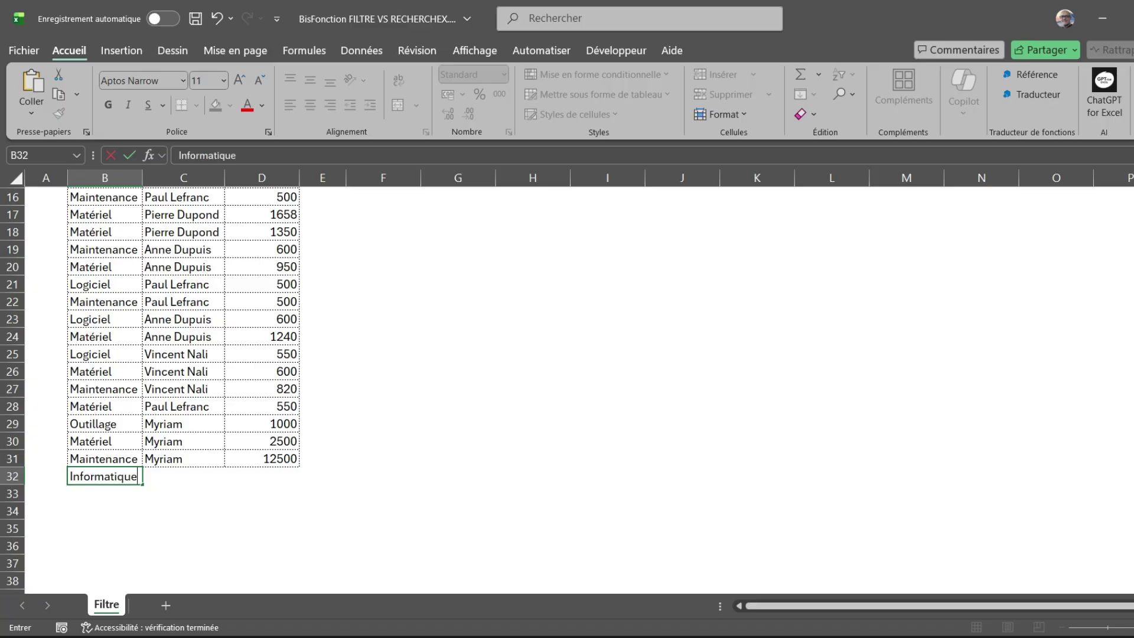
{"action": "key", "text": "Tab"}
{"action": "type", "text": "J"}
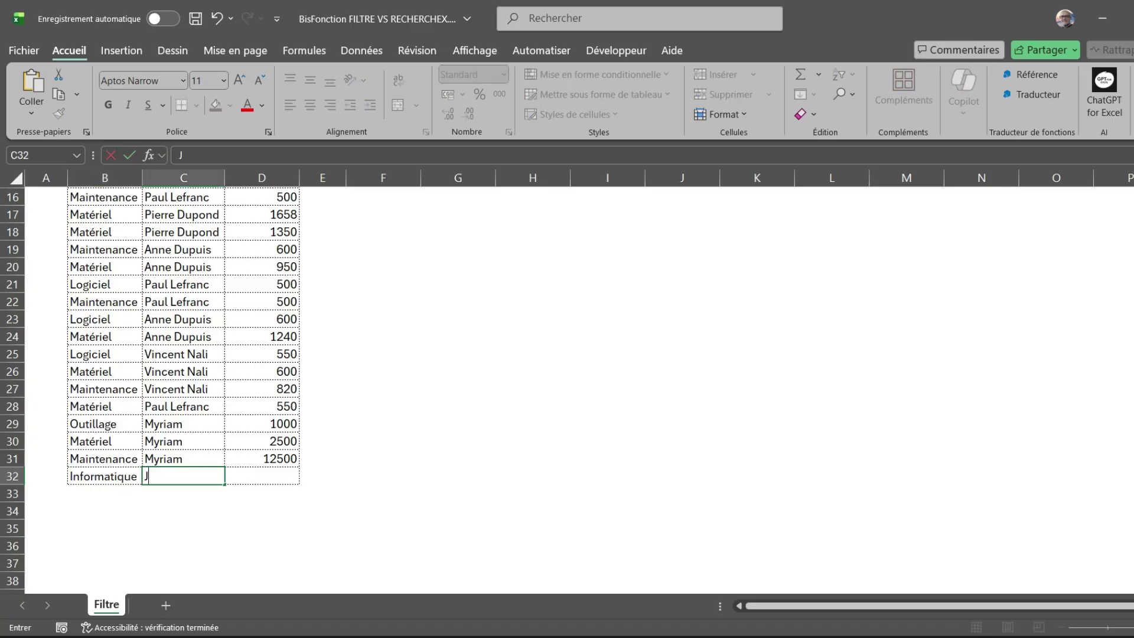
{"action": "type", "text": "ean Pierre"}
{"action": "key", "text": "Tab"}
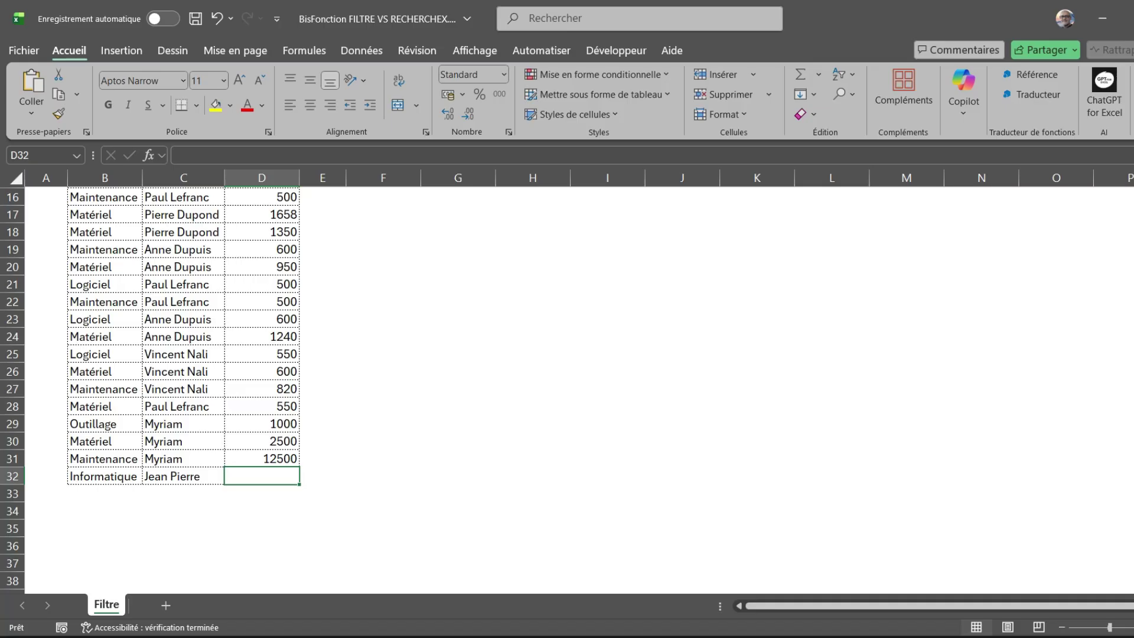
{"action": "type", "text": "2000"}
{"action": "key", "text": "Return"}
{"action": "scroll", "coordinate": [567, 389], "scroll_direction": "up", "scroll_amount": 5}
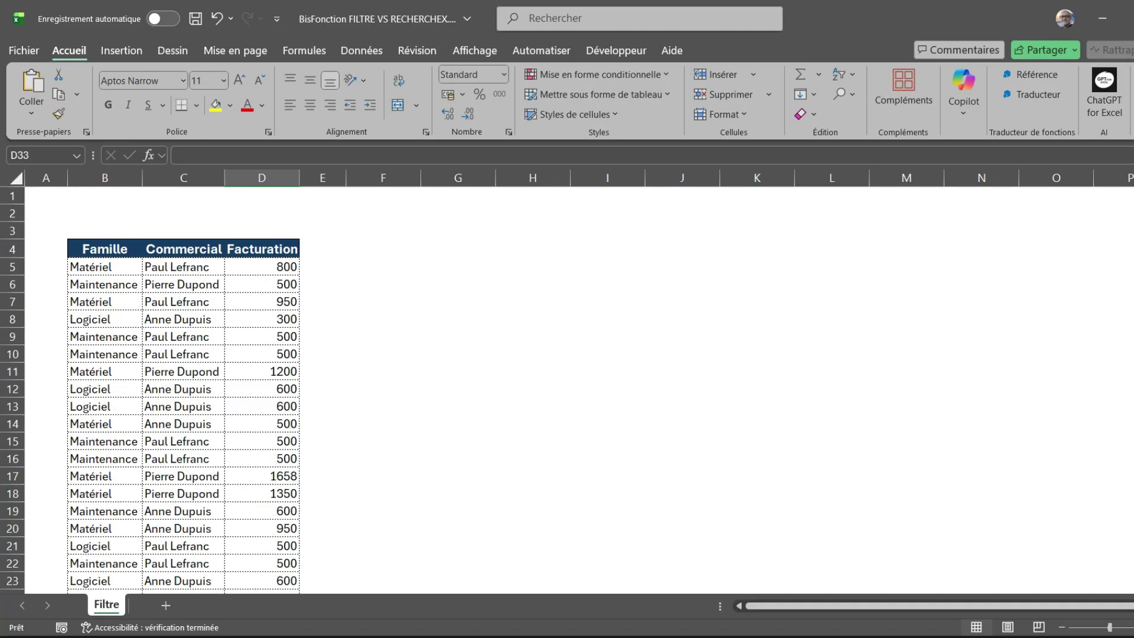
{"action": "left_click", "coordinate": [500, 258]}
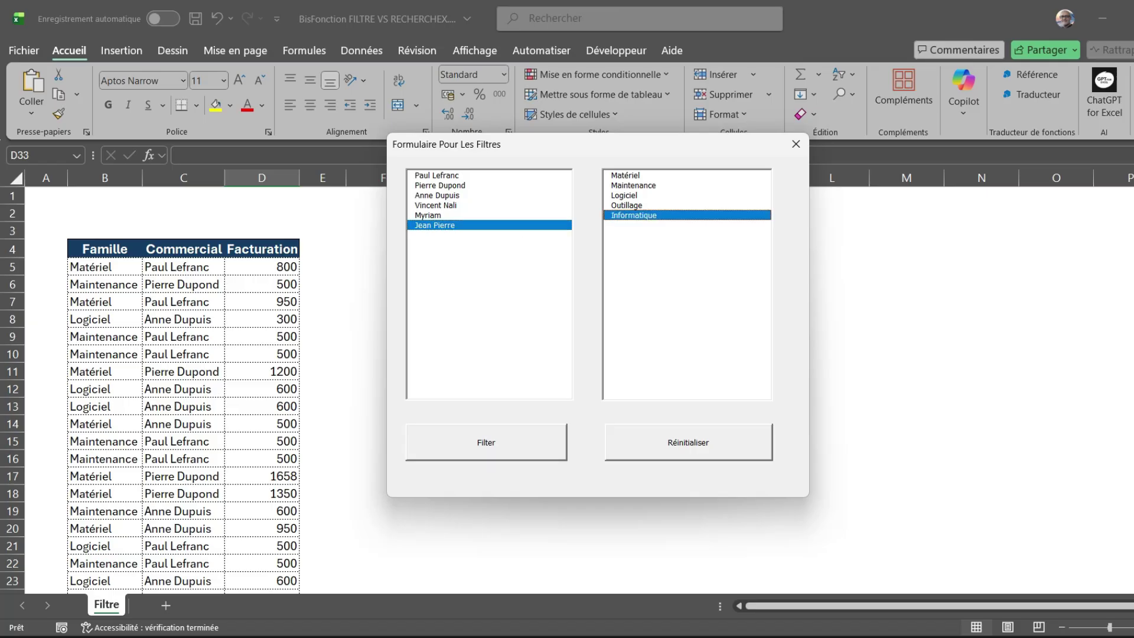
{"action": "left_click", "coordinate": [486, 442]}
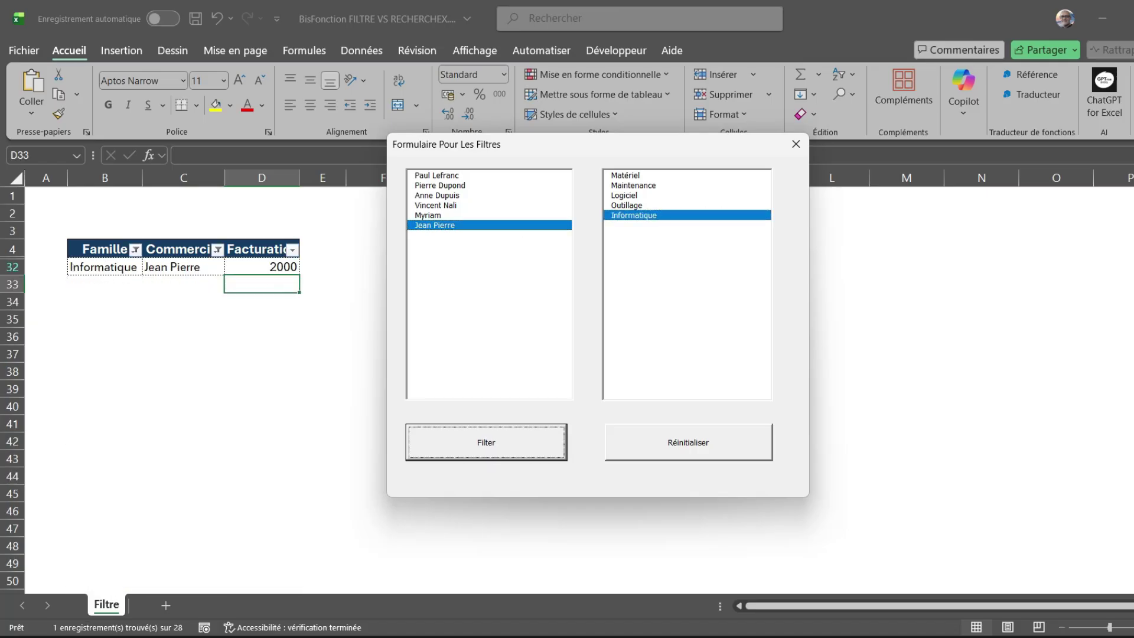
{"action": "left_click", "coordinate": [688, 442]}
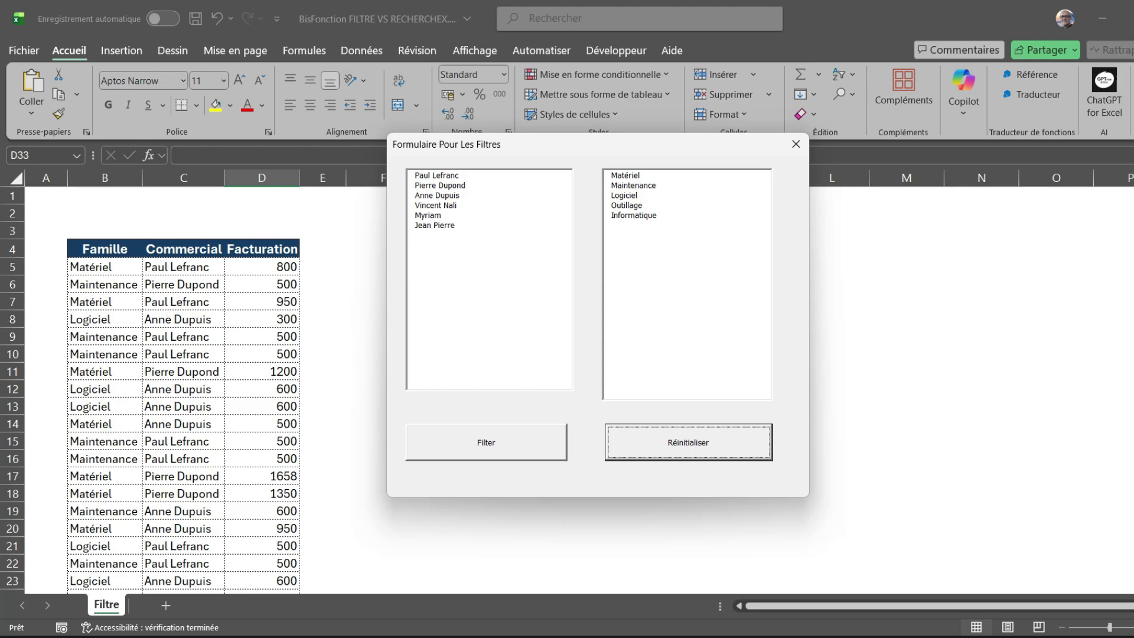
{"action": "left_click", "coordinate": [795, 144]}
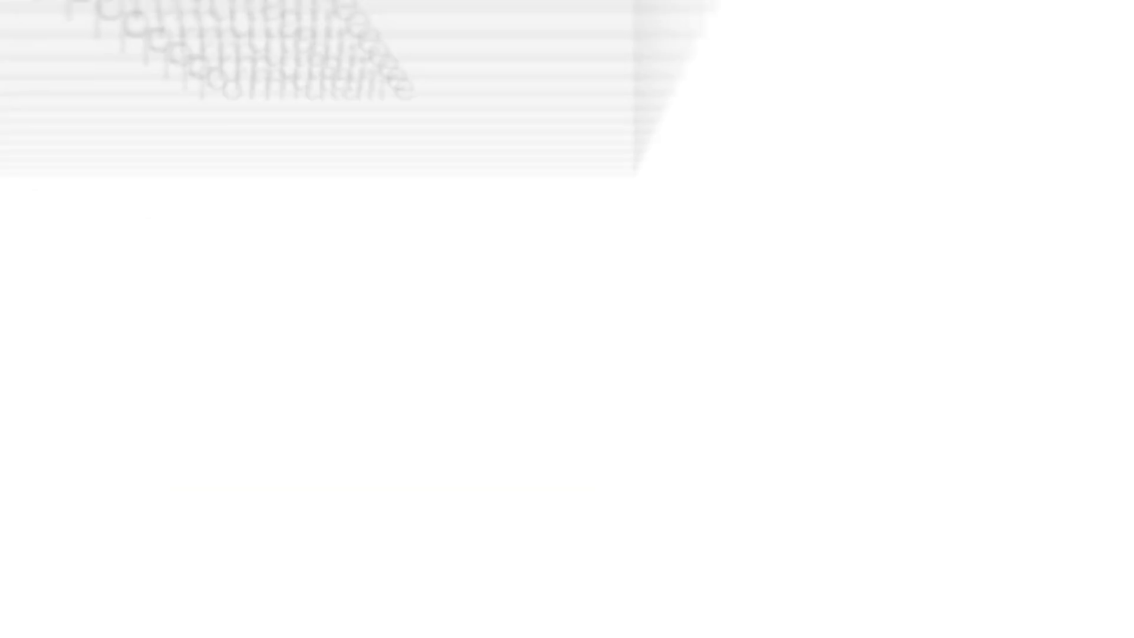